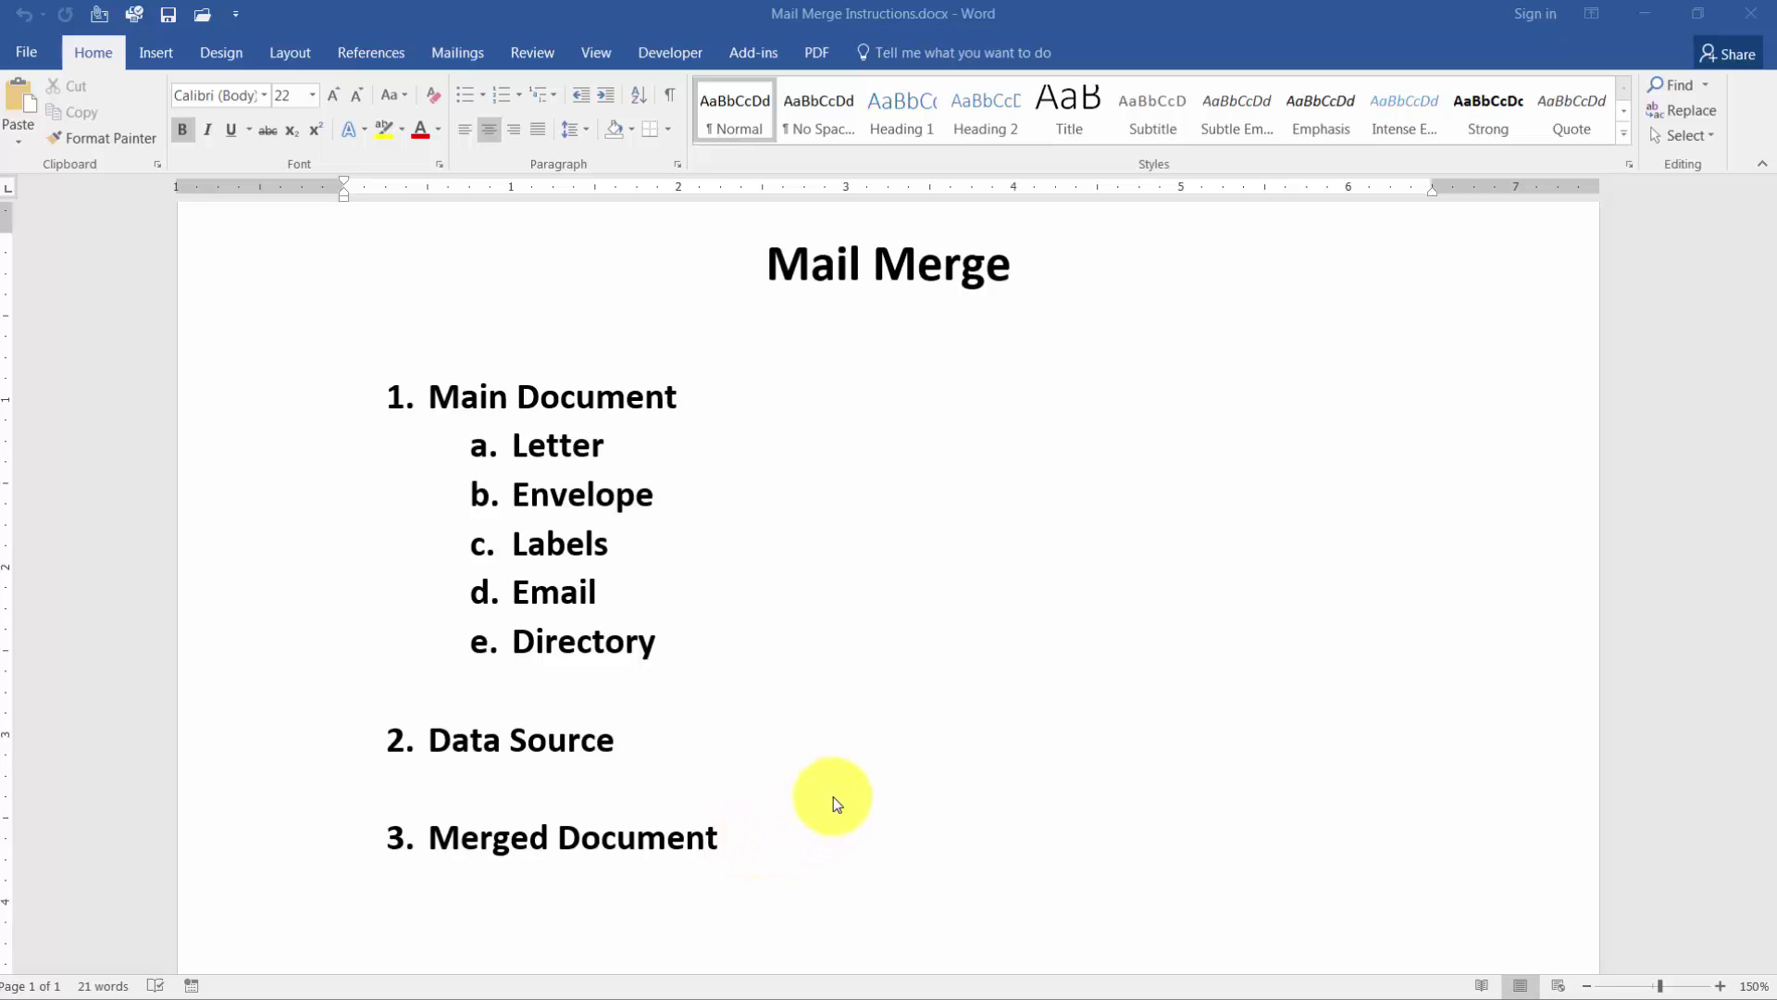
Create a new blank document and open the Start Mail Merge menu on the Mailings tab.
{"action": "left_click", "coordinate": [36, 52]}
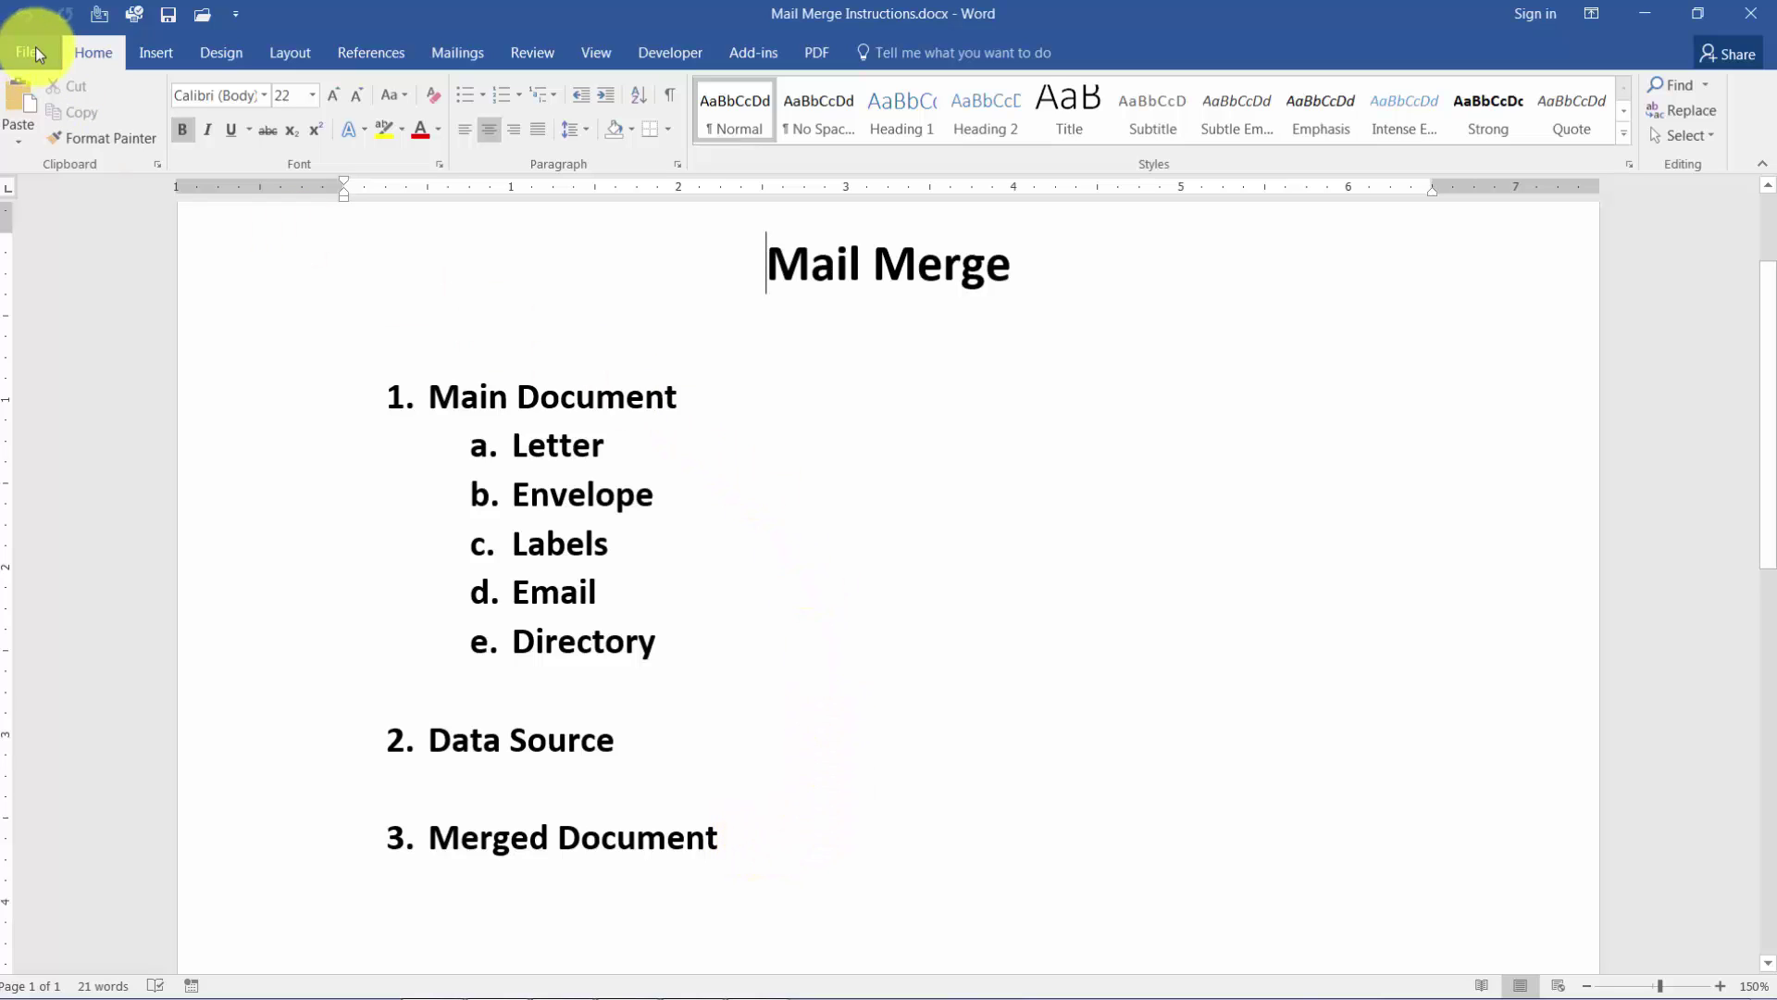
{"action": "left_click", "coordinate": [35, 49]}
{"action": "left_click", "coordinate": [48, 148]}
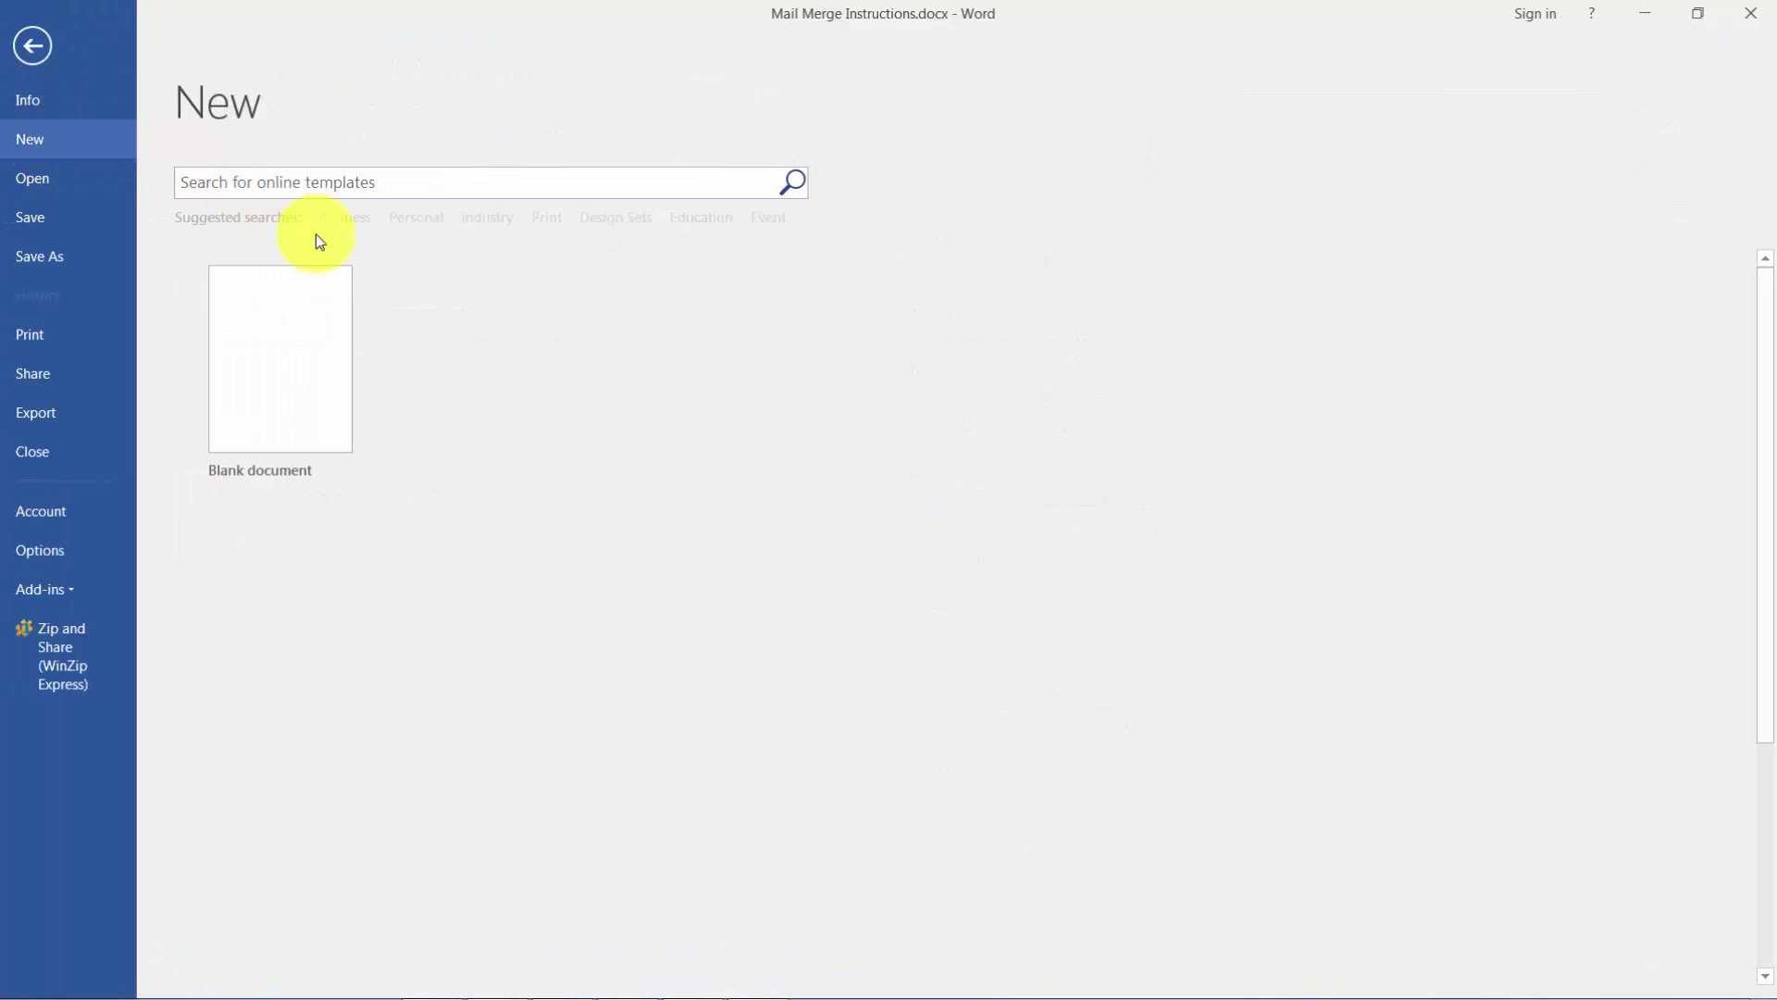
{"action": "left_click", "coordinate": [301, 378]}
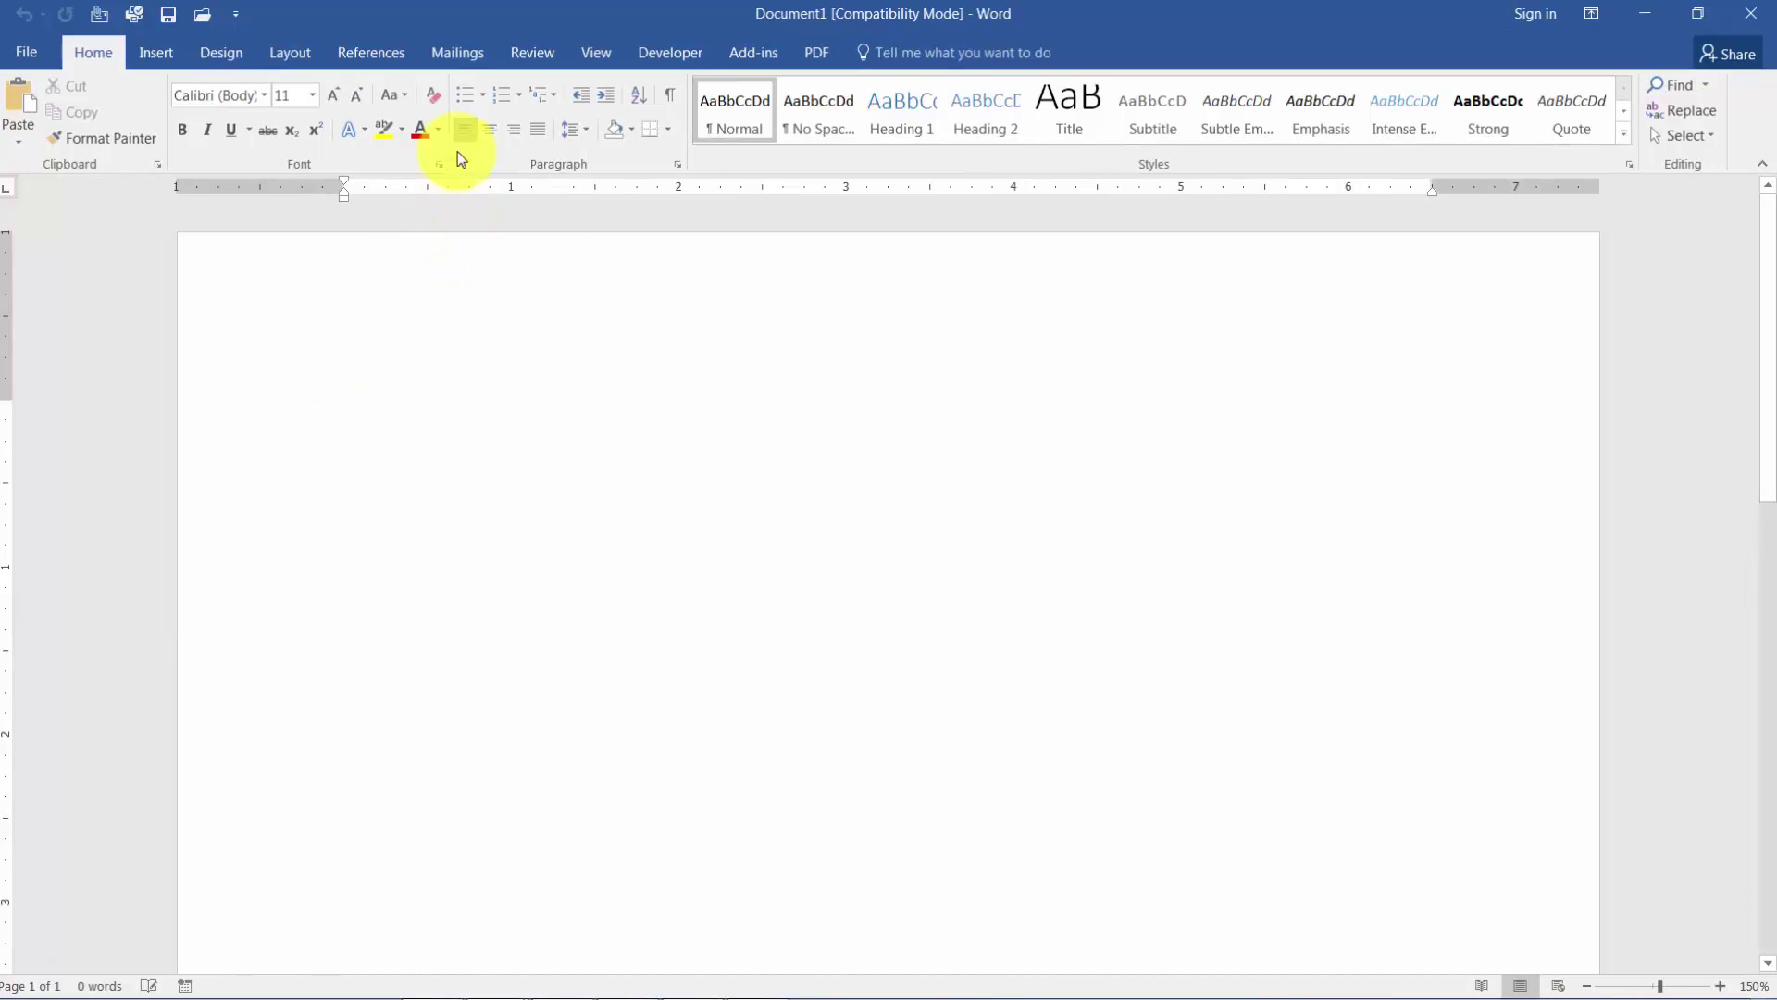
{"action": "left_click", "coordinate": [472, 61]}
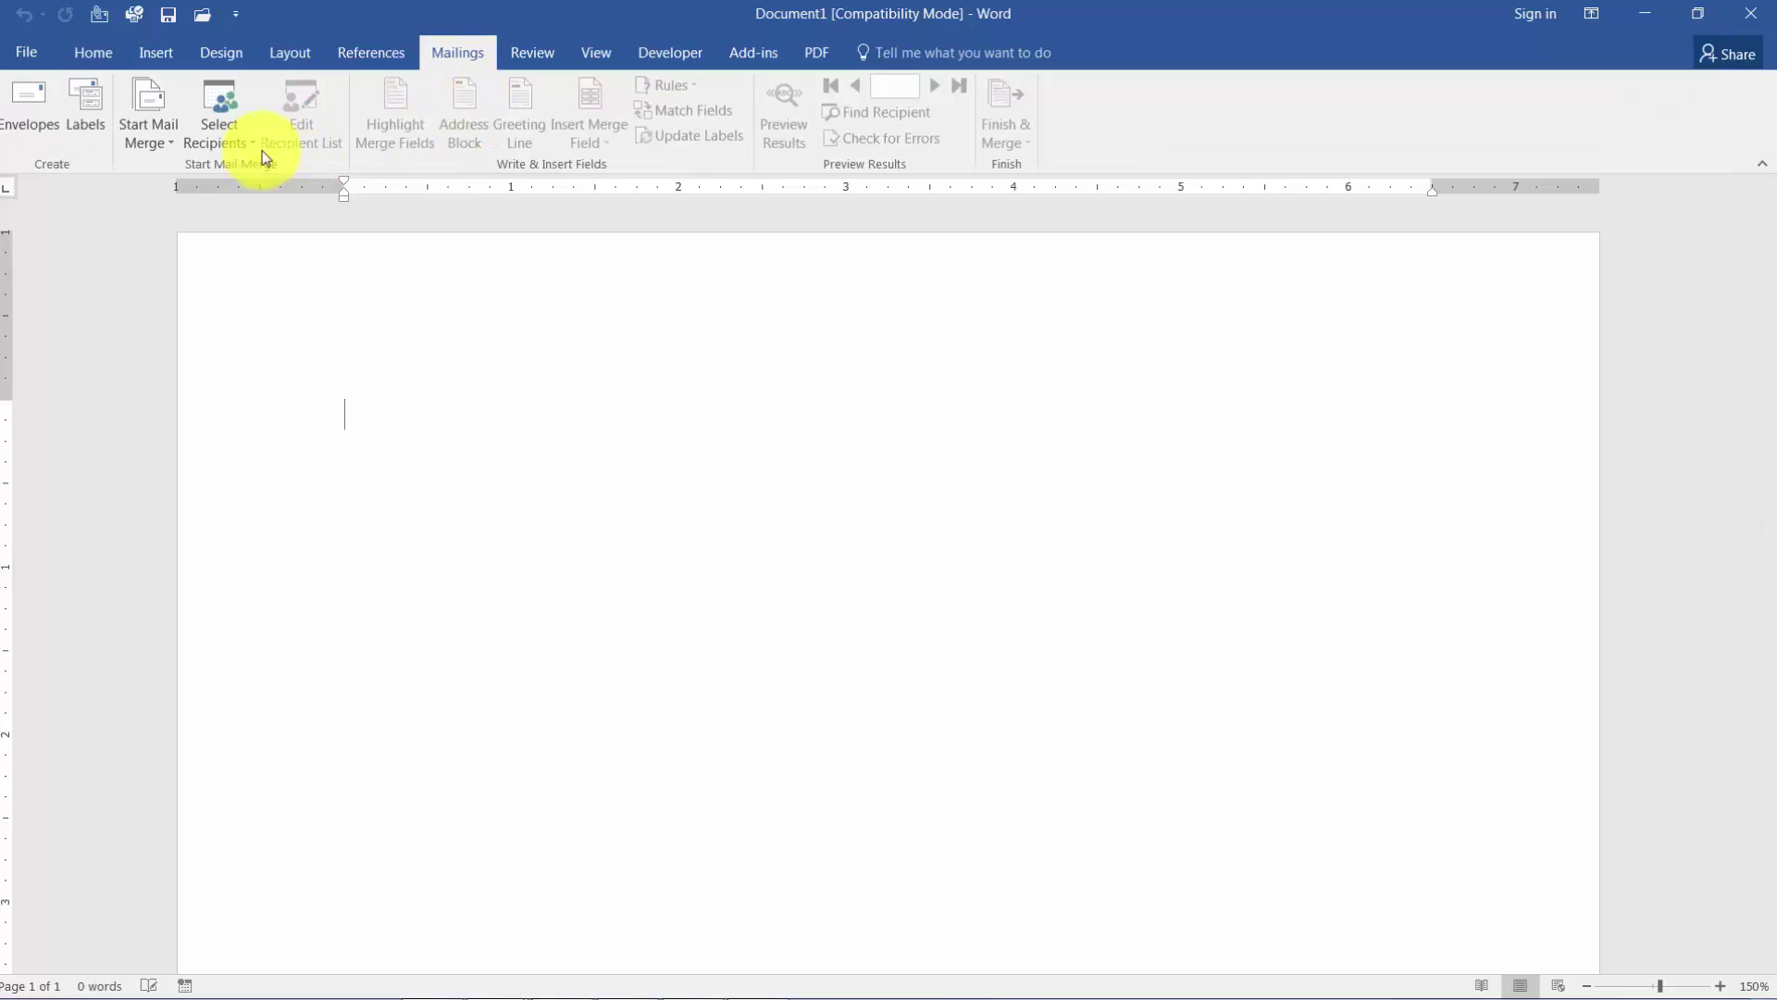
{"action": "left_click", "coordinate": [162, 142]}
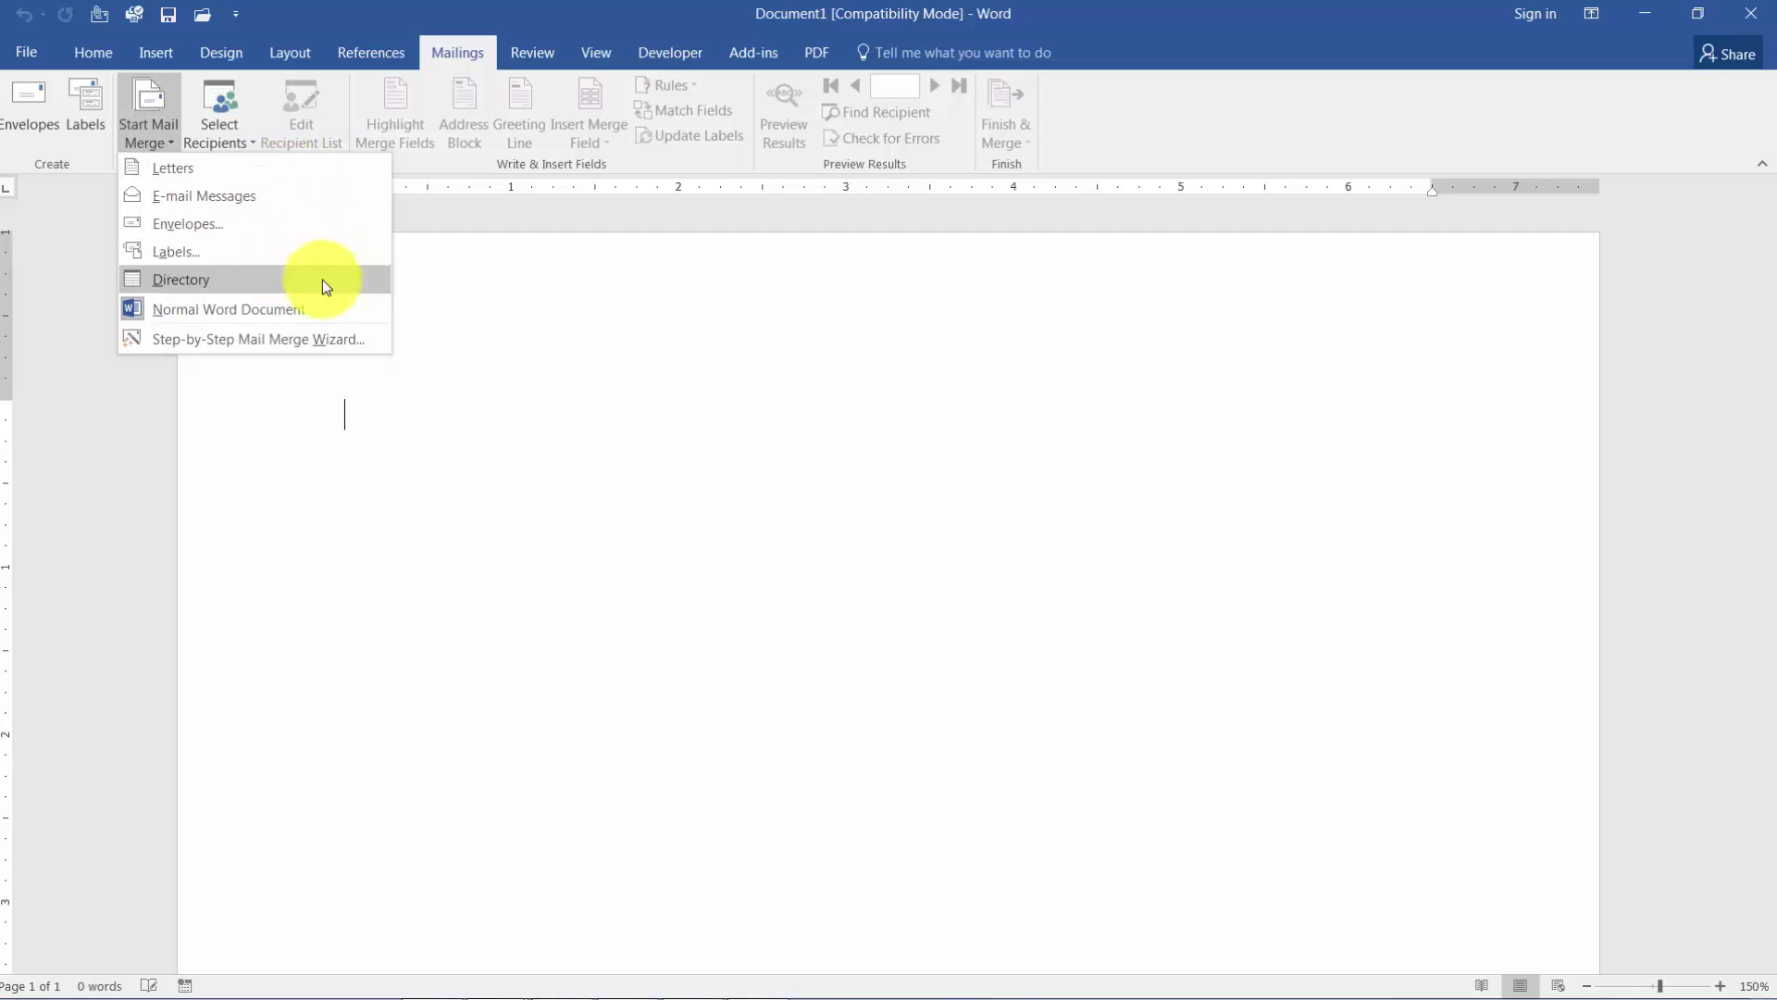
Launch the Step-by-Step Mail Merge Wizard with Letters and move on to the starting-document step.
{"action": "left_click", "coordinate": [291, 340]}
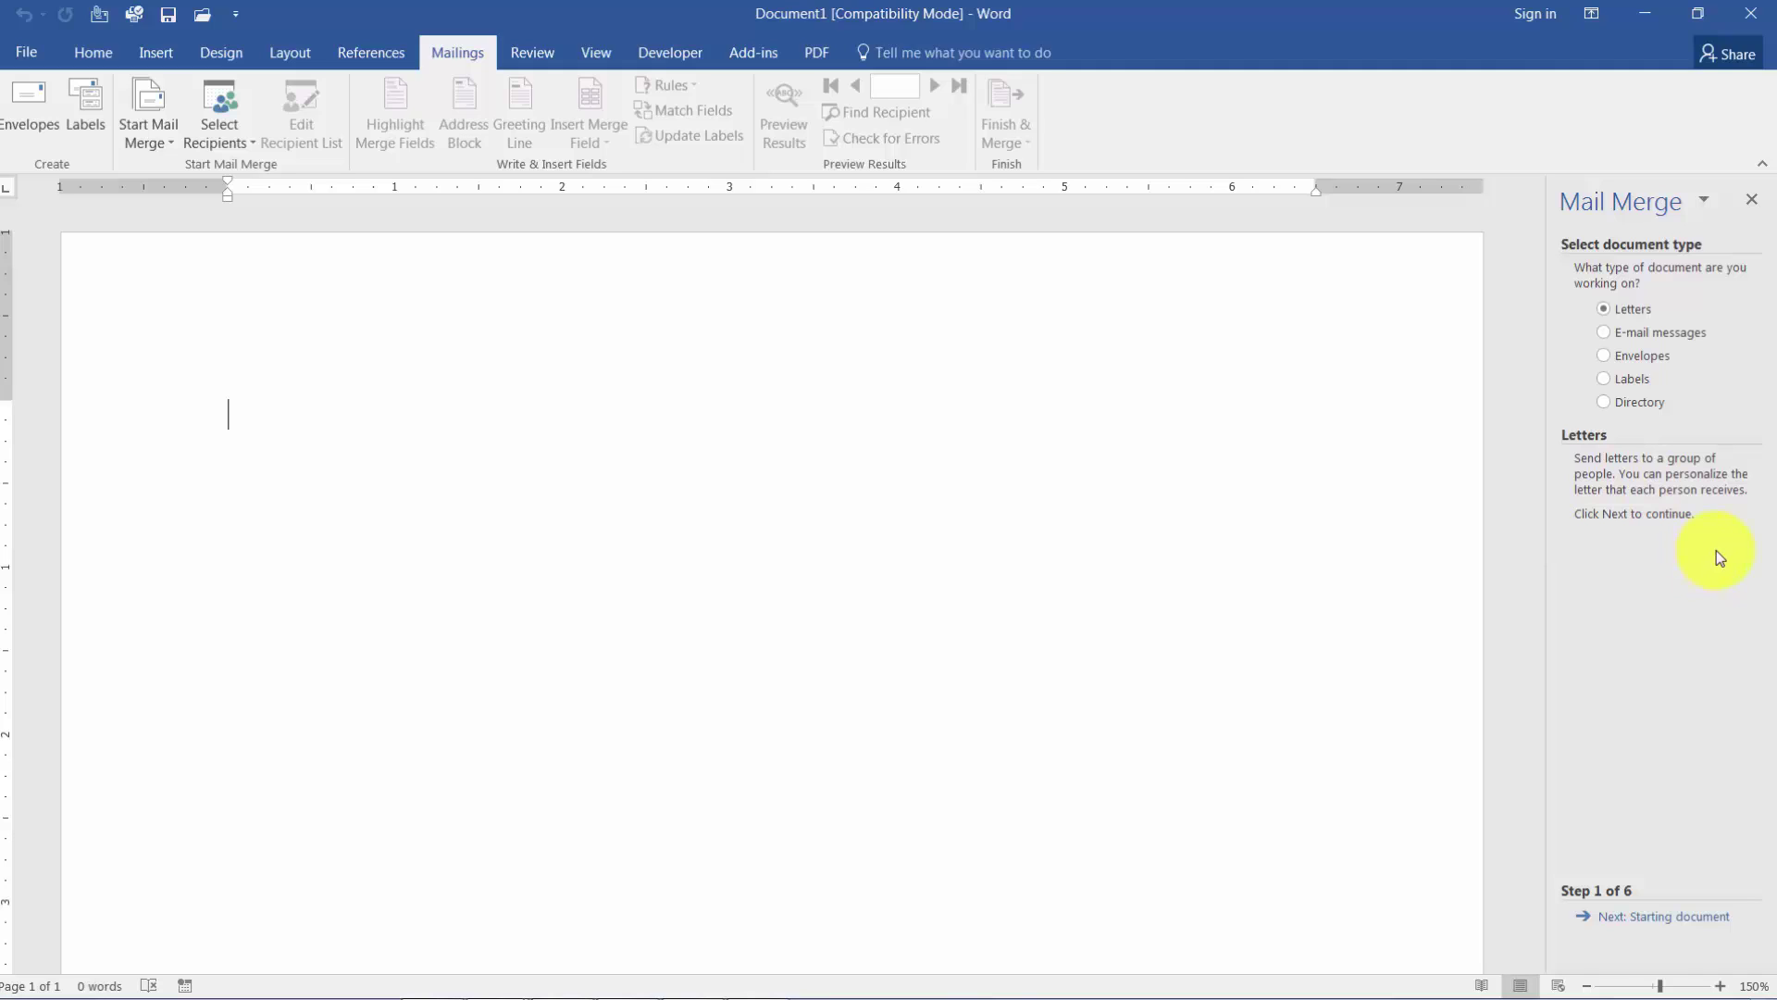
{"action": "left_click", "coordinate": [1665, 918]}
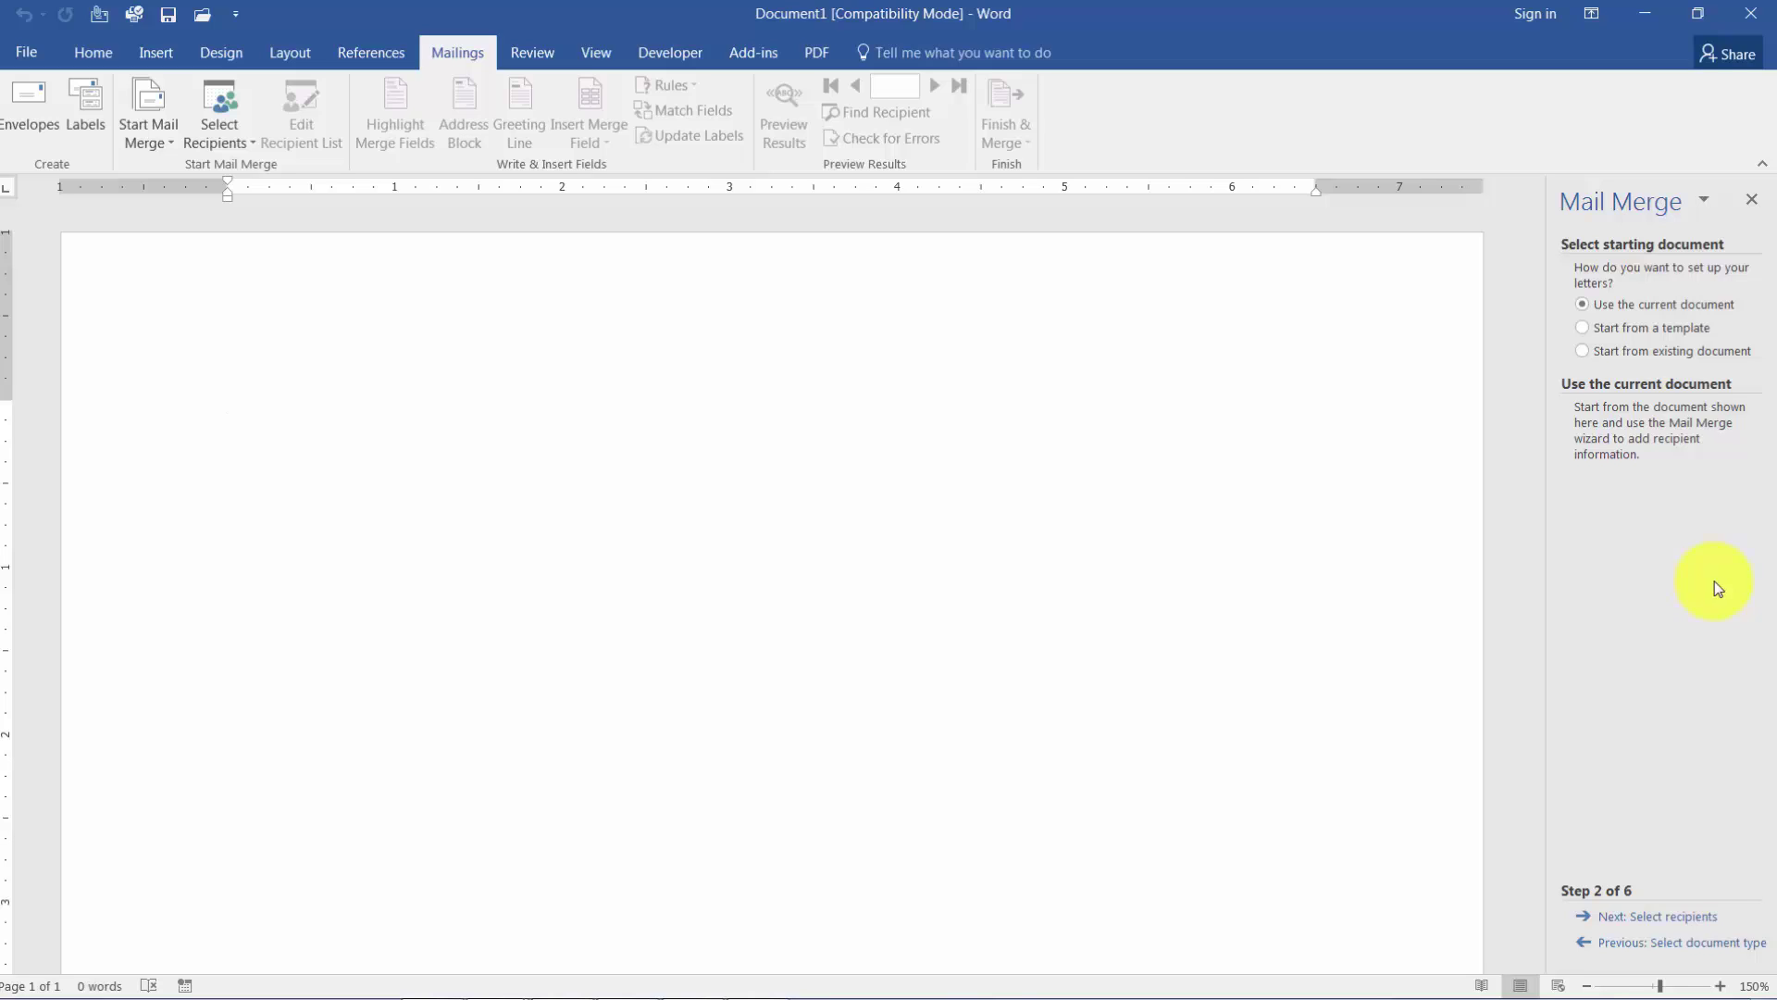
Advance to Select recipients, choose Type a new list, and create a new address list.
{"action": "left_click", "coordinate": [1664, 918]}
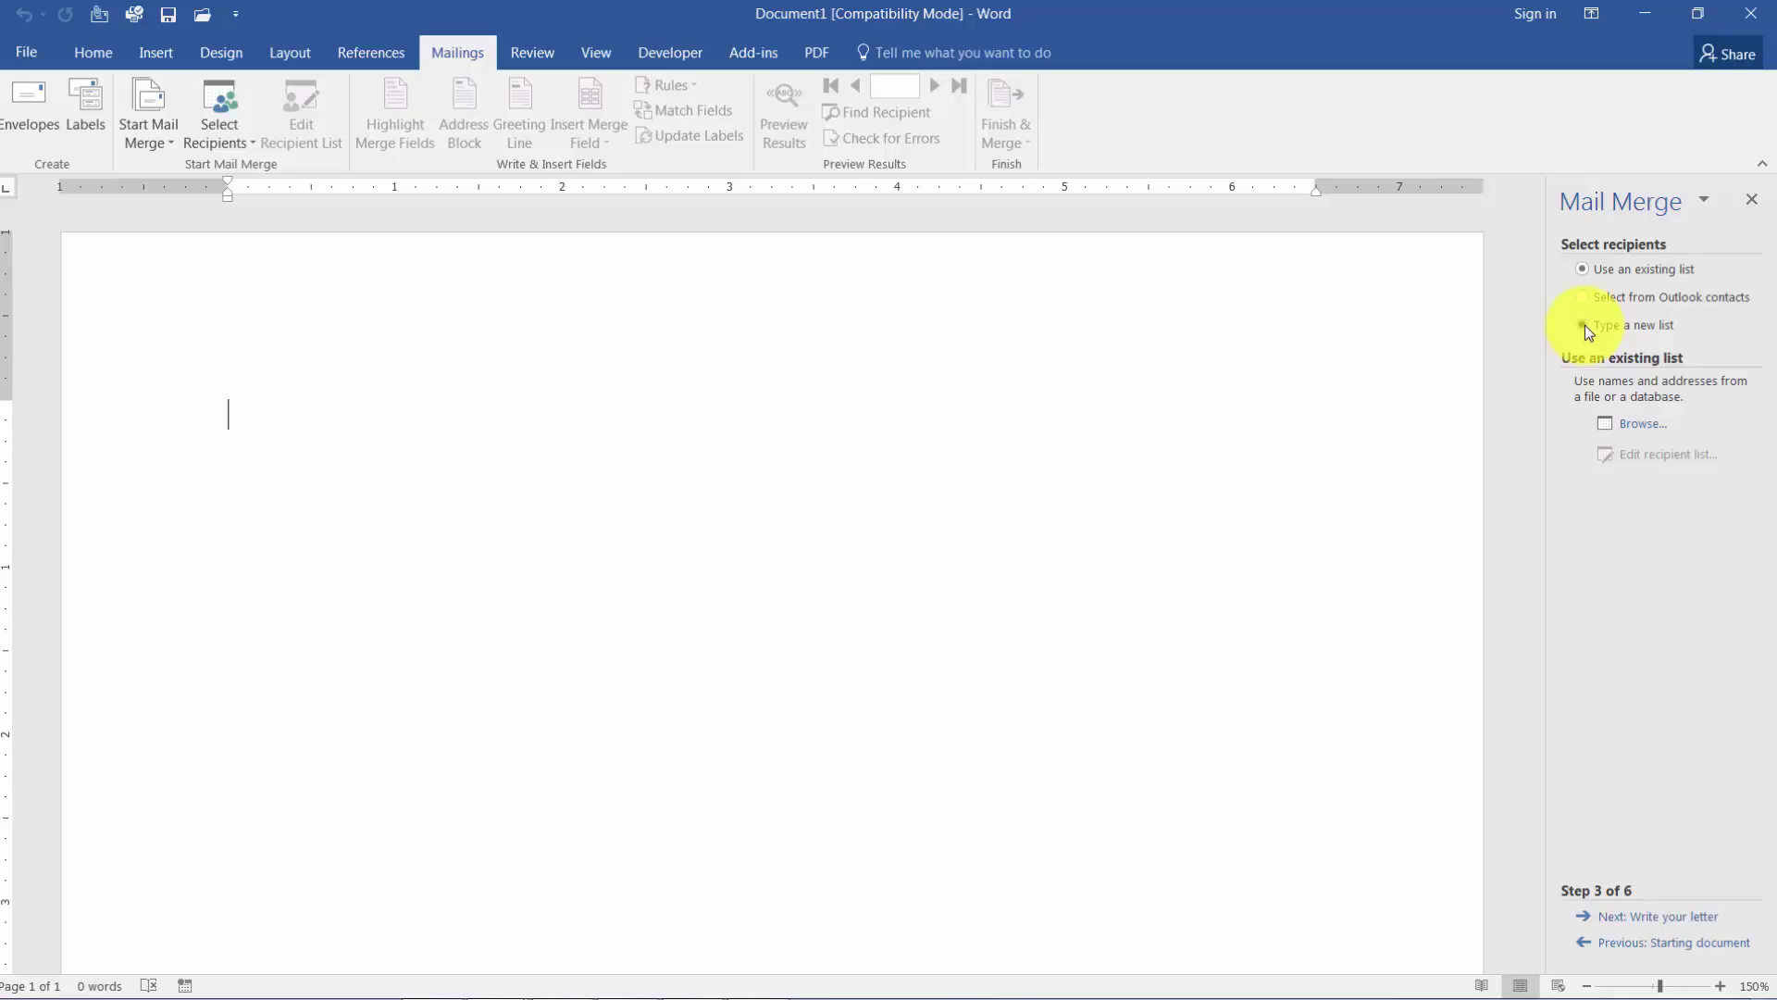
{"action": "left_click", "coordinate": [1584, 325]}
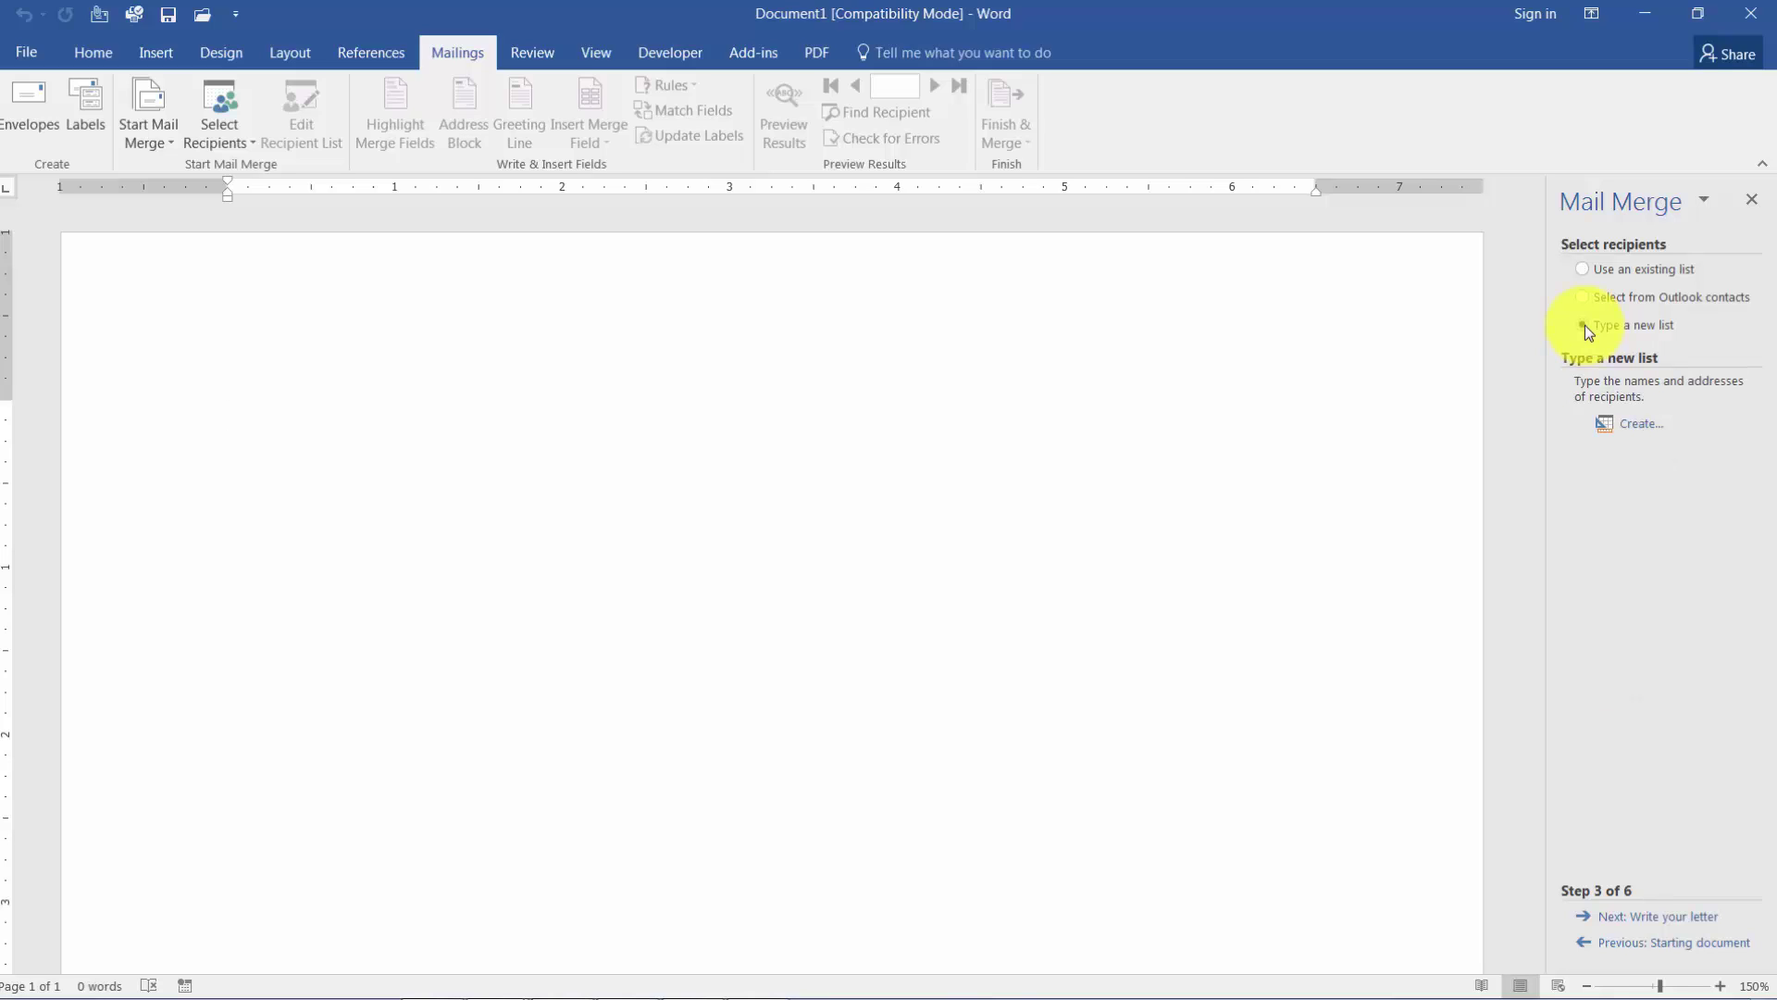
{"action": "left_click", "coordinate": [1641, 428]}
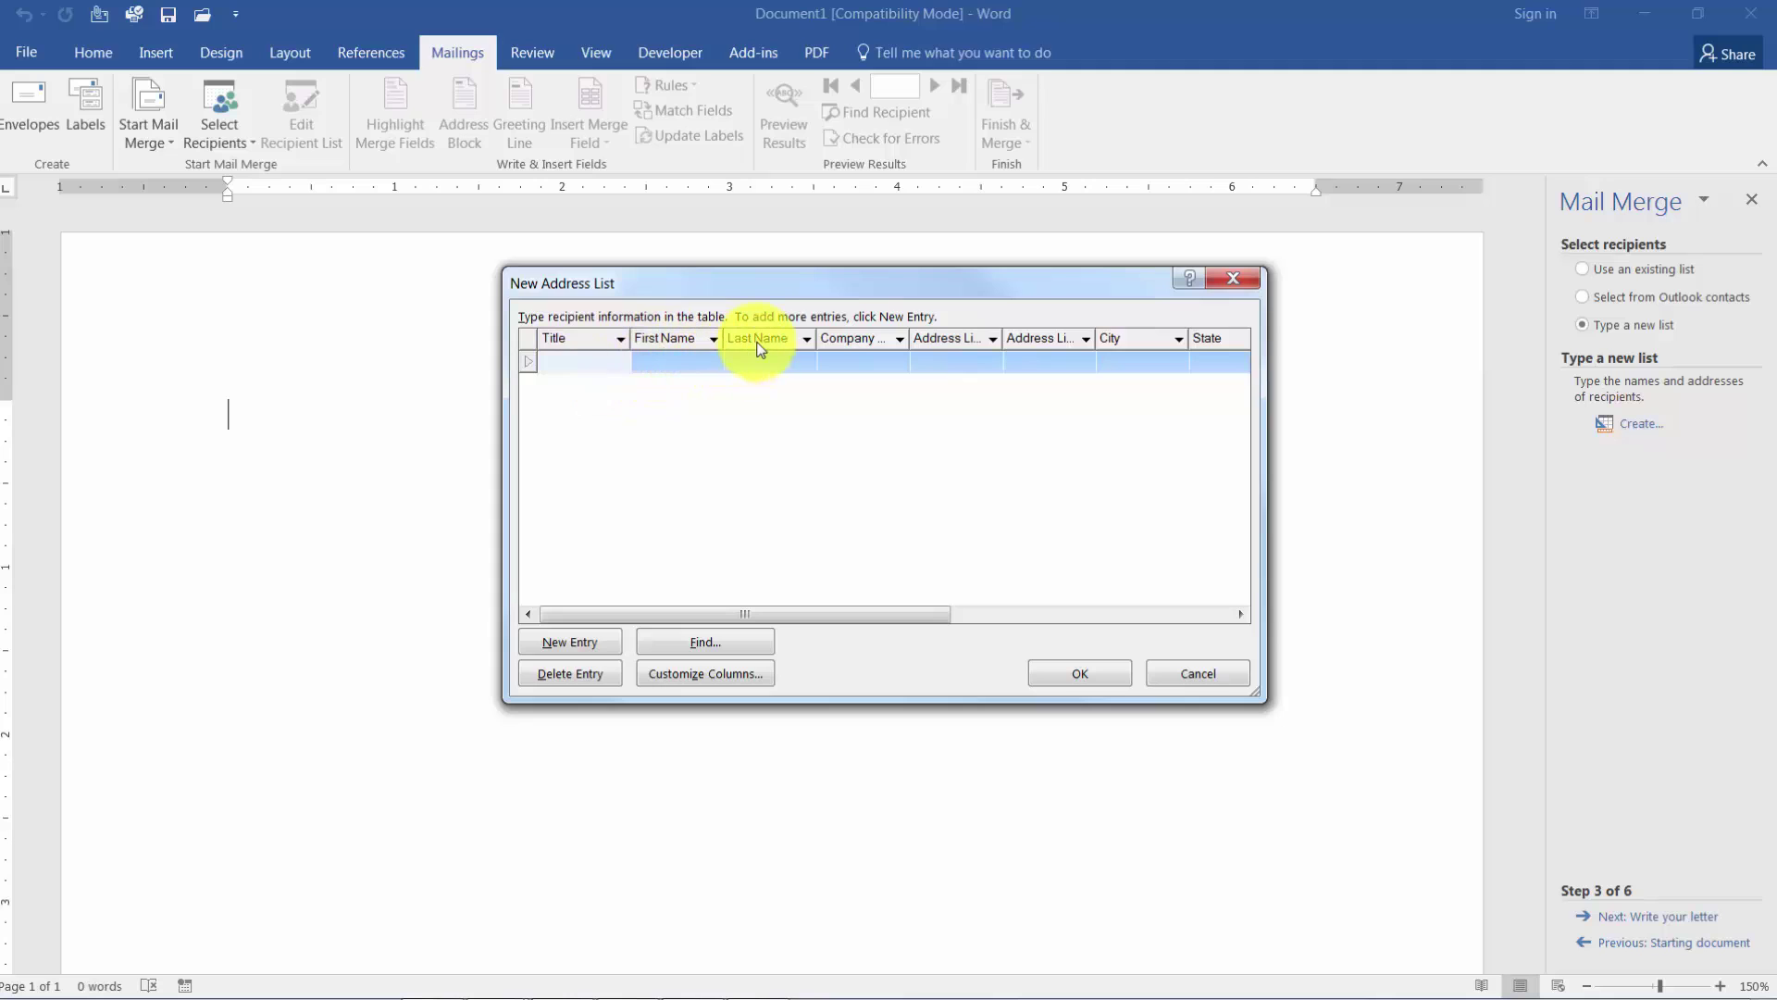
Open Customize Columns from the New Address List dialog.
{"action": "left_click", "coordinate": [685, 676]}
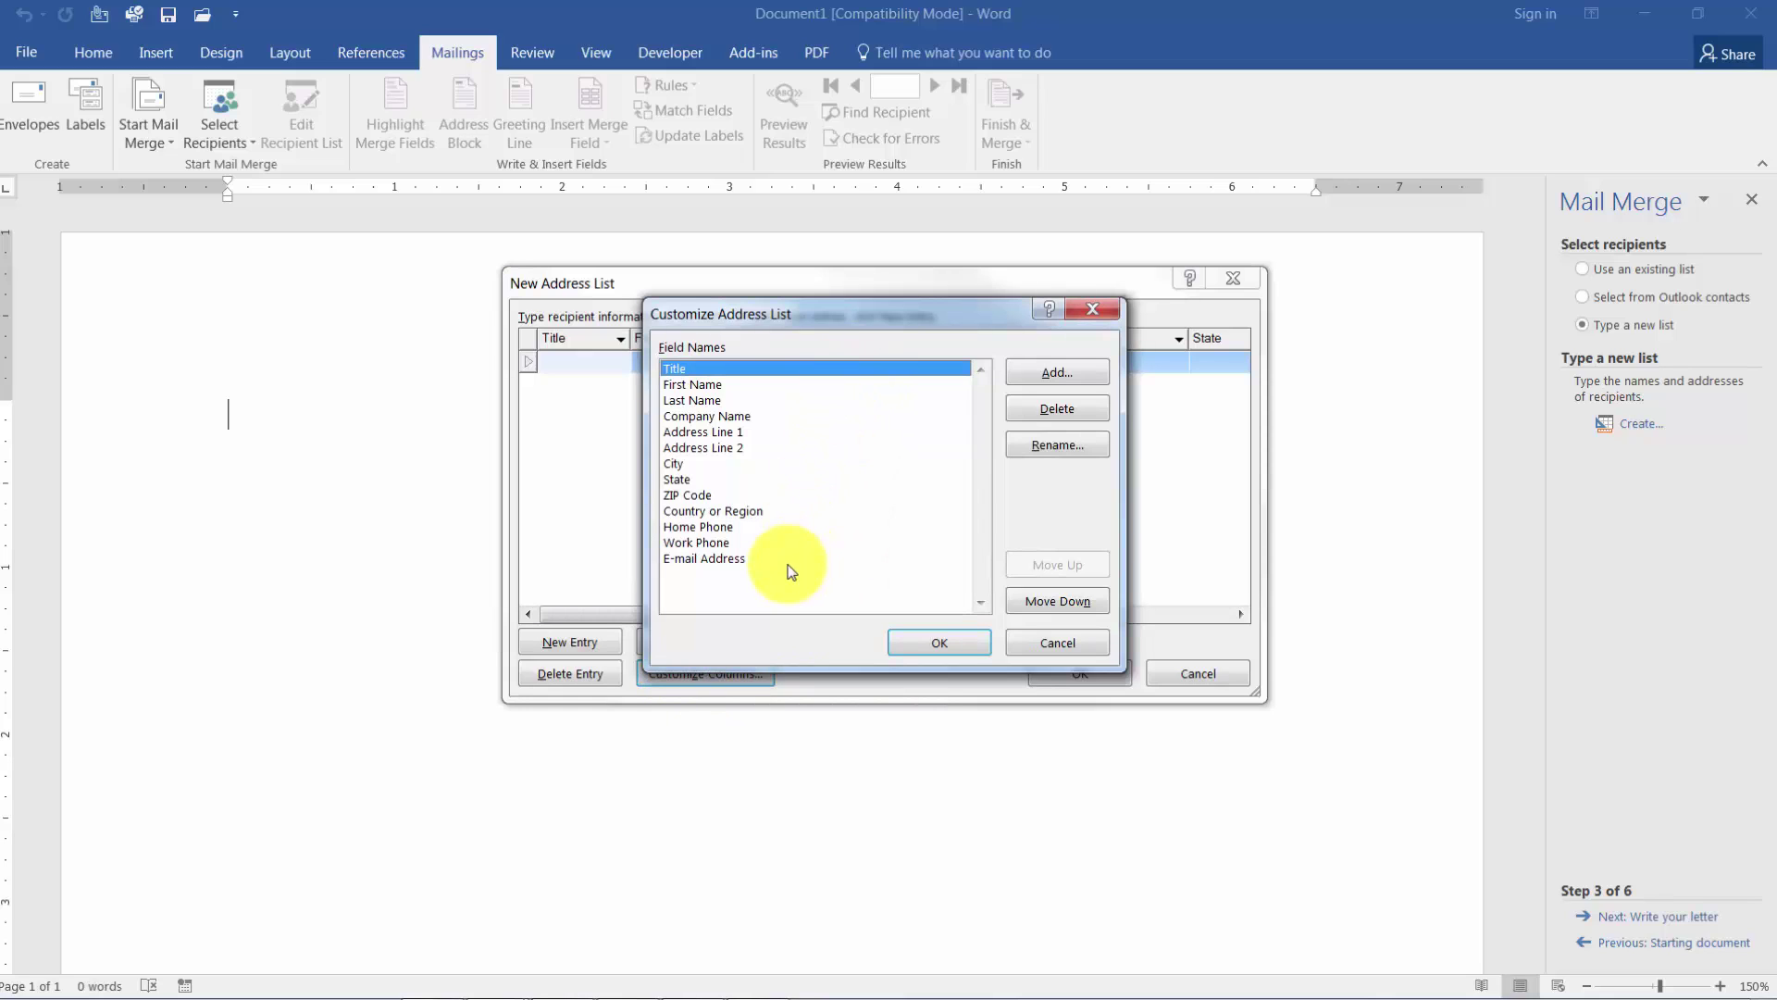
Delete the Address Line 2, Country or Region, and Home Phone fields.
{"action": "left_click", "coordinate": [748, 450]}
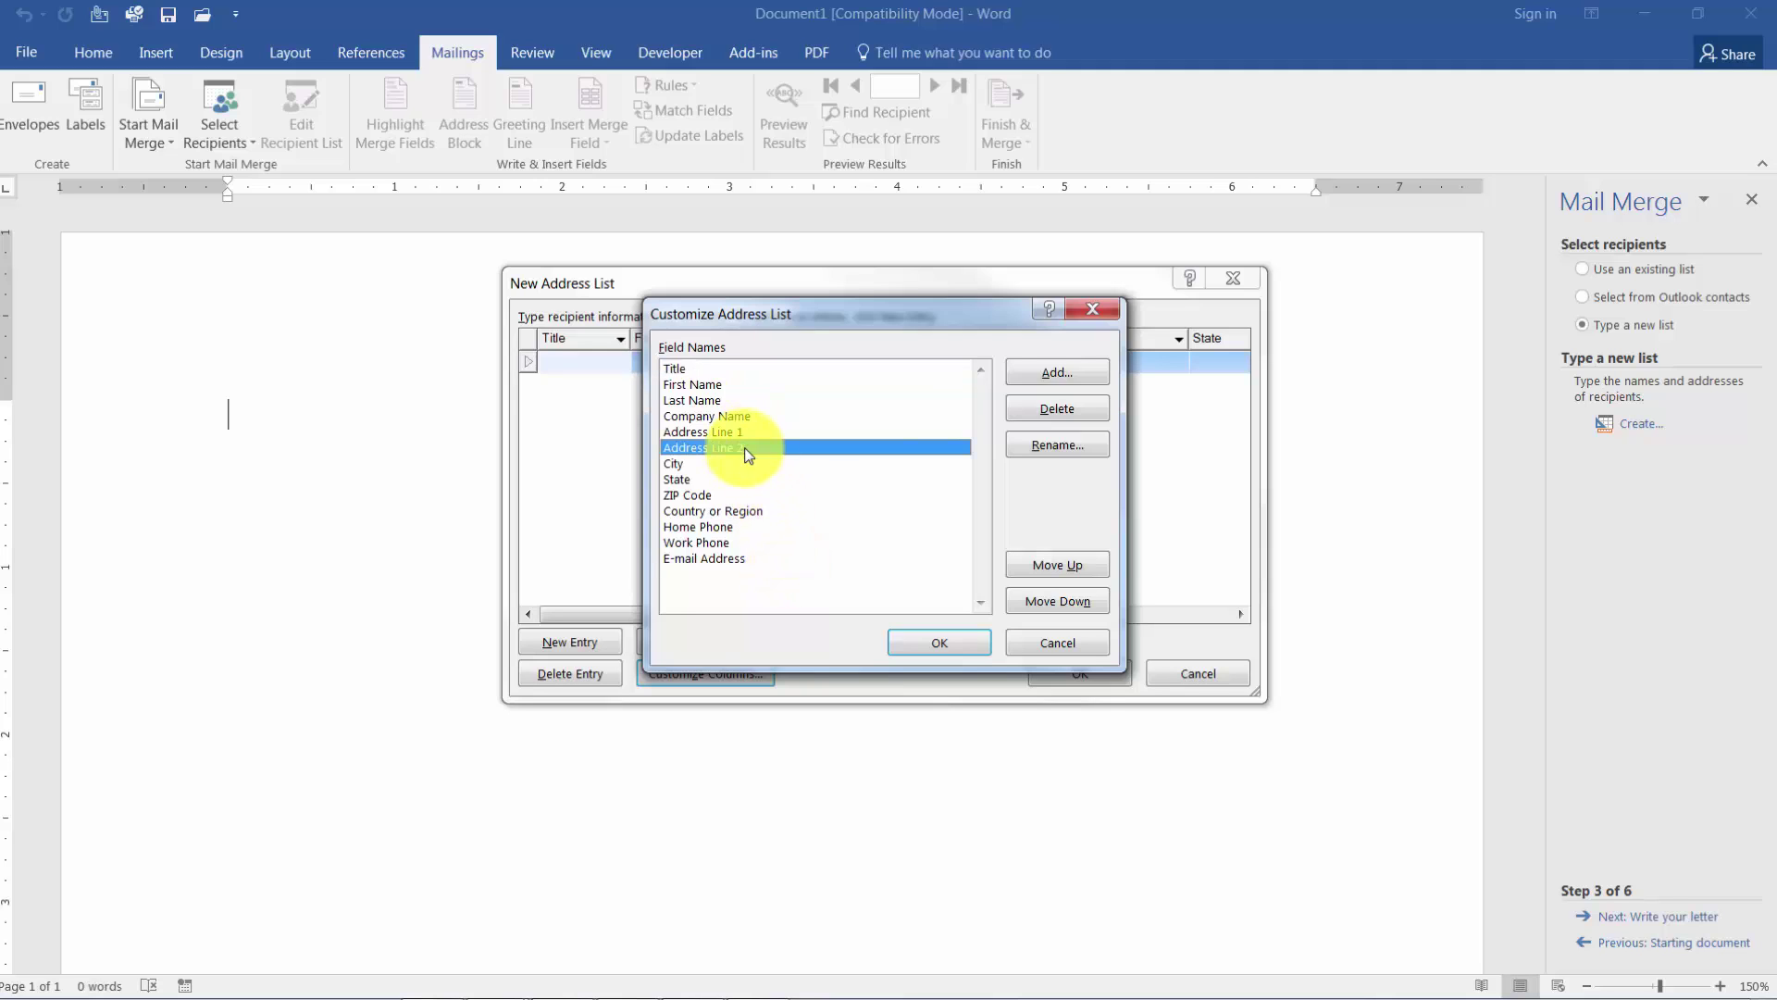
{"action": "left_click", "coordinate": [1059, 413]}
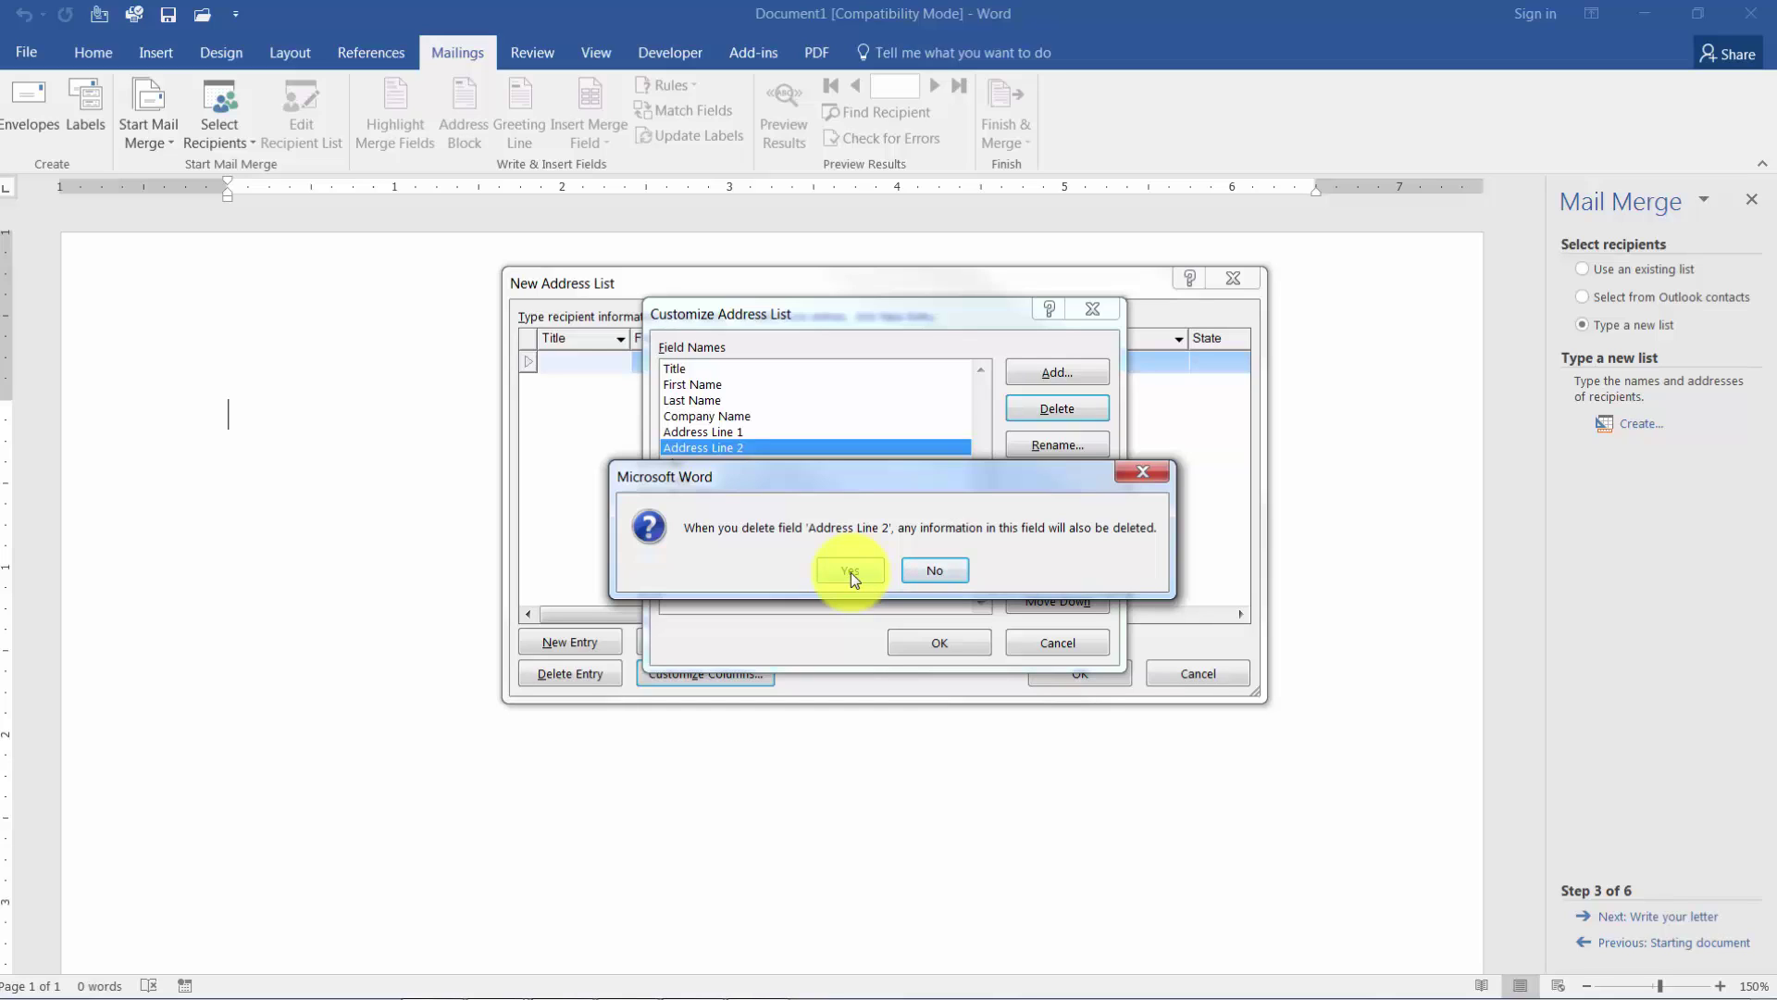
{"action": "left_click", "coordinate": [851, 572]}
{"action": "left_click", "coordinate": [752, 497]}
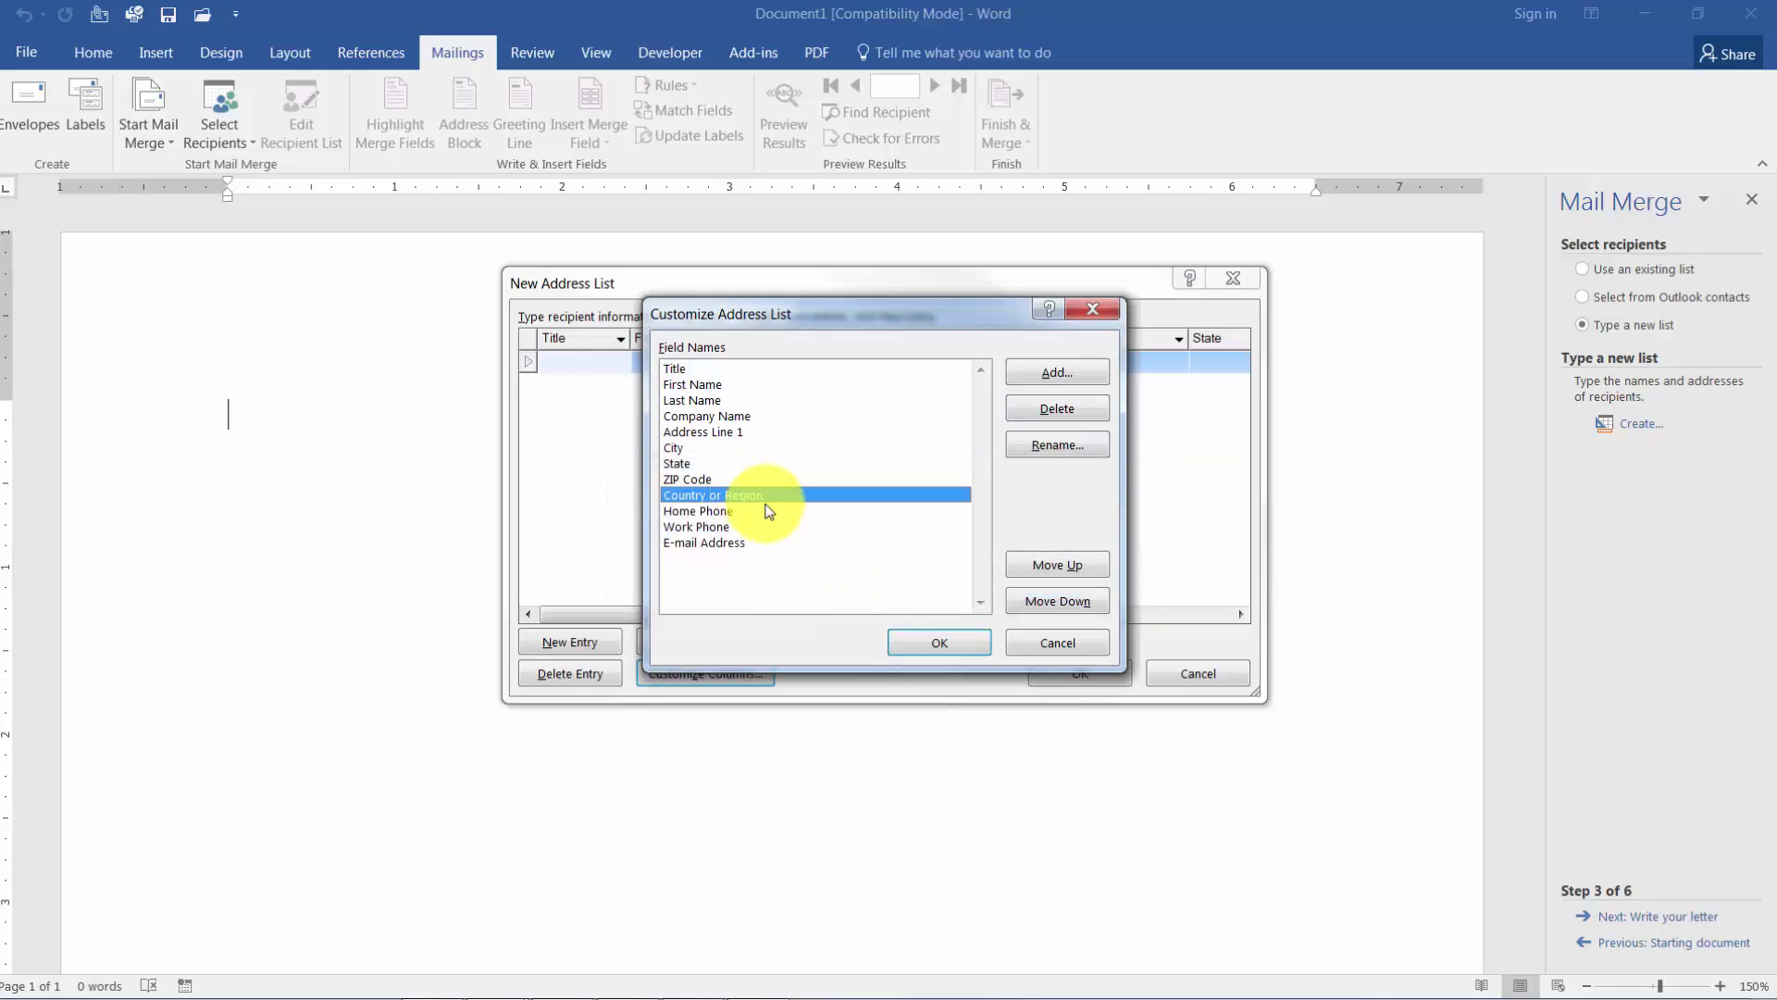
{"action": "left_click", "coordinate": [1053, 414]}
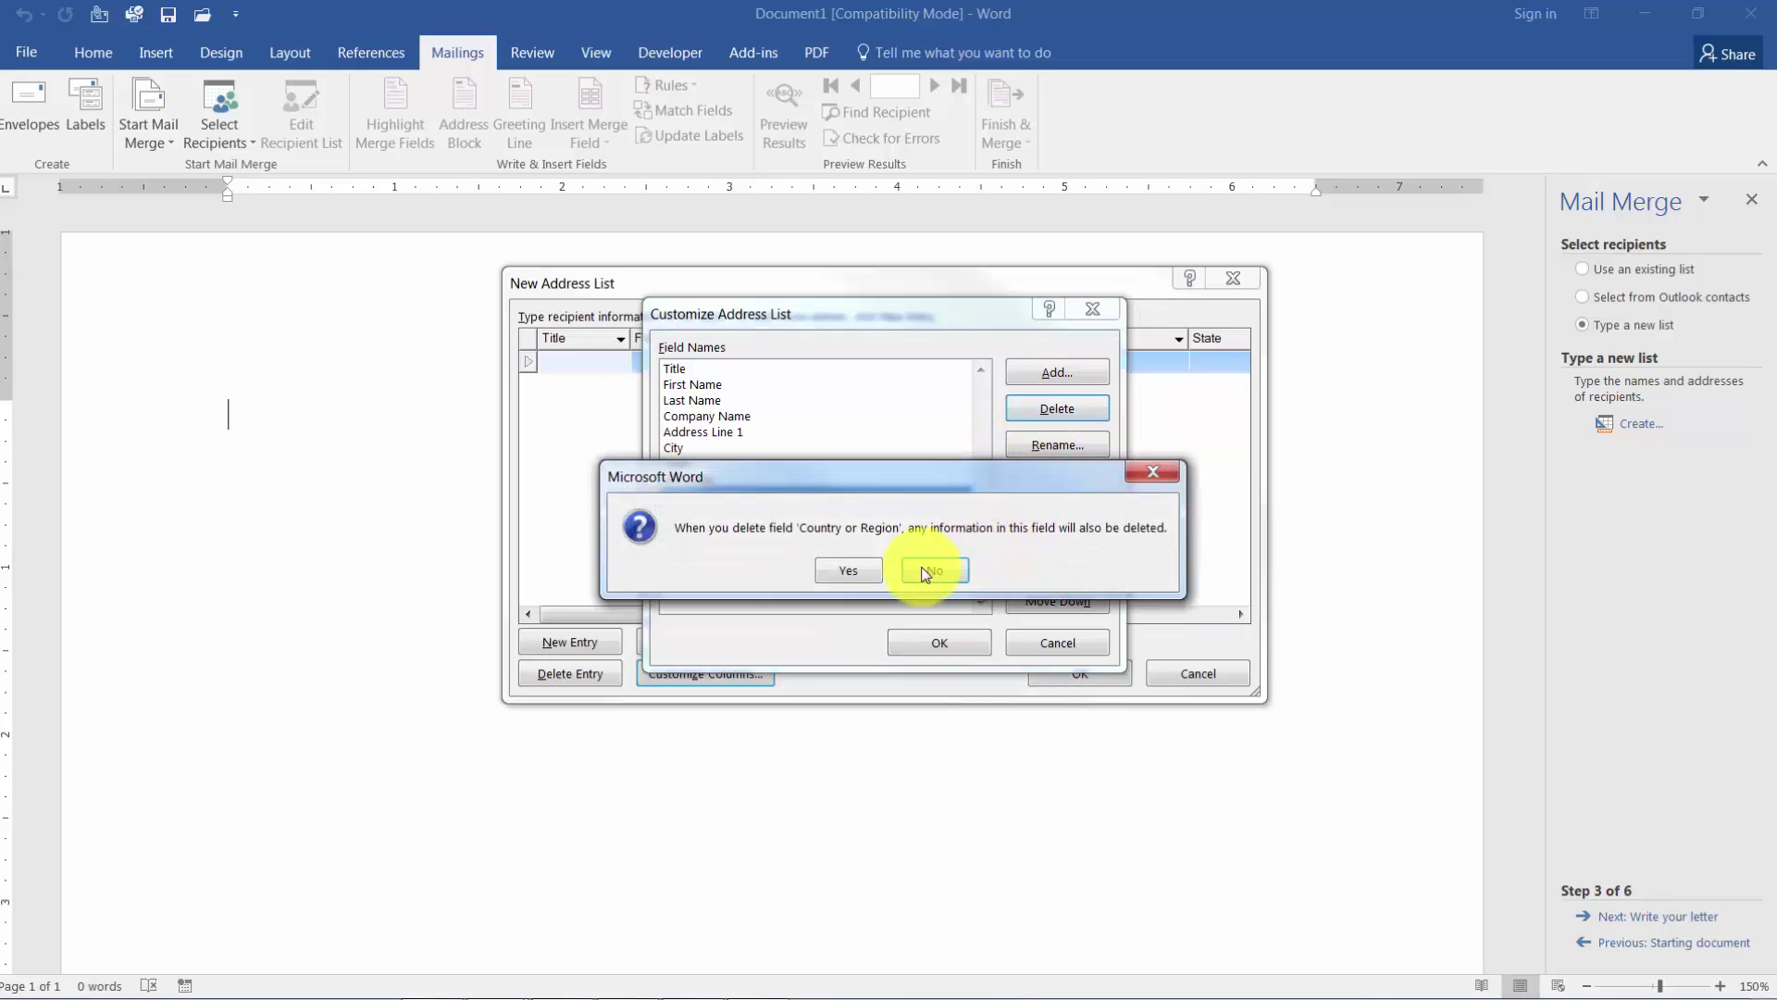
{"action": "left_click", "coordinate": [847, 566]}
{"action": "left_click", "coordinate": [763, 497]}
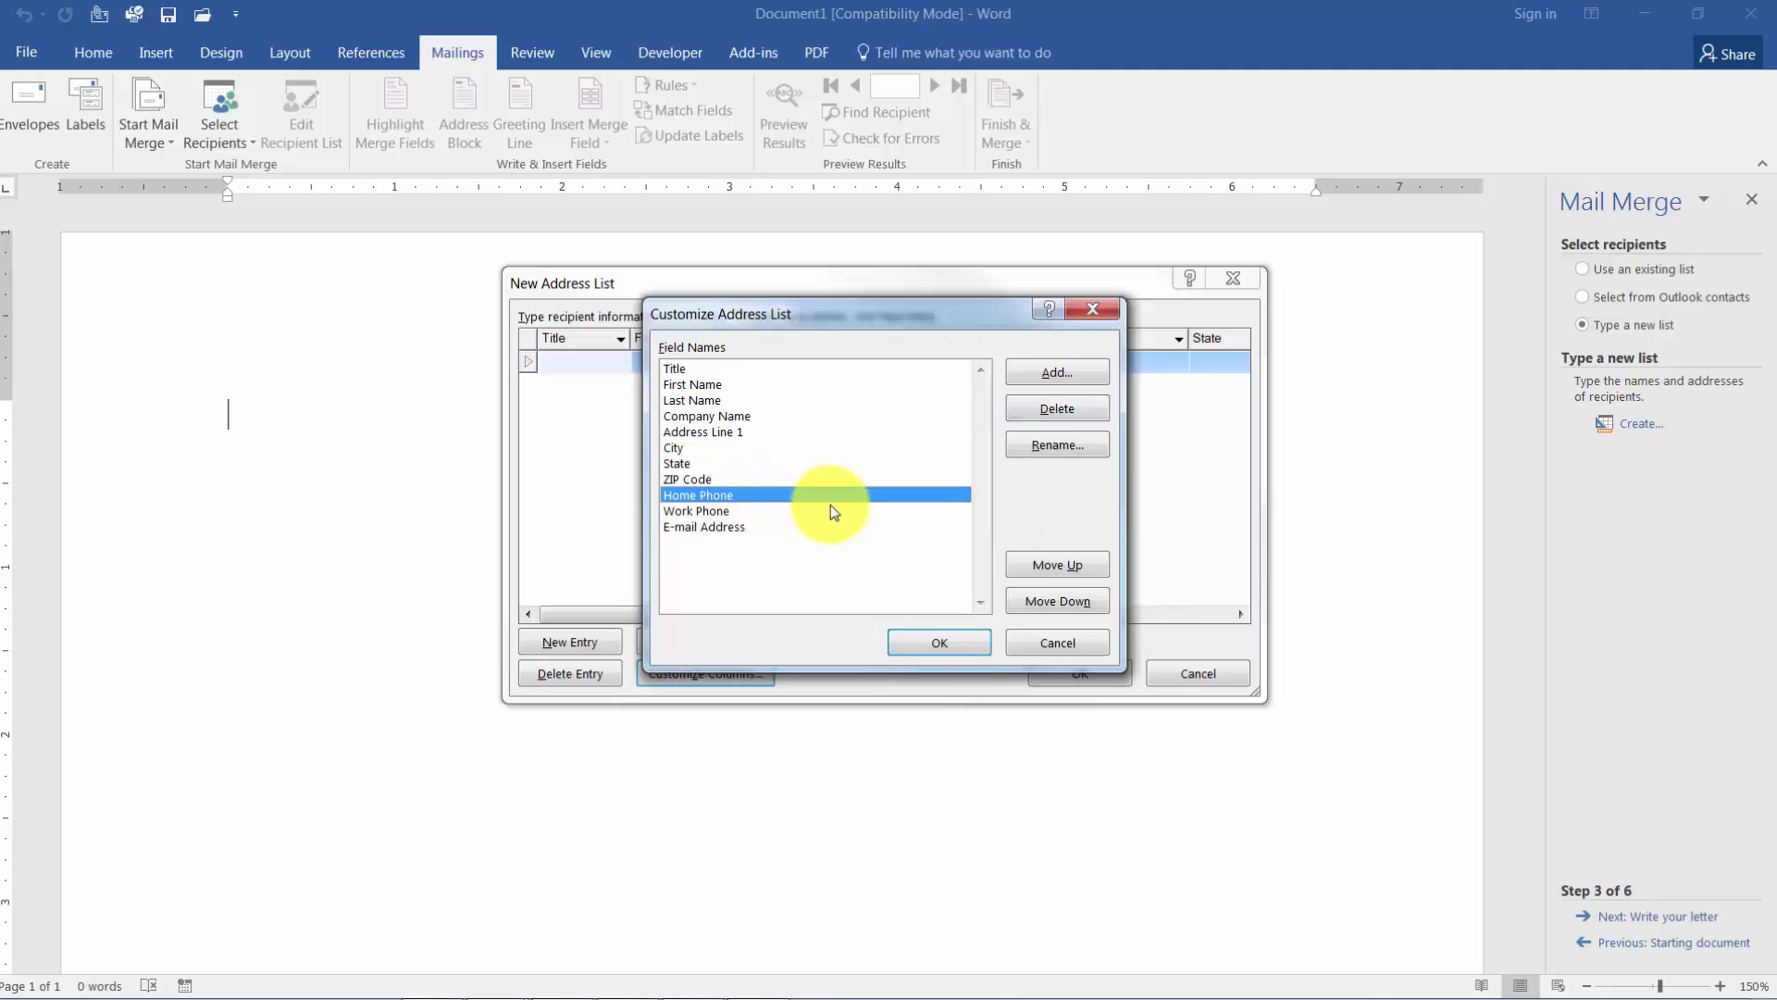
{"action": "left_click", "coordinate": [1055, 413]}
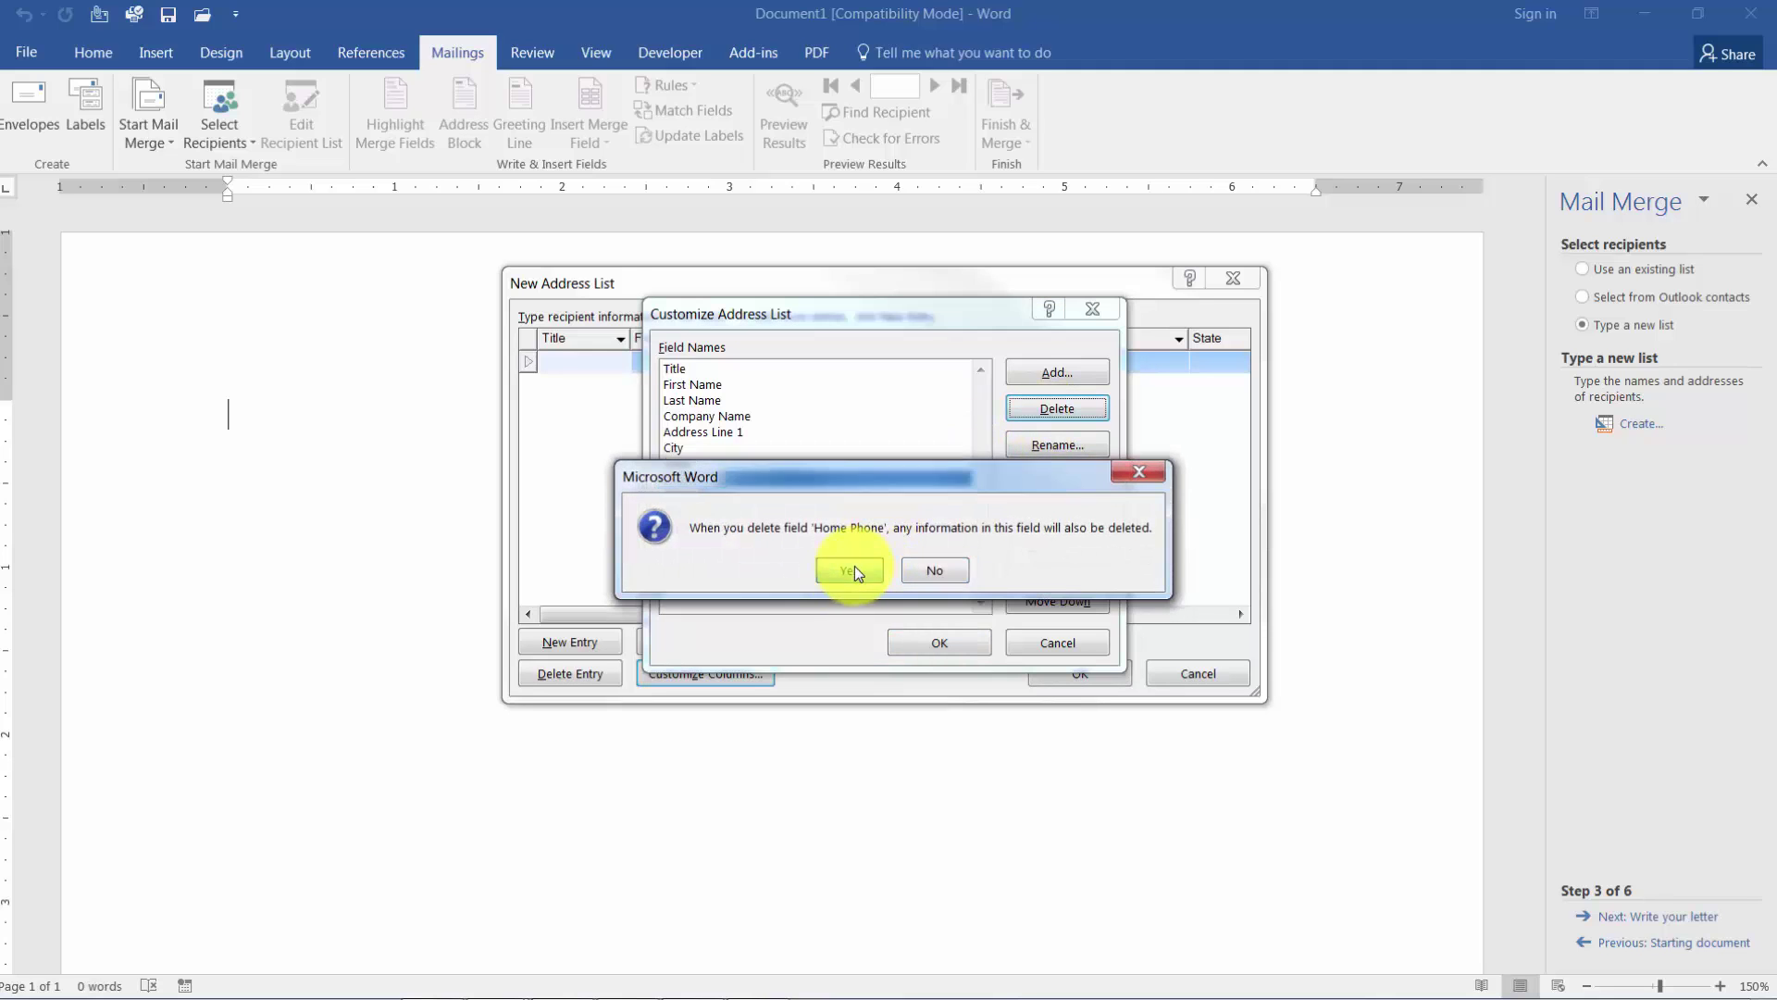
{"action": "left_click", "coordinate": [853, 564]}
Delete the Work Phone and E-mail Address fields.
{"action": "left_click", "coordinate": [815, 496]}
{"action": "left_click", "coordinate": [1061, 447]}
{"action": "left_click", "coordinate": [1030, 541]}
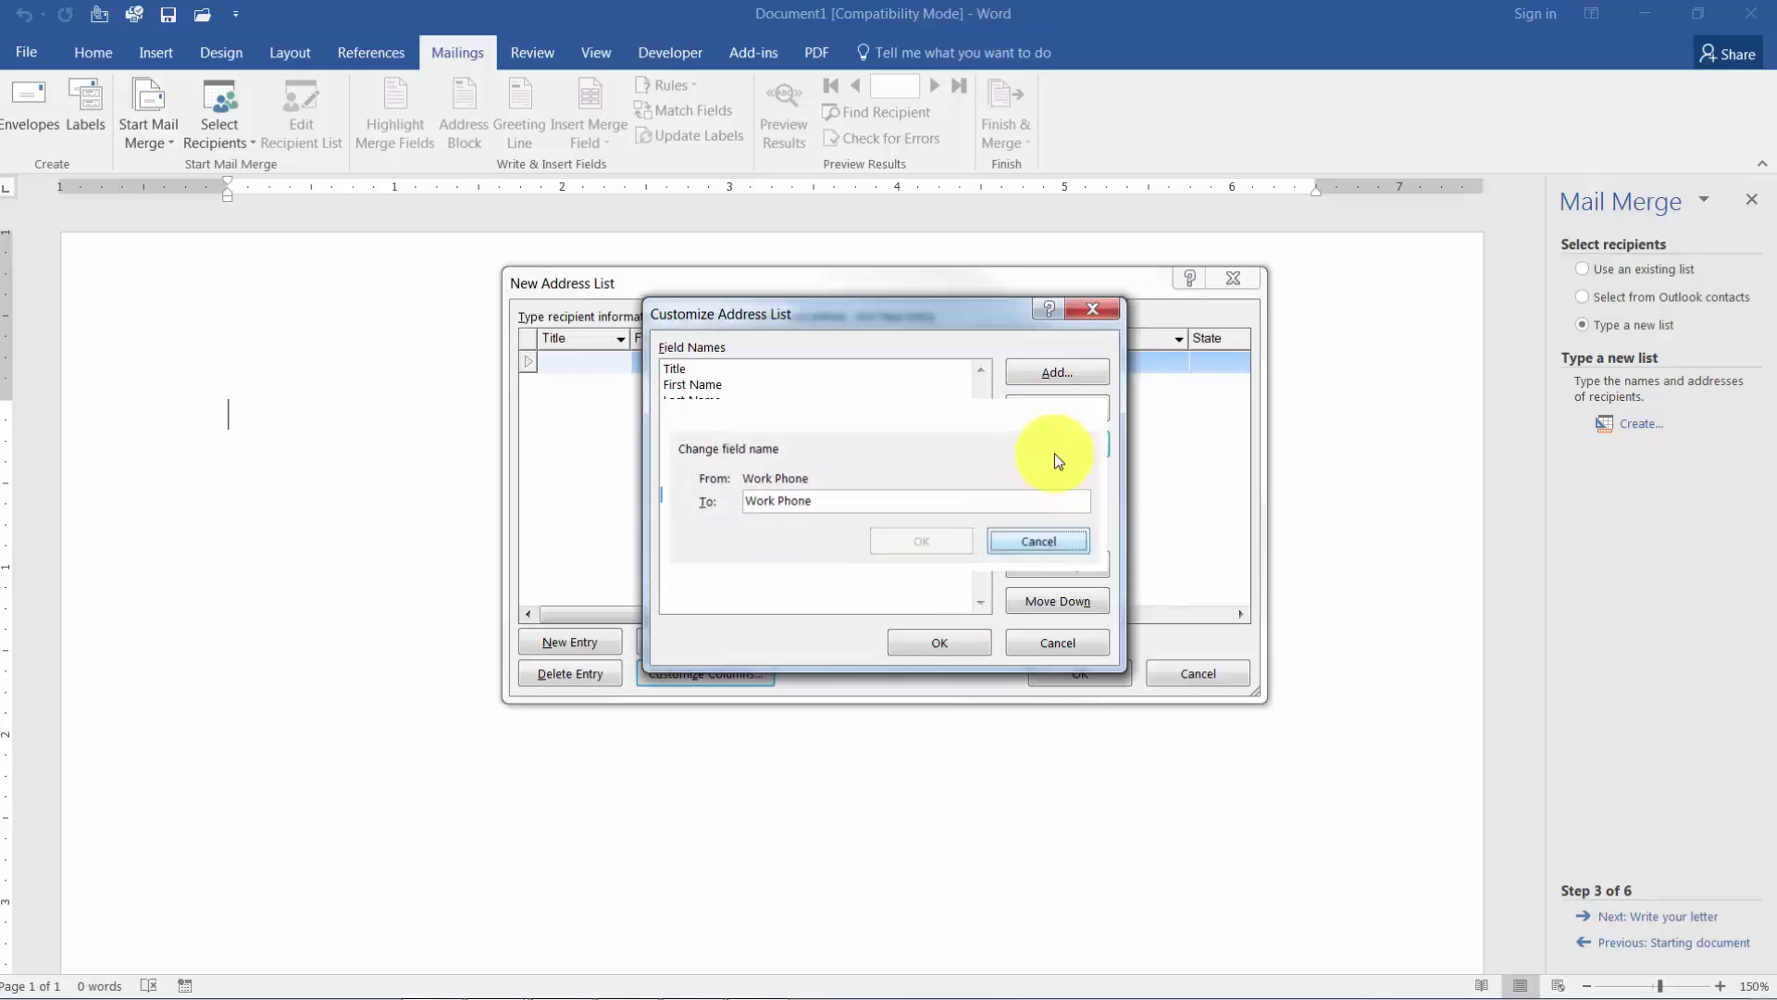
{"action": "left_click", "coordinate": [1057, 413]}
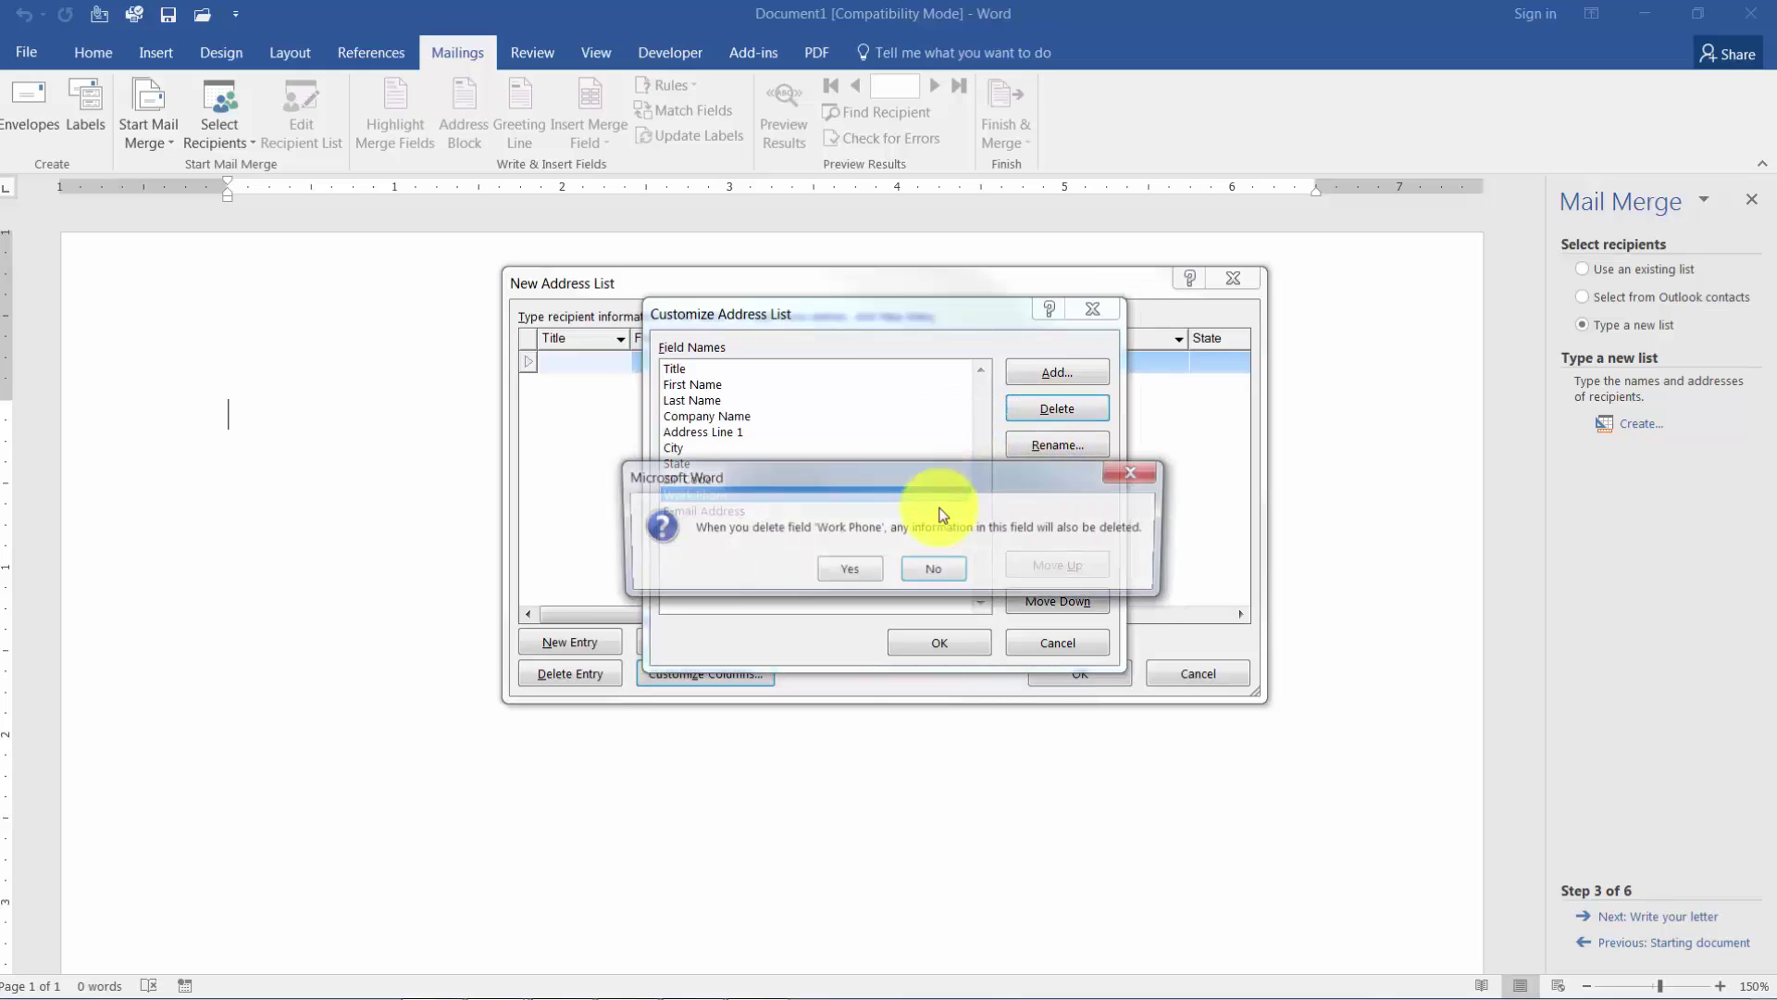
{"action": "left_click", "coordinate": [848, 568]}
{"action": "left_click", "coordinate": [1070, 411]}
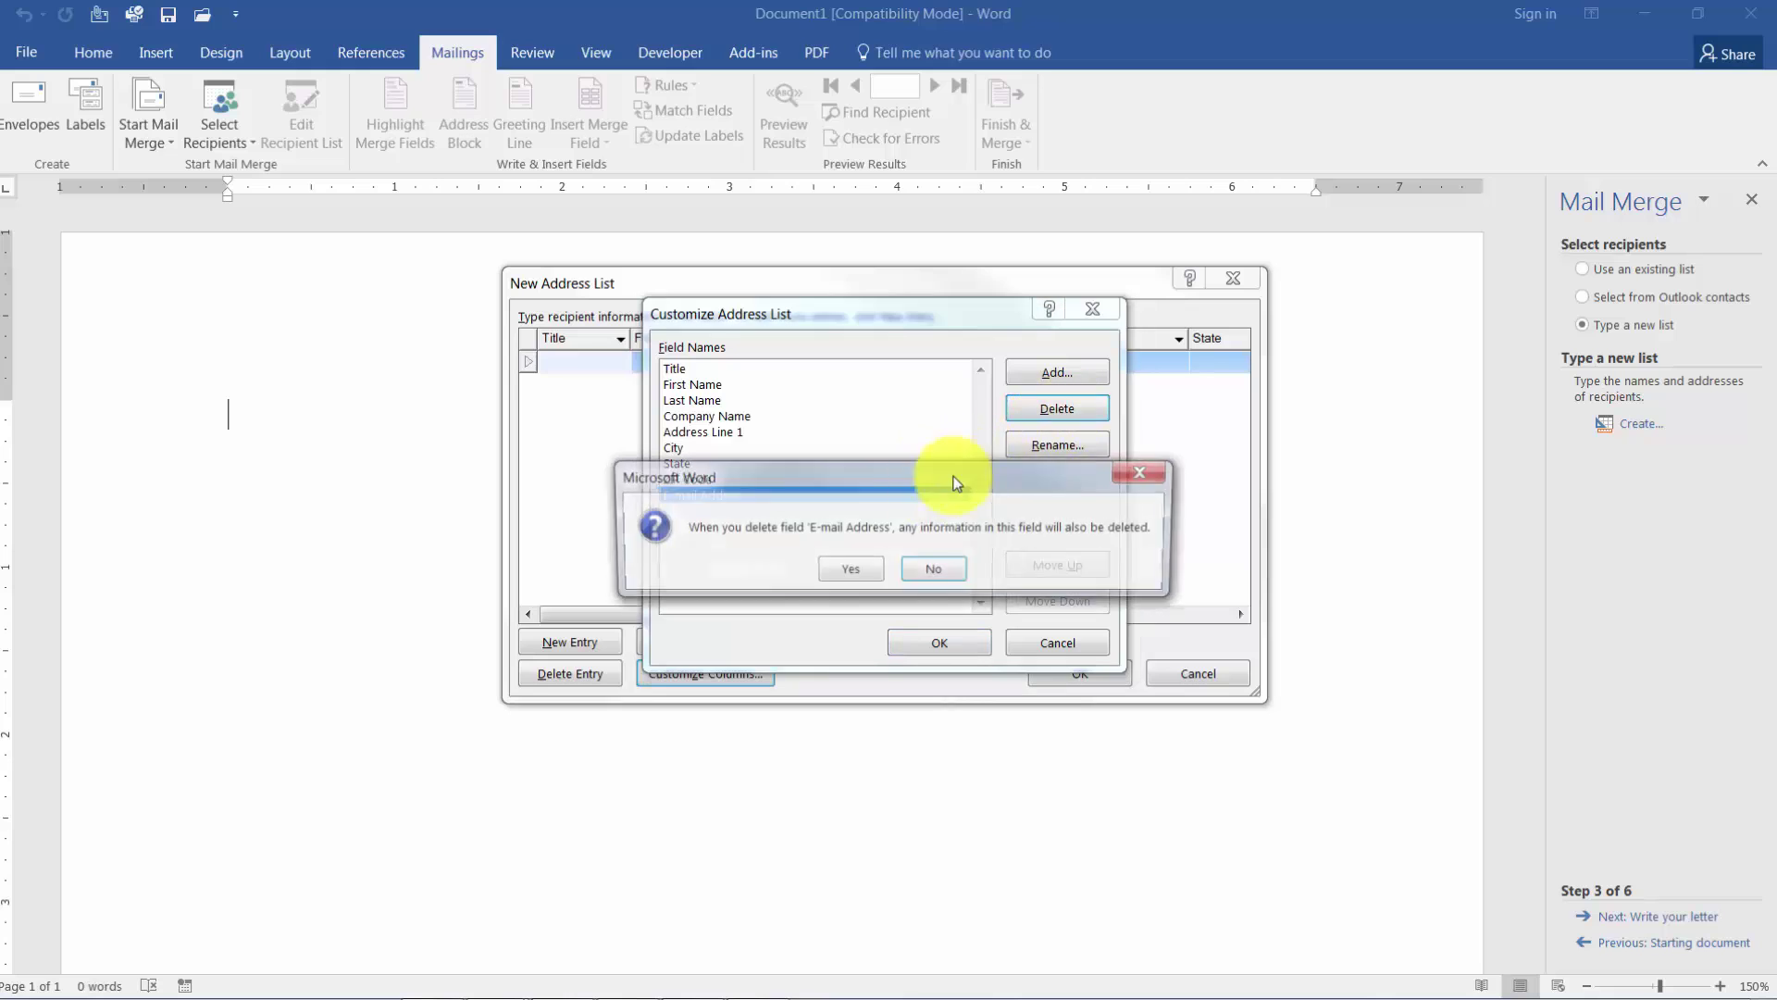
{"action": "left_click", "coordinate": [853, 570]}
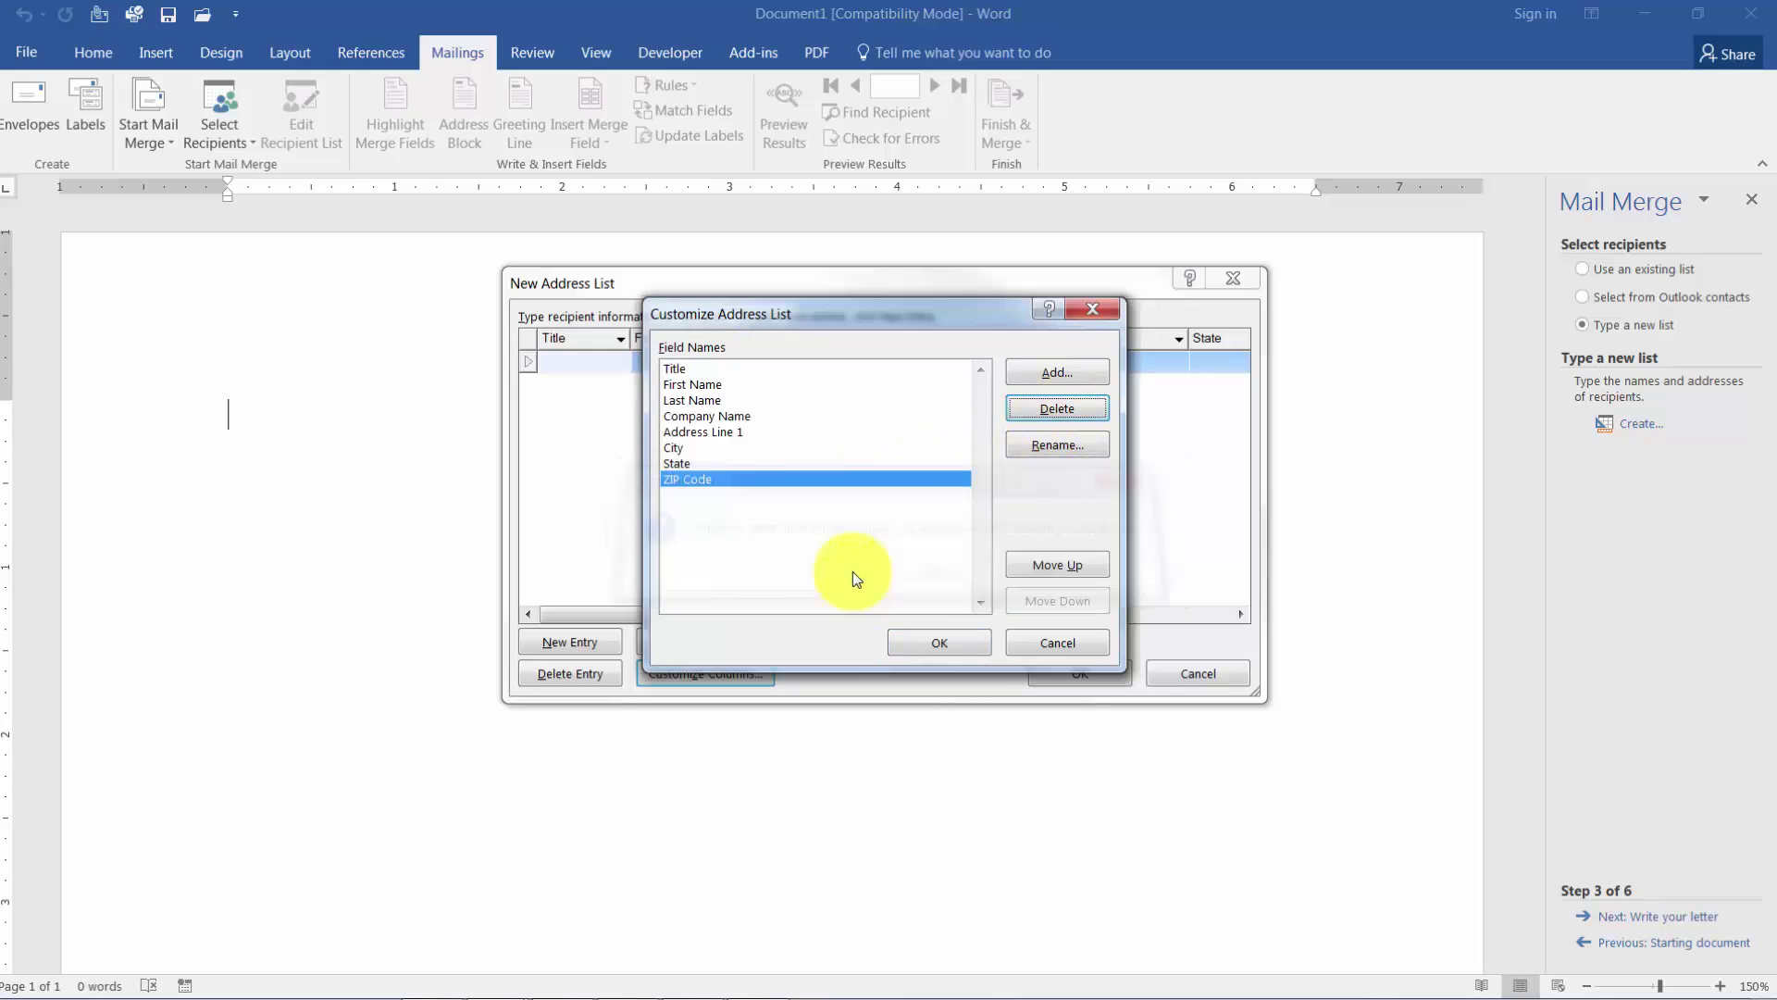
Add a new field named Date Last Called.
{"action": "left_click", "coordinate": [1062, 376]}
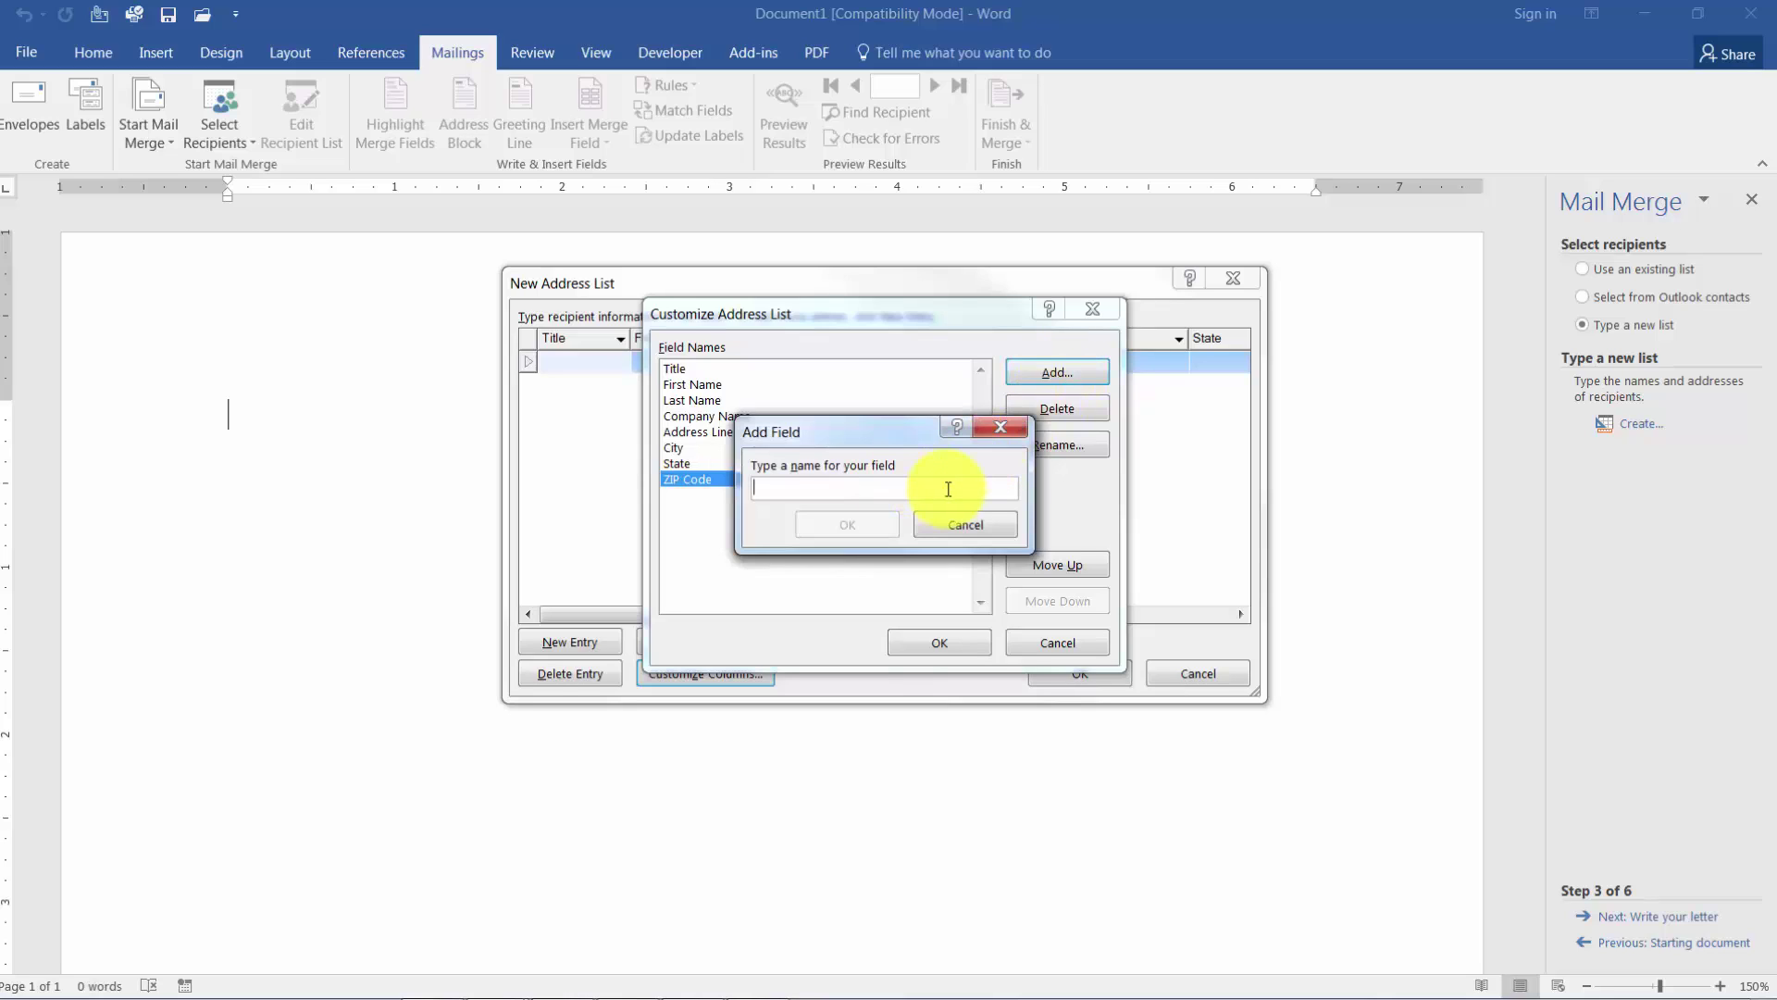
{"action": "type", "text": "Date L"}
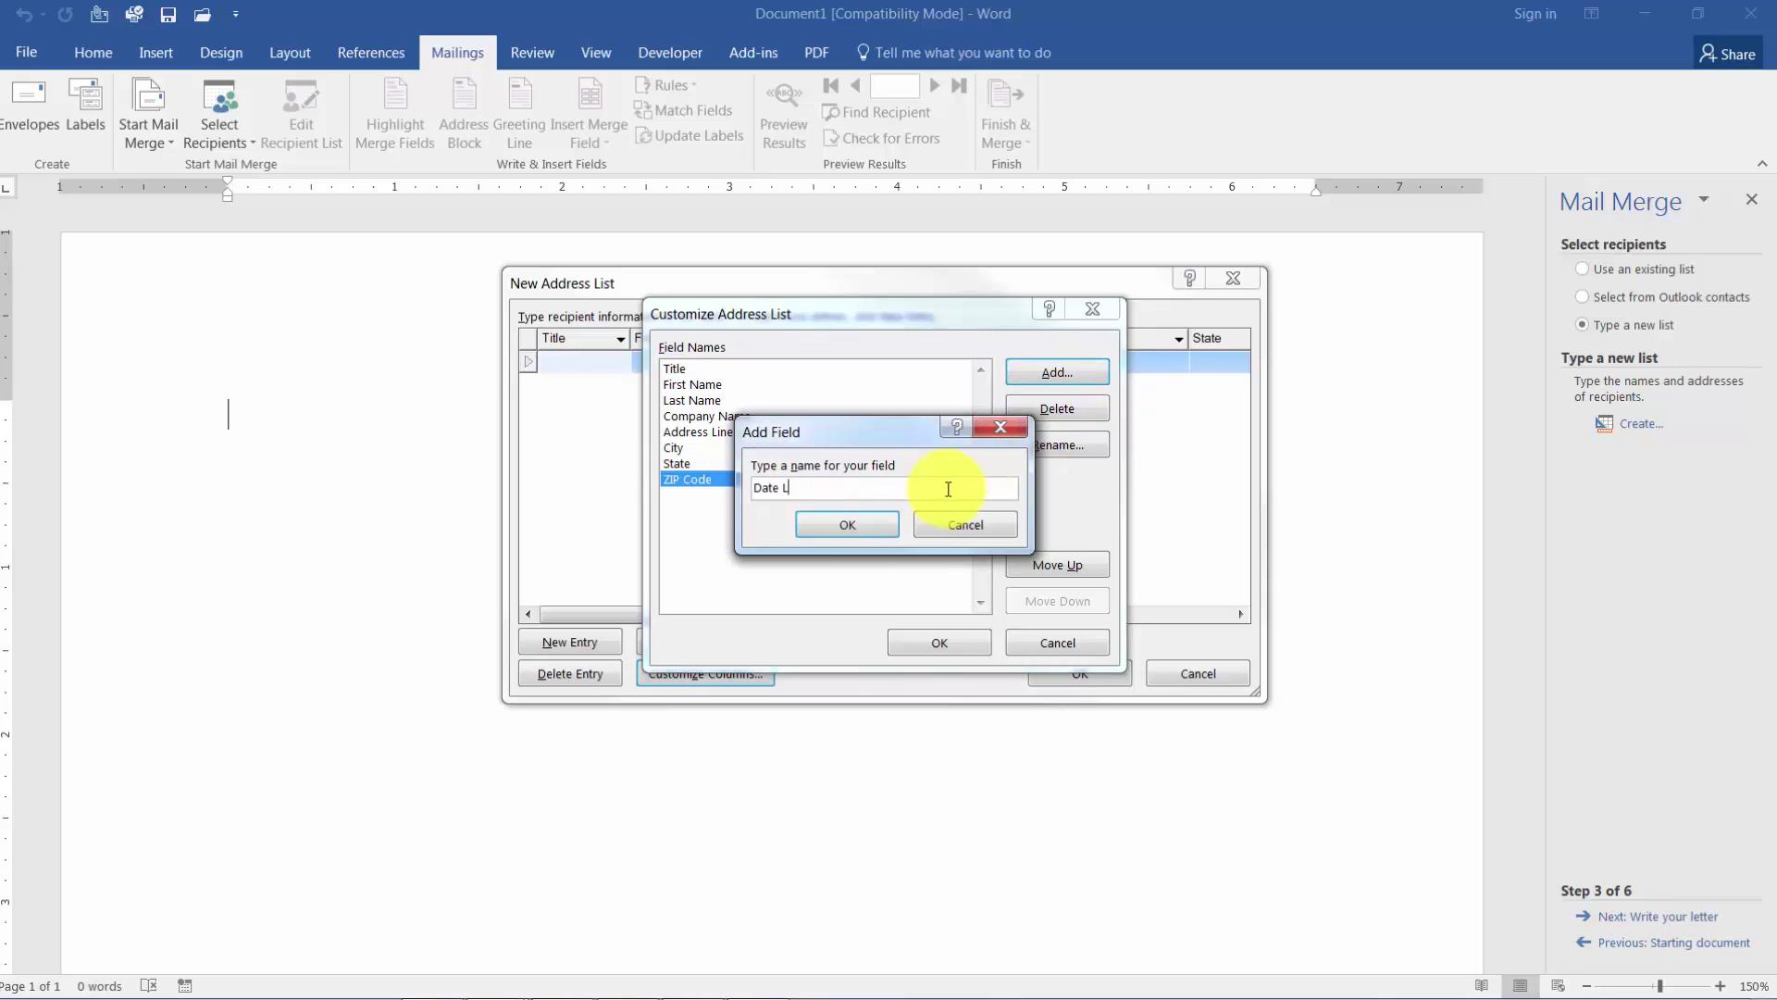
{"action": "type", "text": "ast Called"}
{"action": "left_click", "coordinate": [877, 529]}
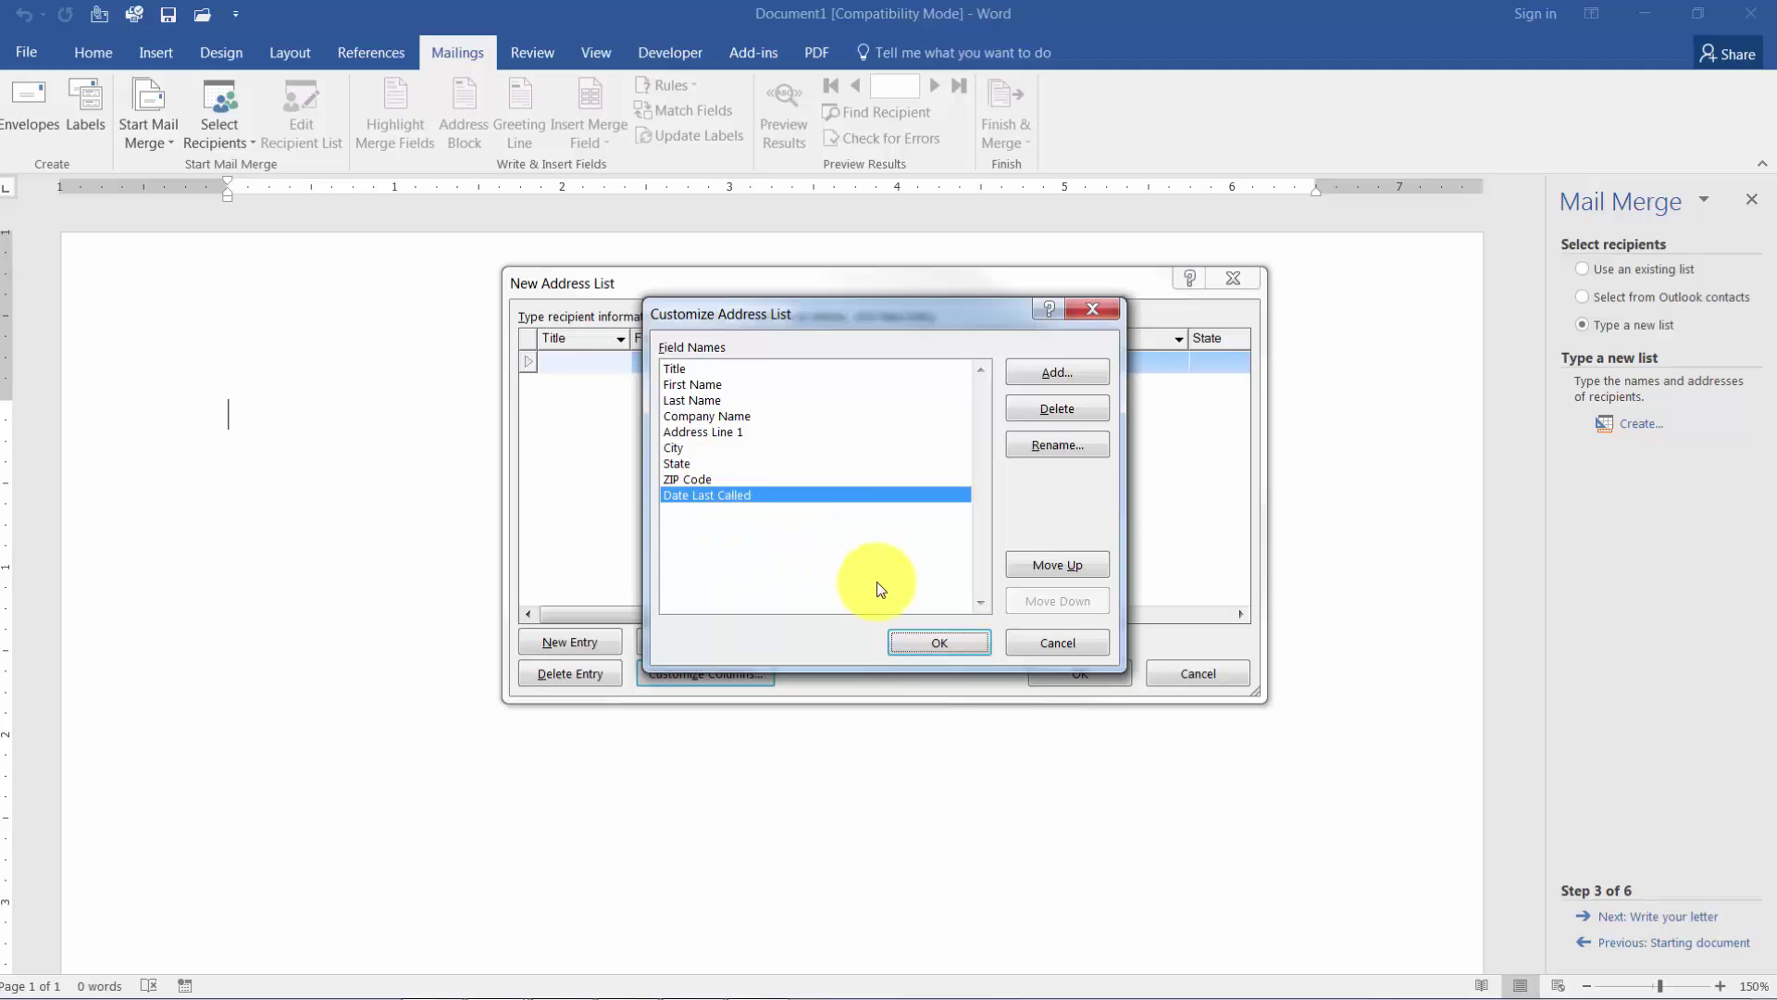
Apply the field changes, enlarge the New Address List, and widen the Date Last Called and ZIP Code columns.
{"action": "left_click", "coordinate": [938, 642]}
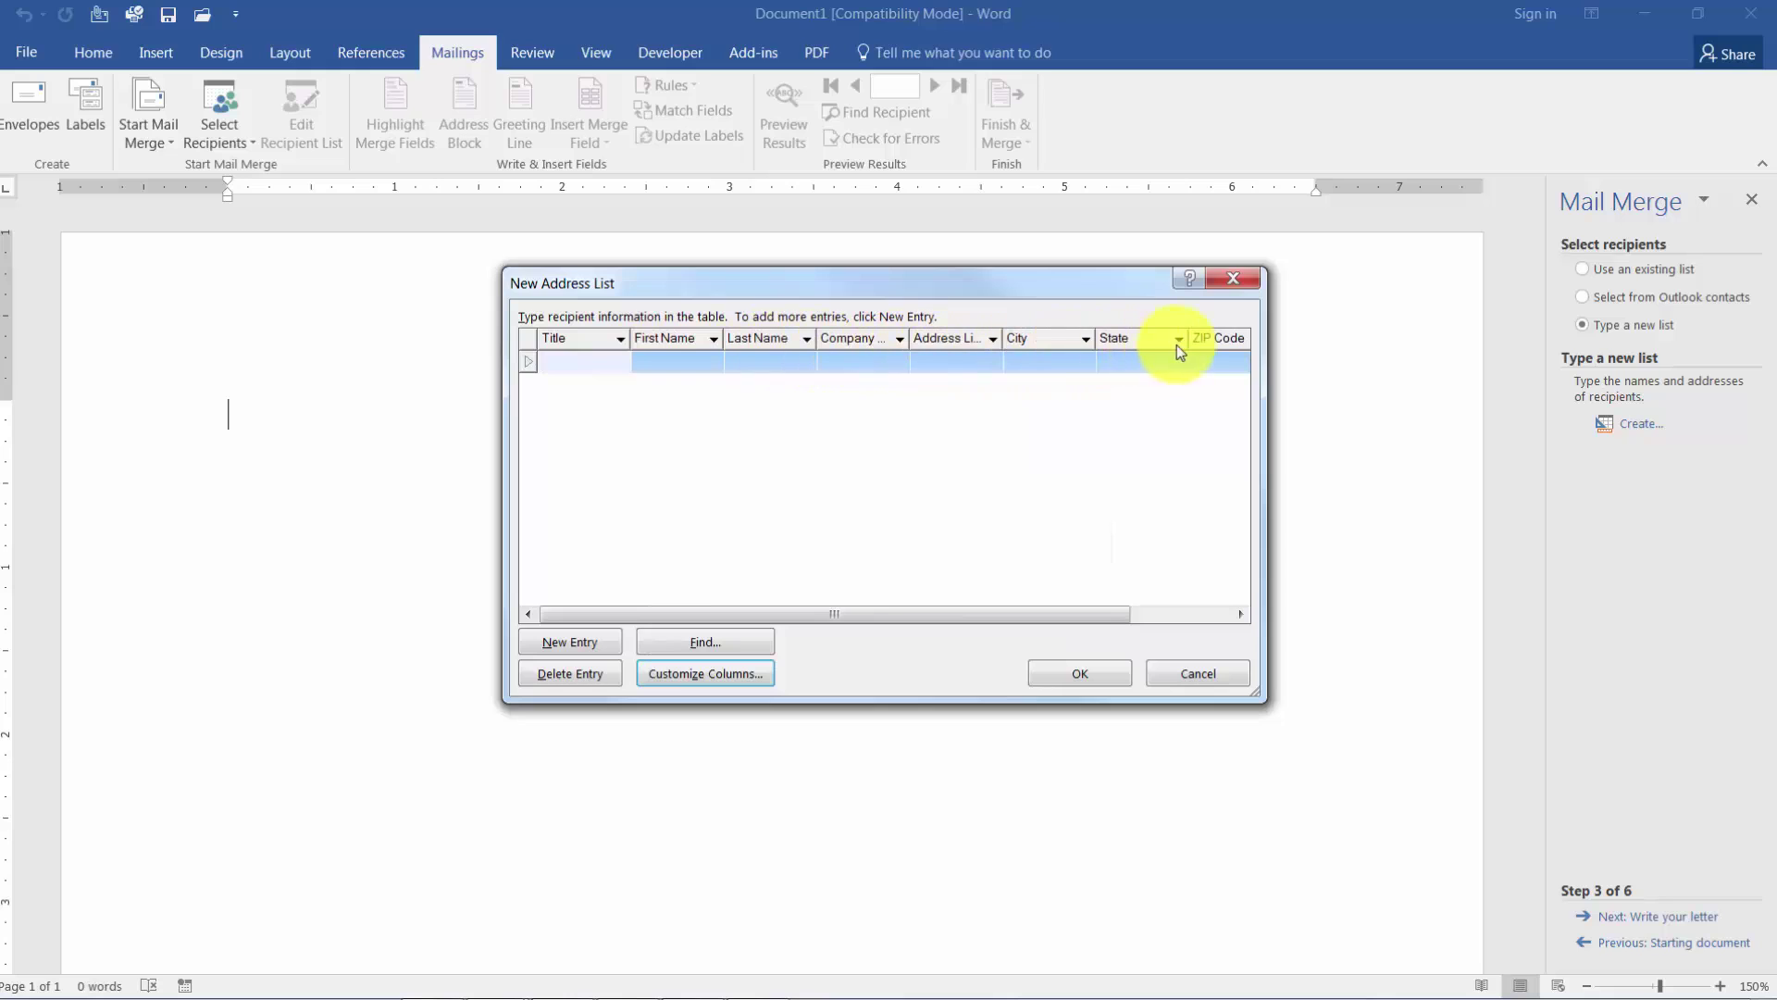
{"action": "left_click", "coordinate": [1243, 614]}
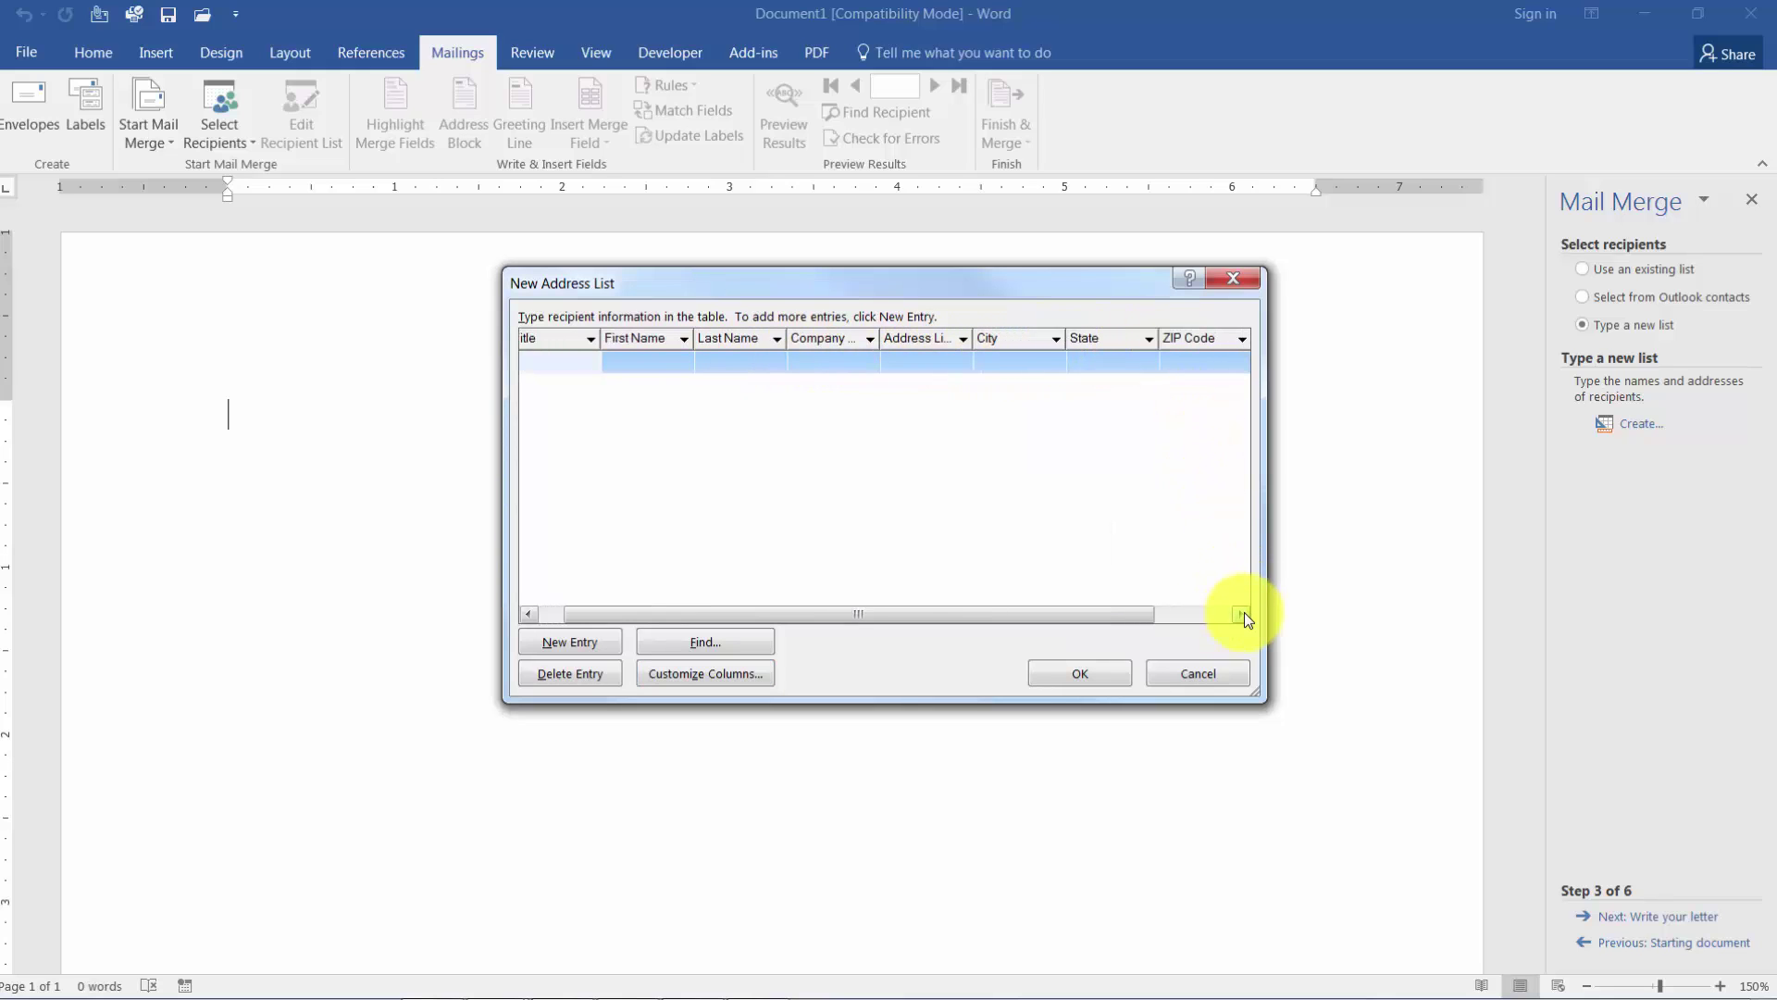
{"action": "left_click_drag", "start_coordinate": [1257, 690], "coordinate": [1492, 896]}
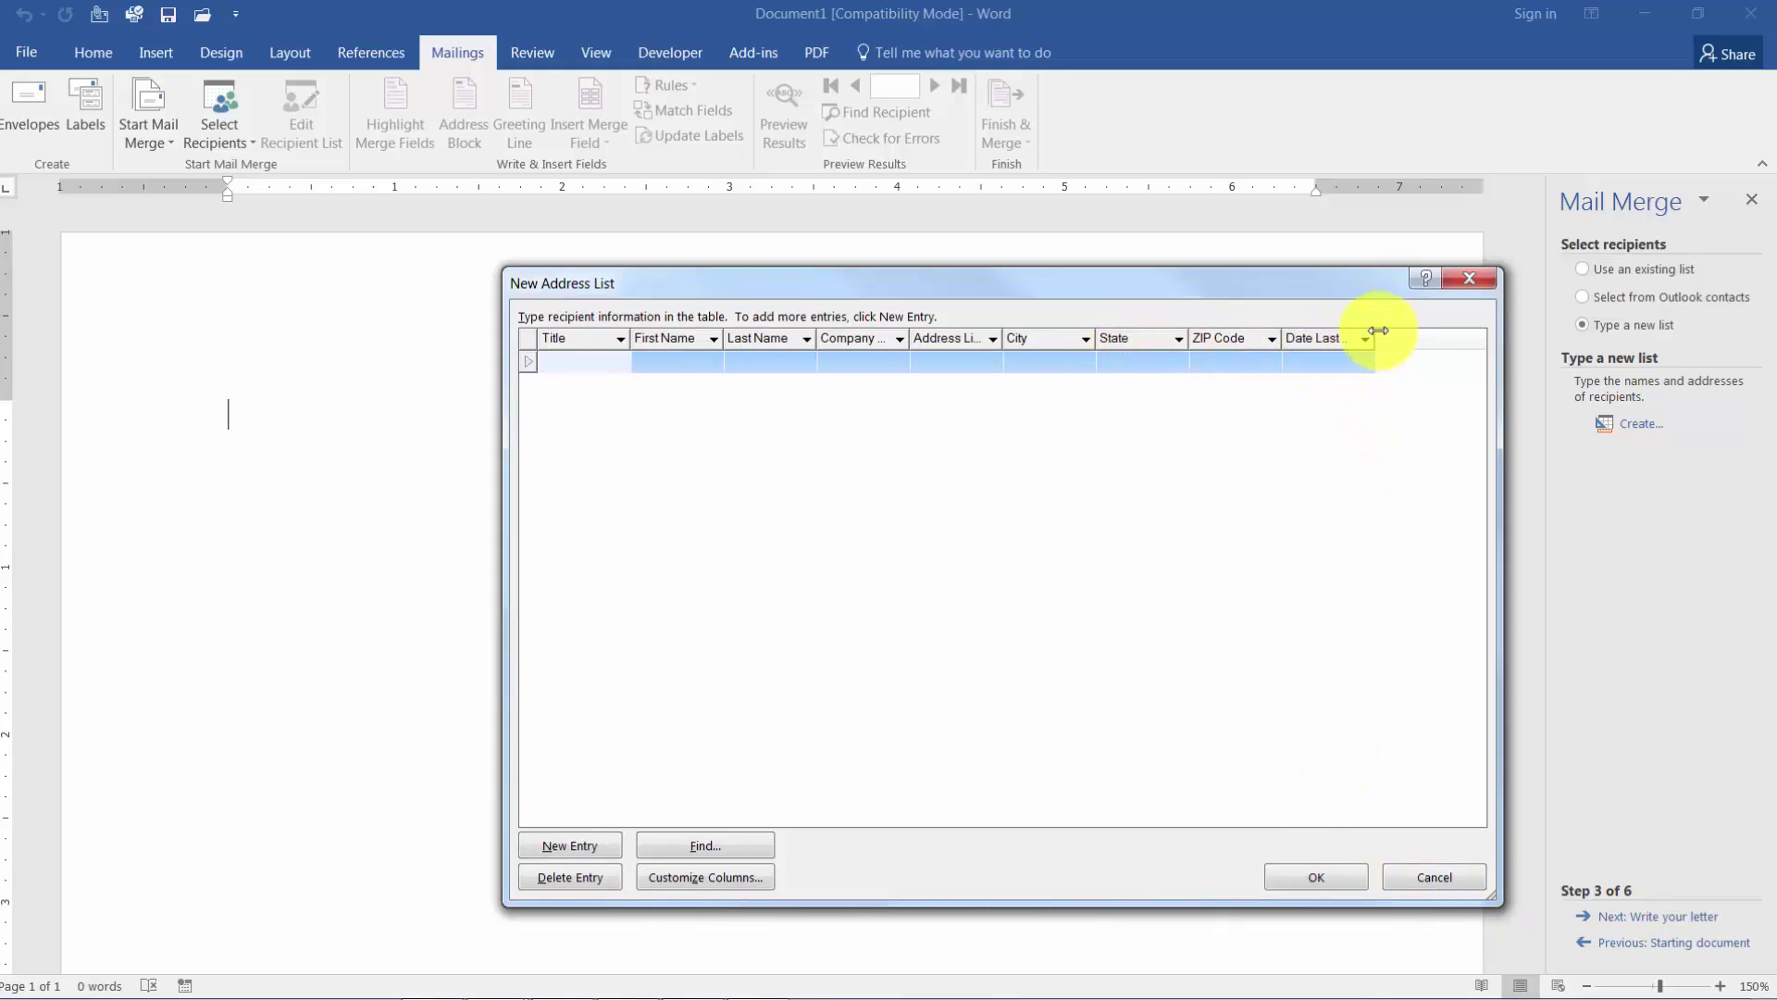
{"action": "left_click_drag", "start_coordinate": [1378, 331], "coordinate": [1441, 333]}
{"action": "mouse_move", "coordinate": [1282, 333]}
{"action": "left_mouse_down"}
{"action": "mouse_move", "coordinate": [1297, 332]}
{"action": "mouse_move", "coordinate": [1278, 335]}
{"action": "left_mouse_up"}
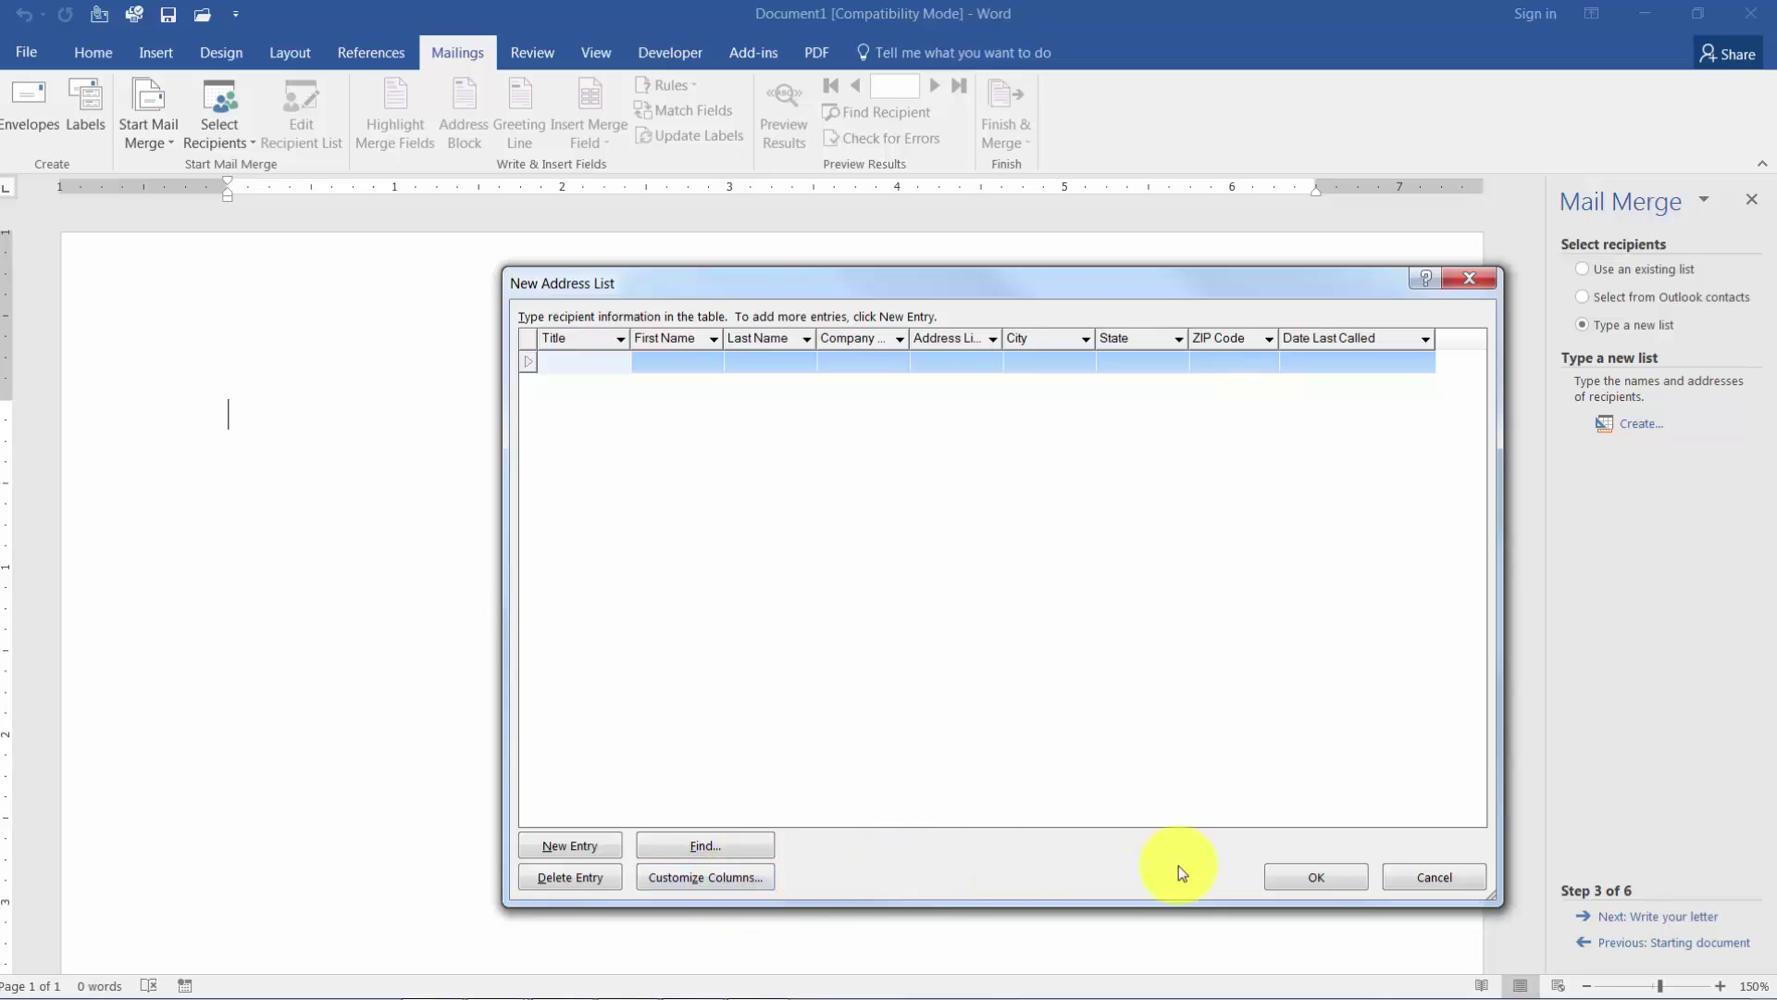
Save the address list as My Data in the Documents folder.
{"action": "left_click", "coordinate": [1318, 881]}
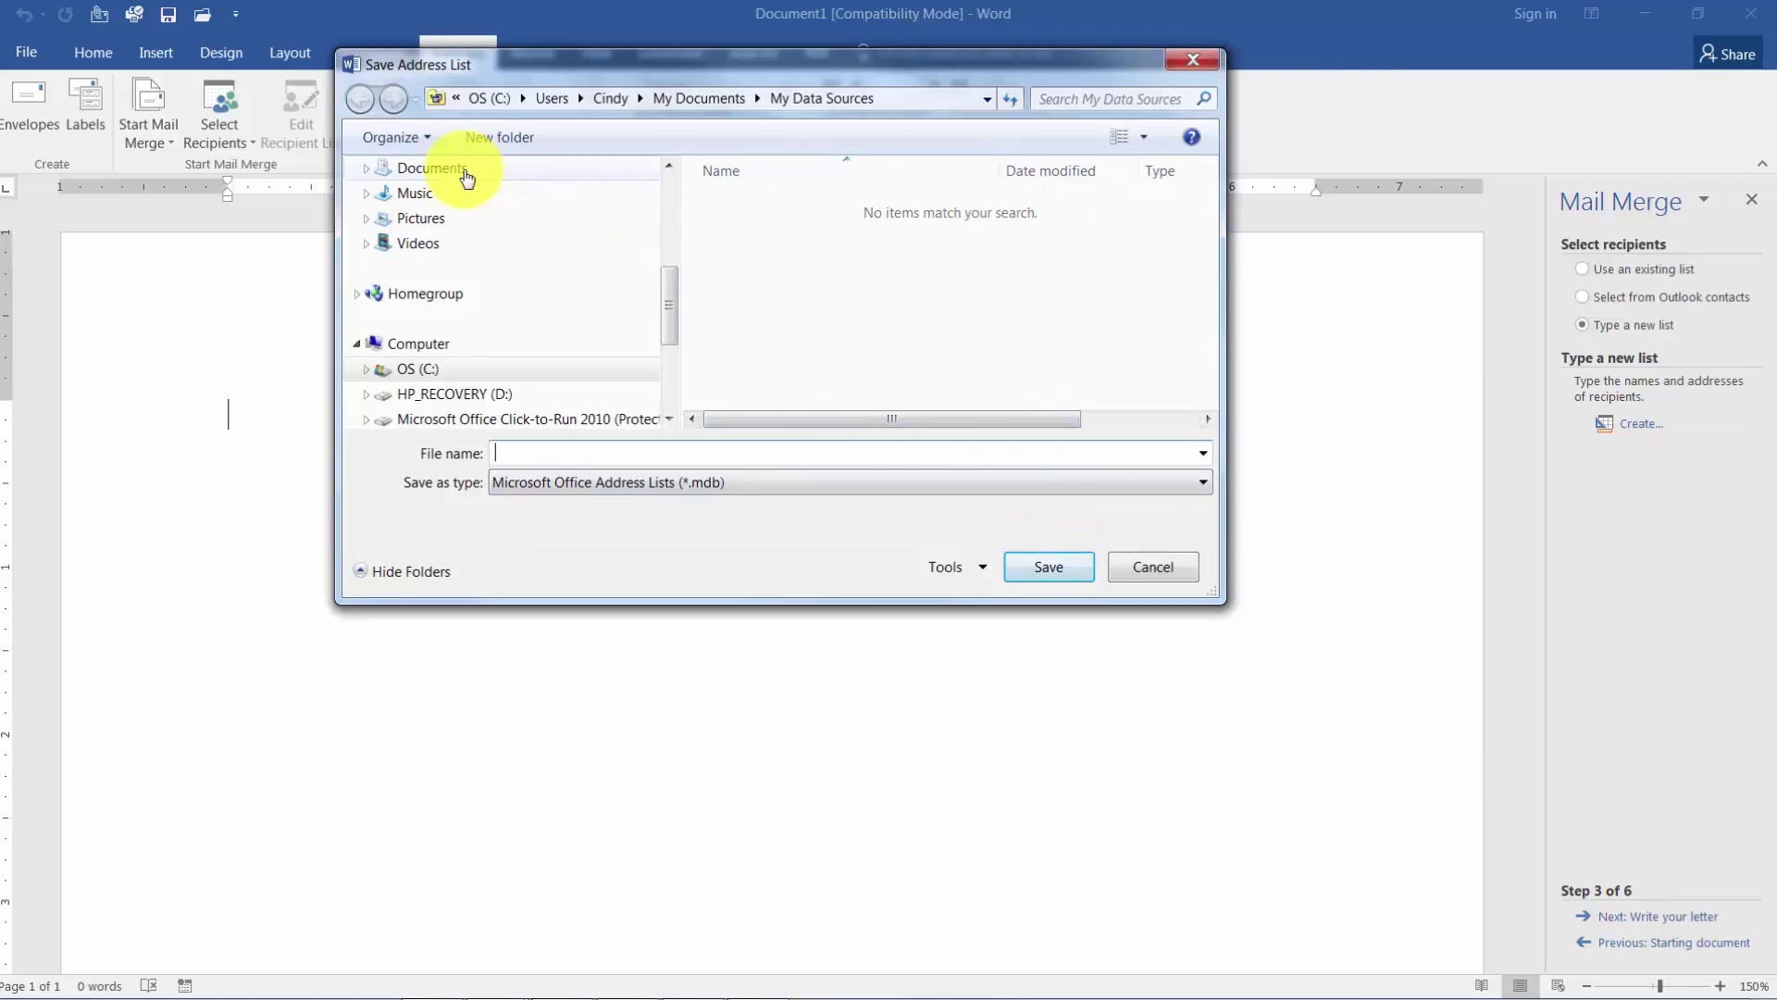
{"action": "left_click", "coordinate": [431, 168]}
{"action": "left_click", "coordinate": [544, 453]}
{"action": "type", "text": "M"}
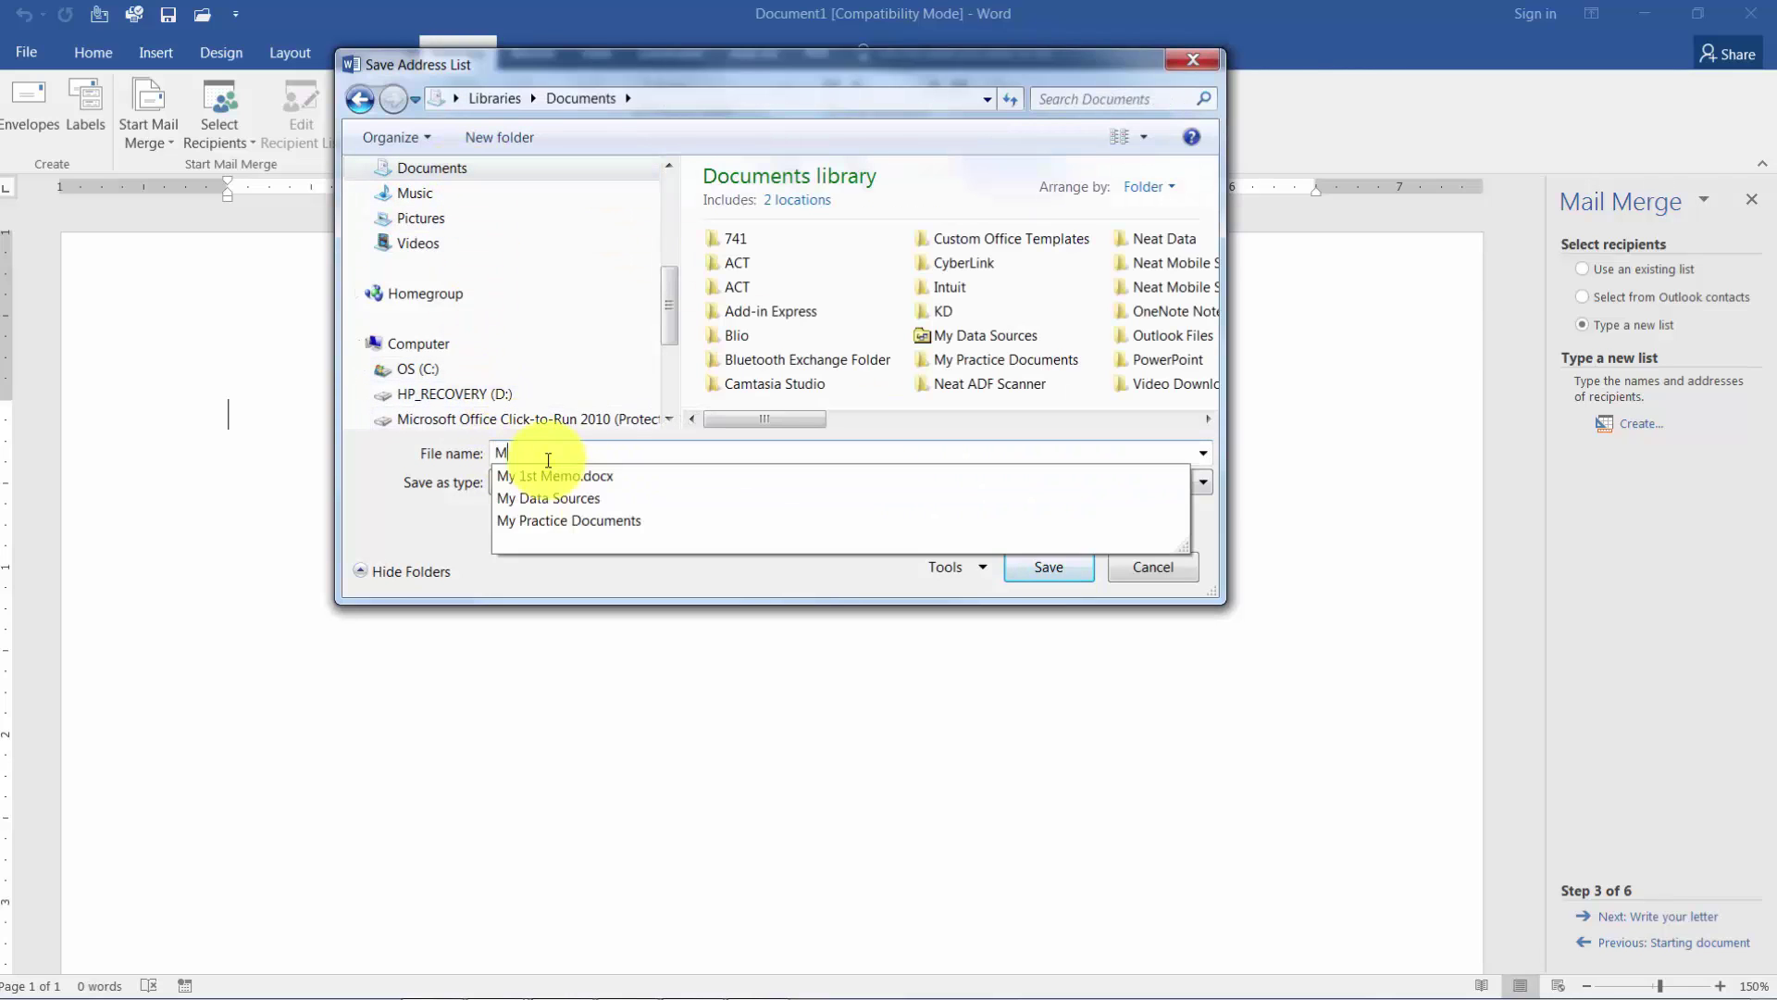
{"action": "type", "text": "y Dayt"}
{"action": "key", "text": "BackSpace"}
{"action": "key", "text": "BackSpace"}
{"action": "type", "text": "ta"}
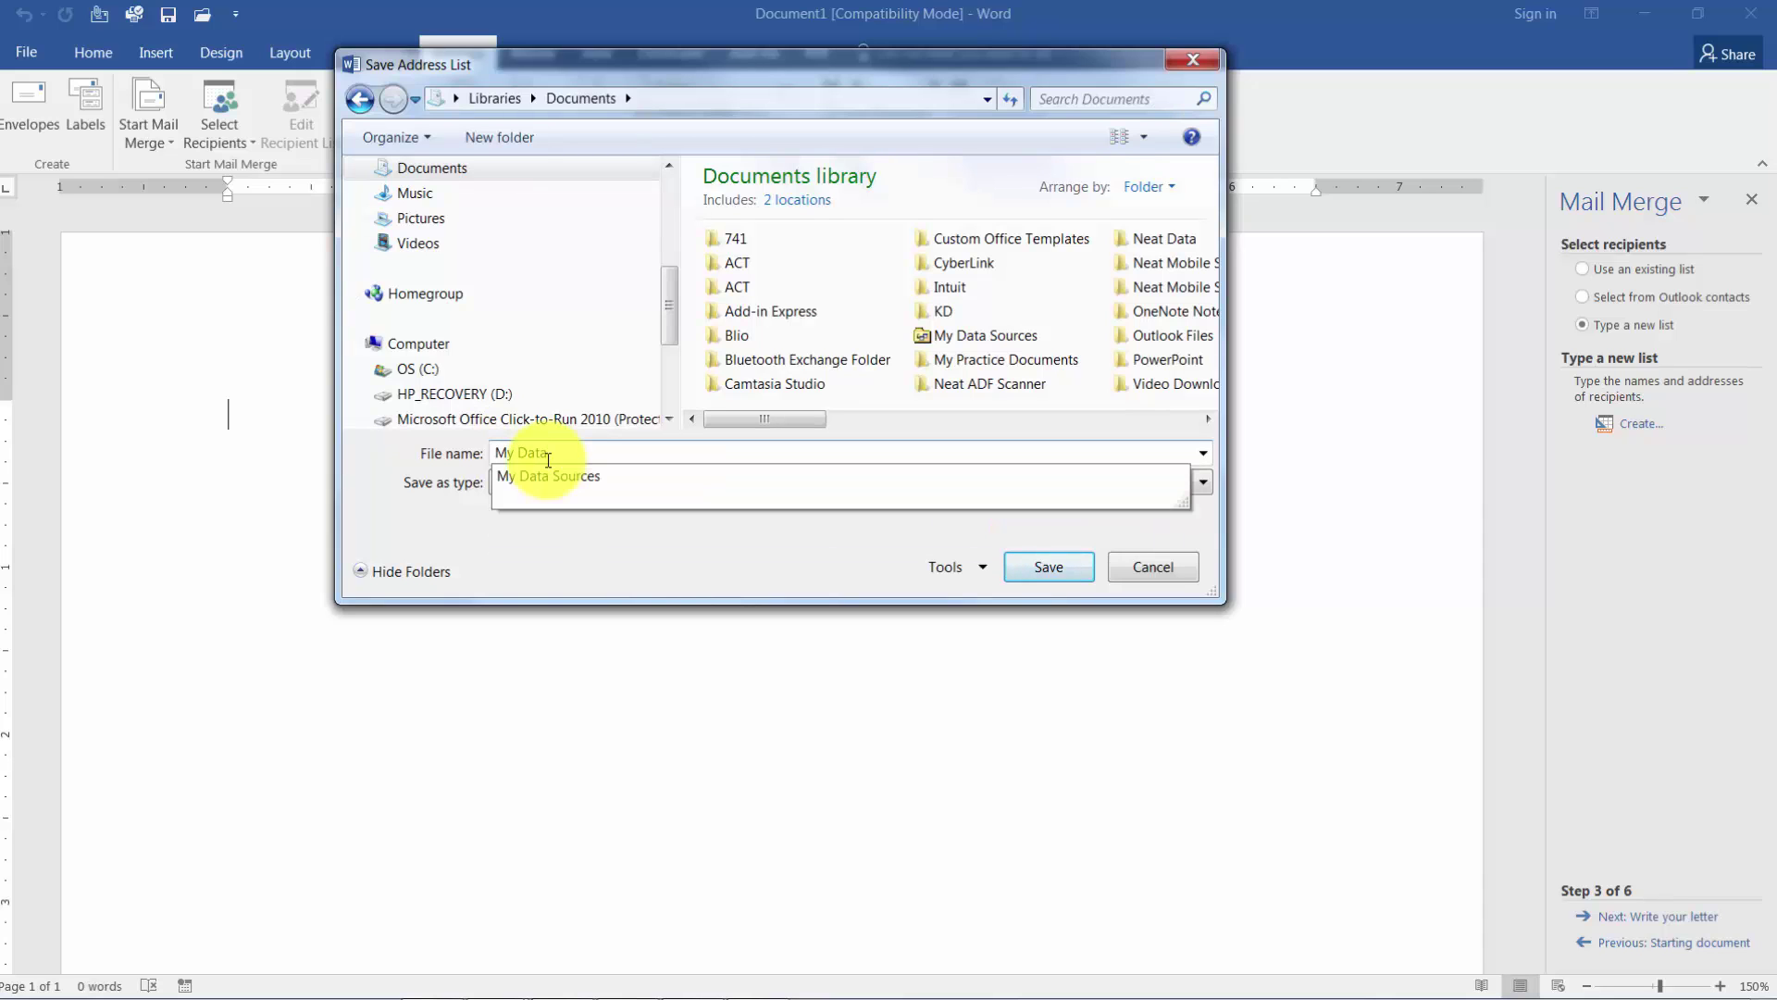
{"action": "key", "text": "Return"}
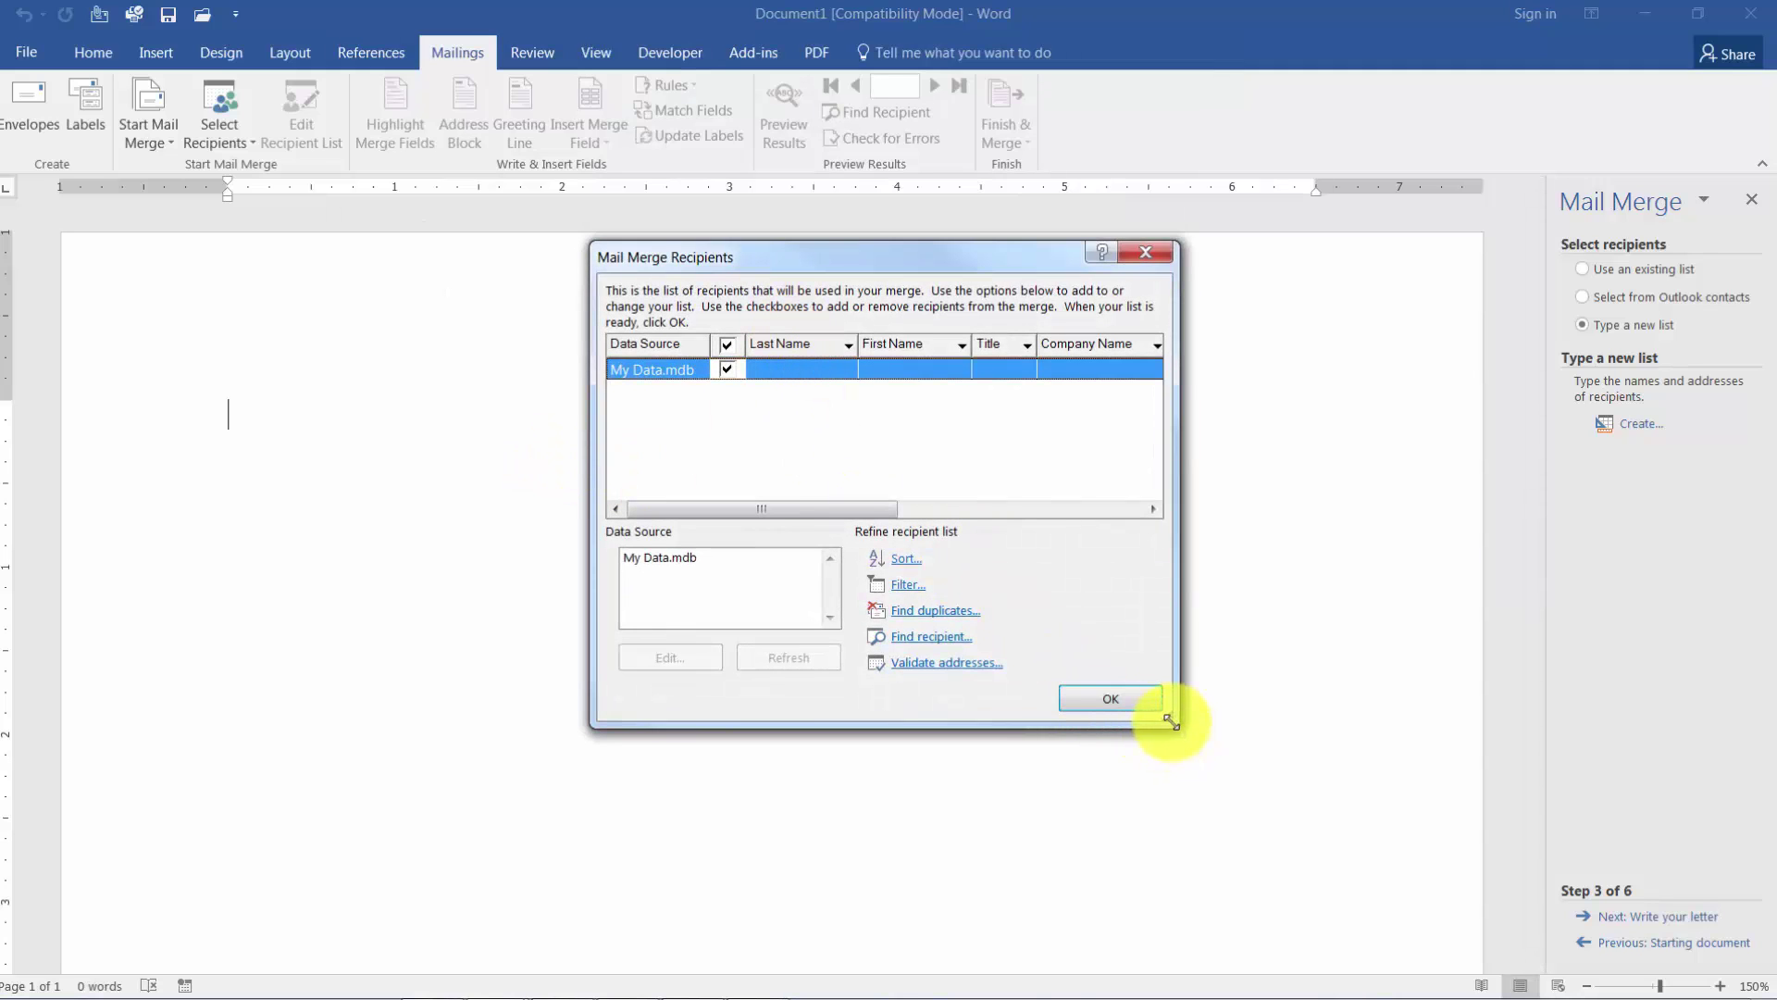
Enlarge the Mail Merge Recipients window and open My Data.mdb for editing.
{"action": "left_click_drag", "start_coordinate": [1176, 719], "coordinate": [1377, 860]}
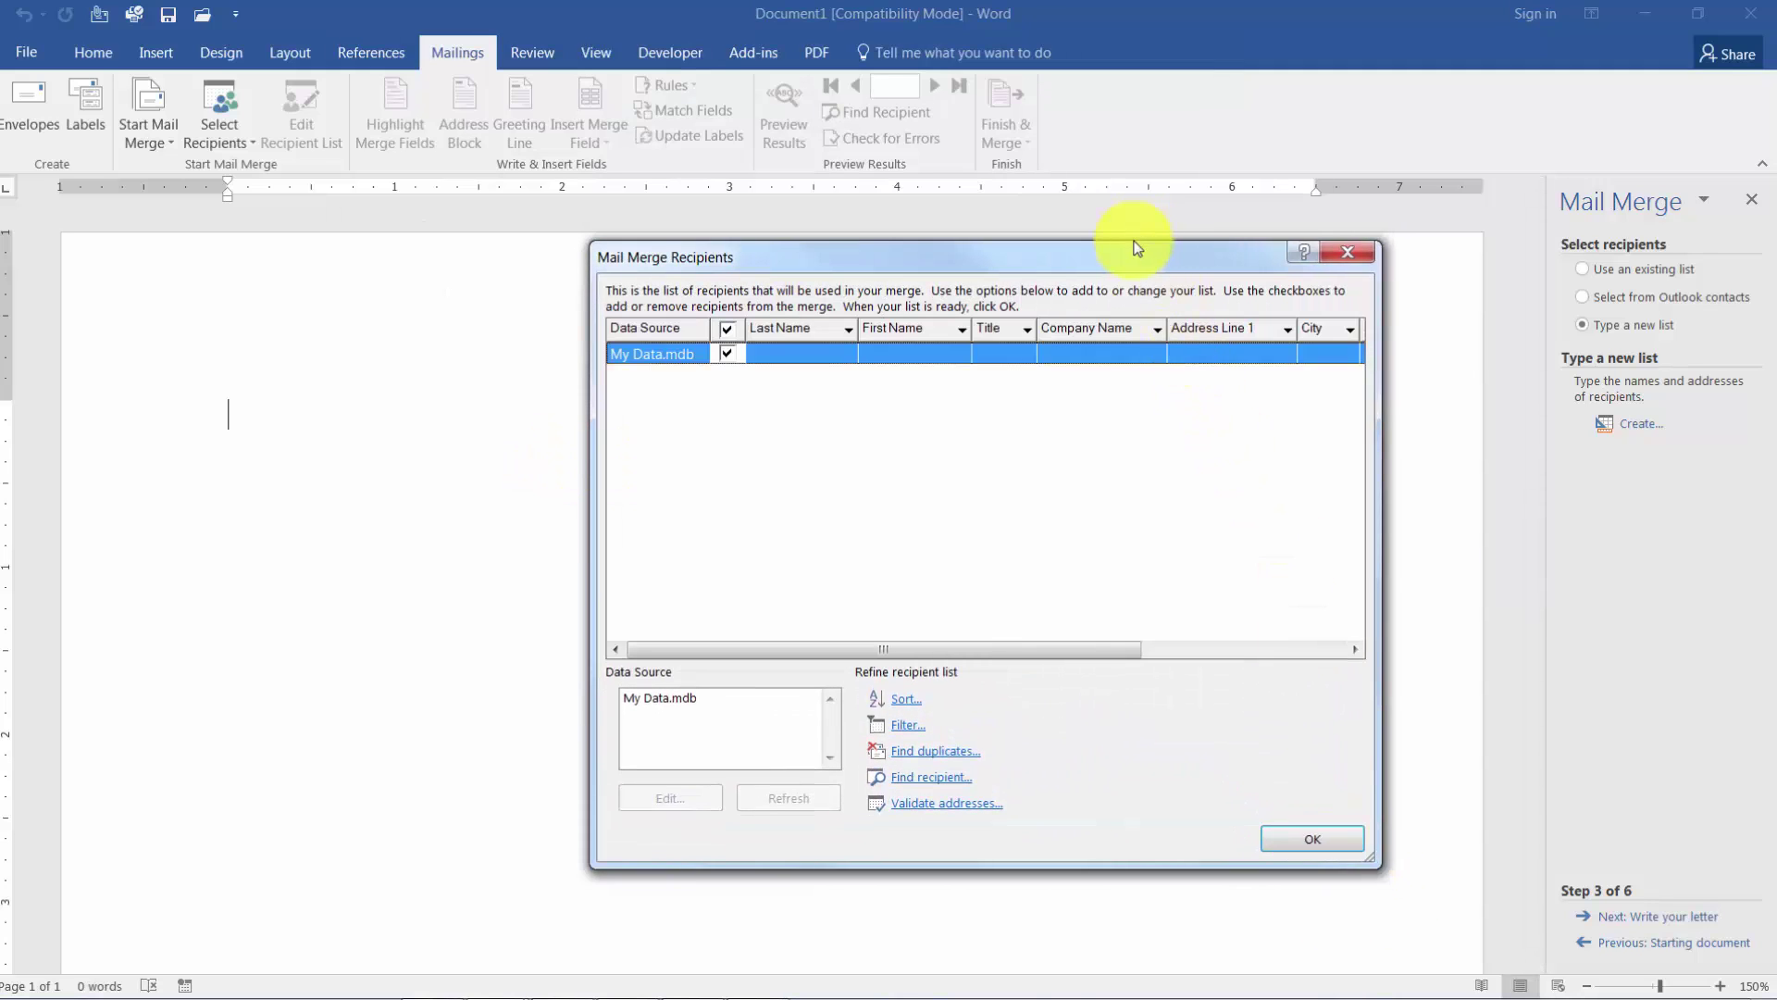
{"action": "left_click_drag", "start_coordinate": [1130, 246], "coordinate": [993, 245]}
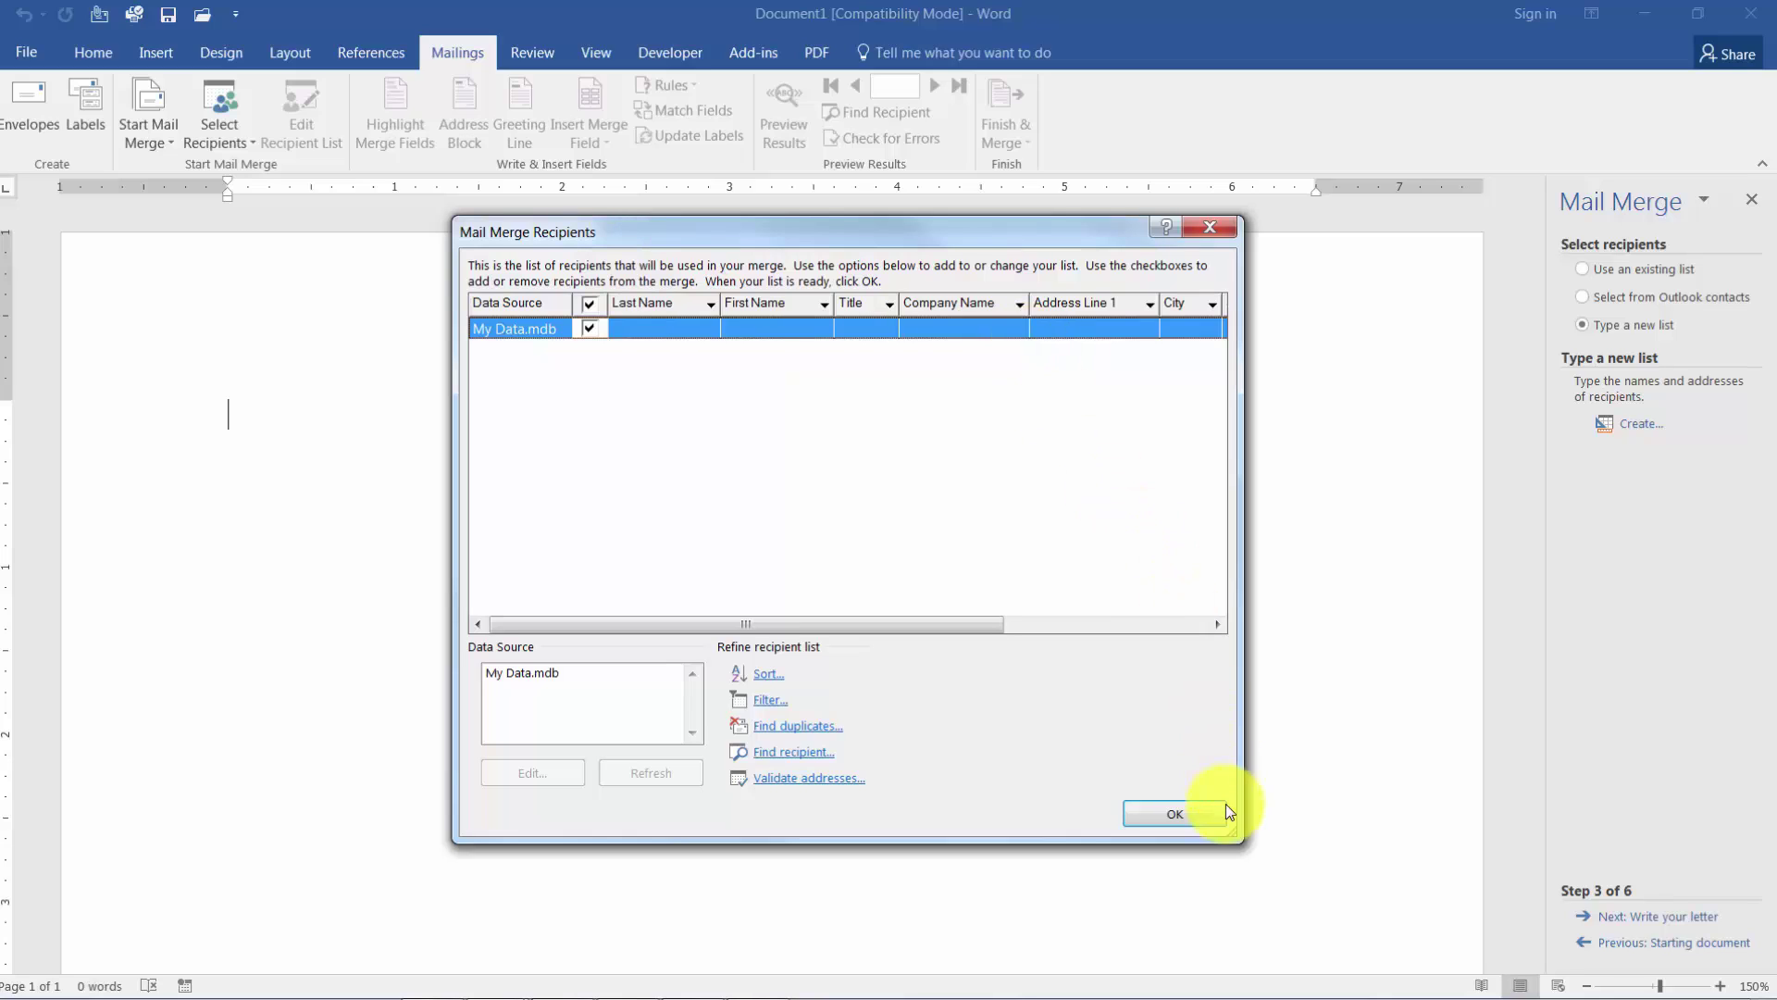
{"action": "left_click_drag", "start_coordinate": [1242, 824], "coordinate": [1608, 935]}
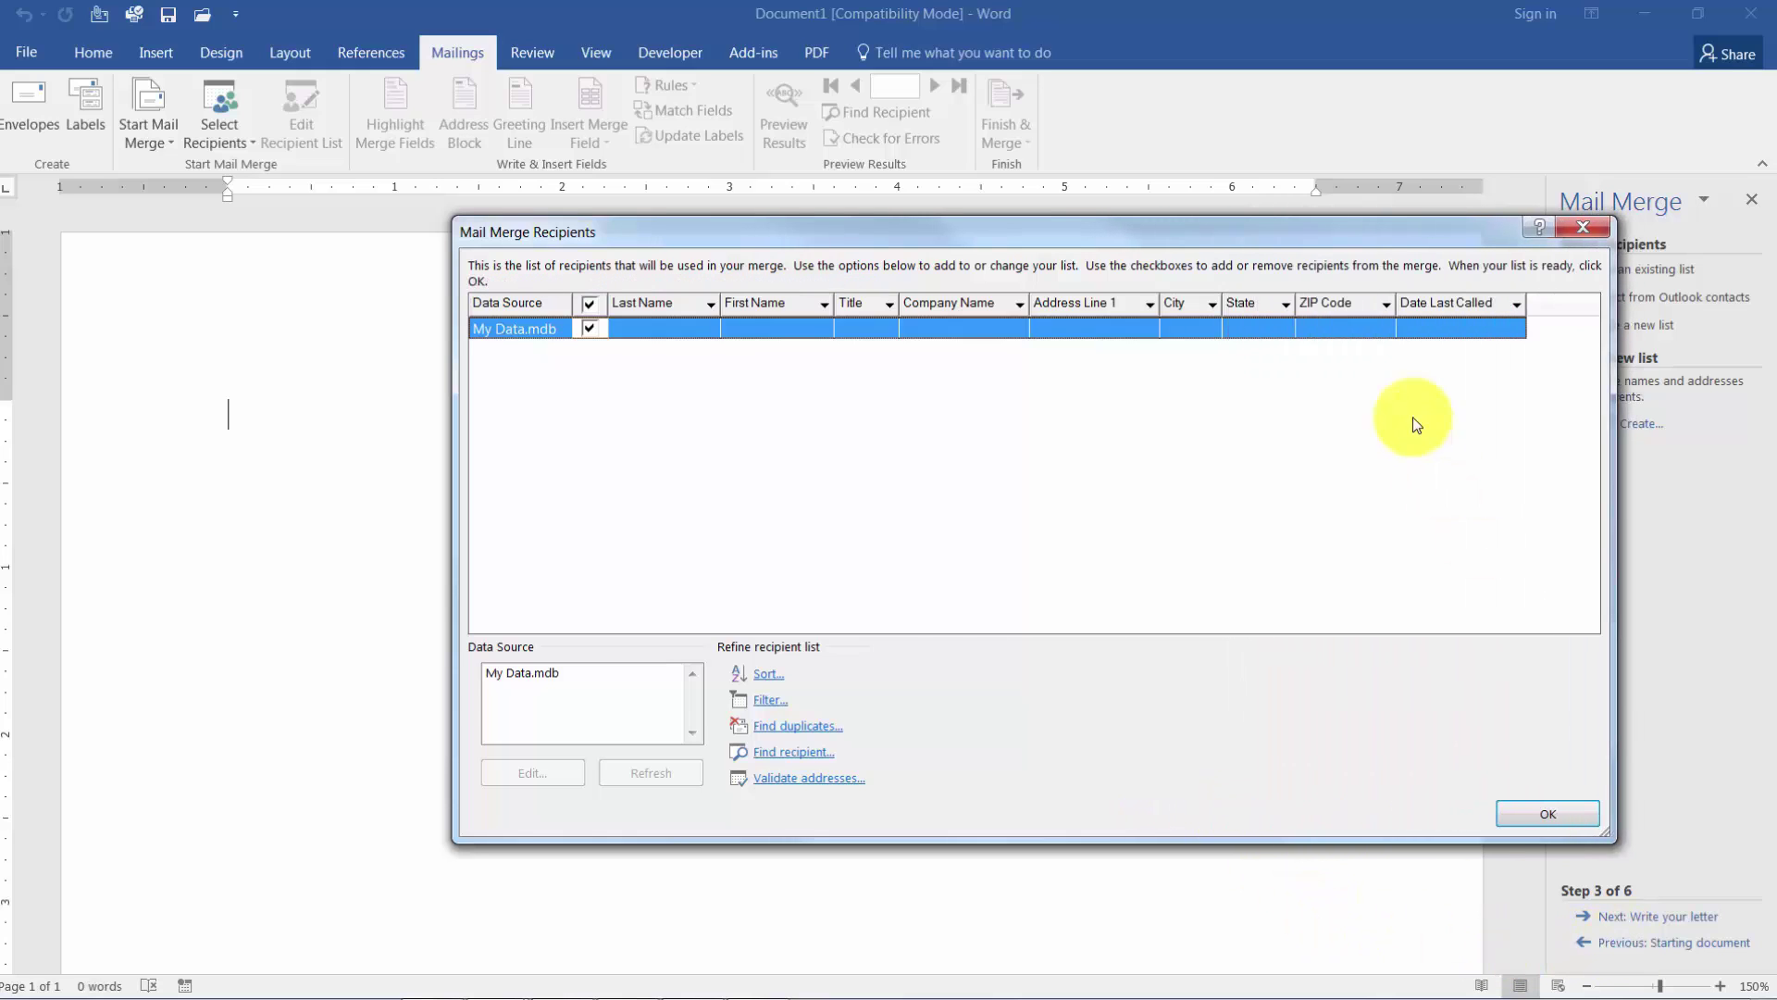
{"action": "left_click_drag", "start_coordinate": [1249, 212], "coordinate": [1074, 159]}
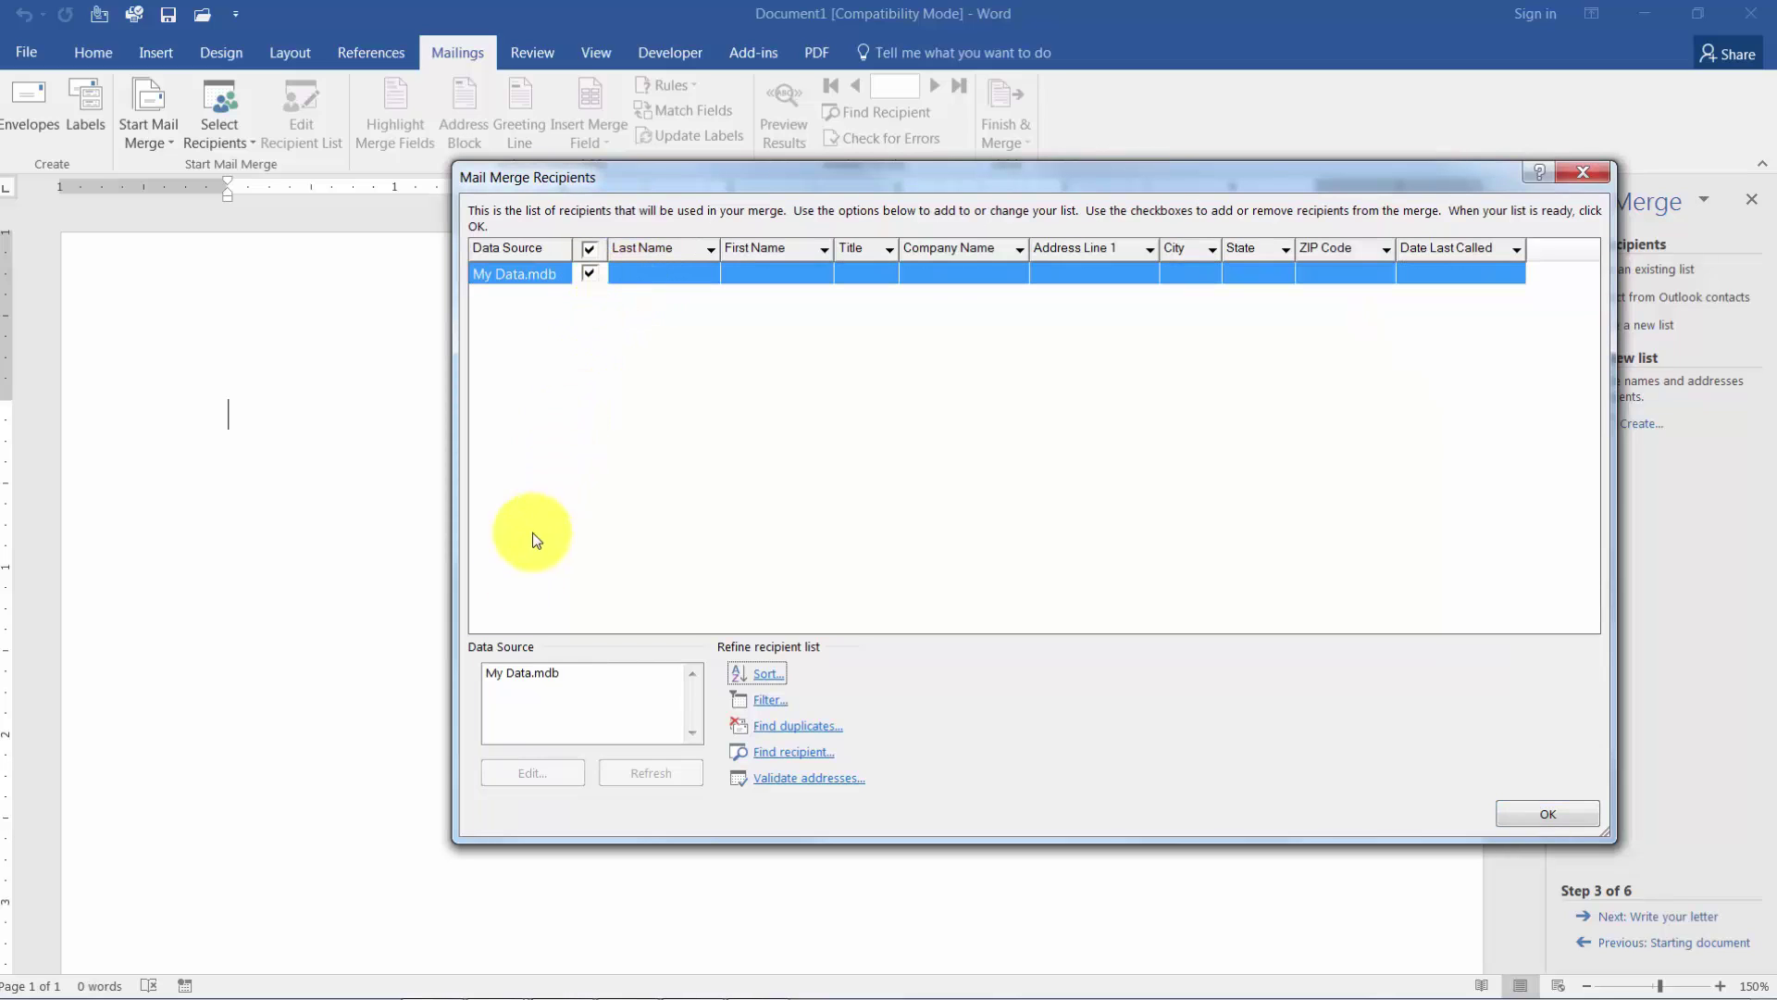
{"action": "left_click", "coordinate": [539, 683]}
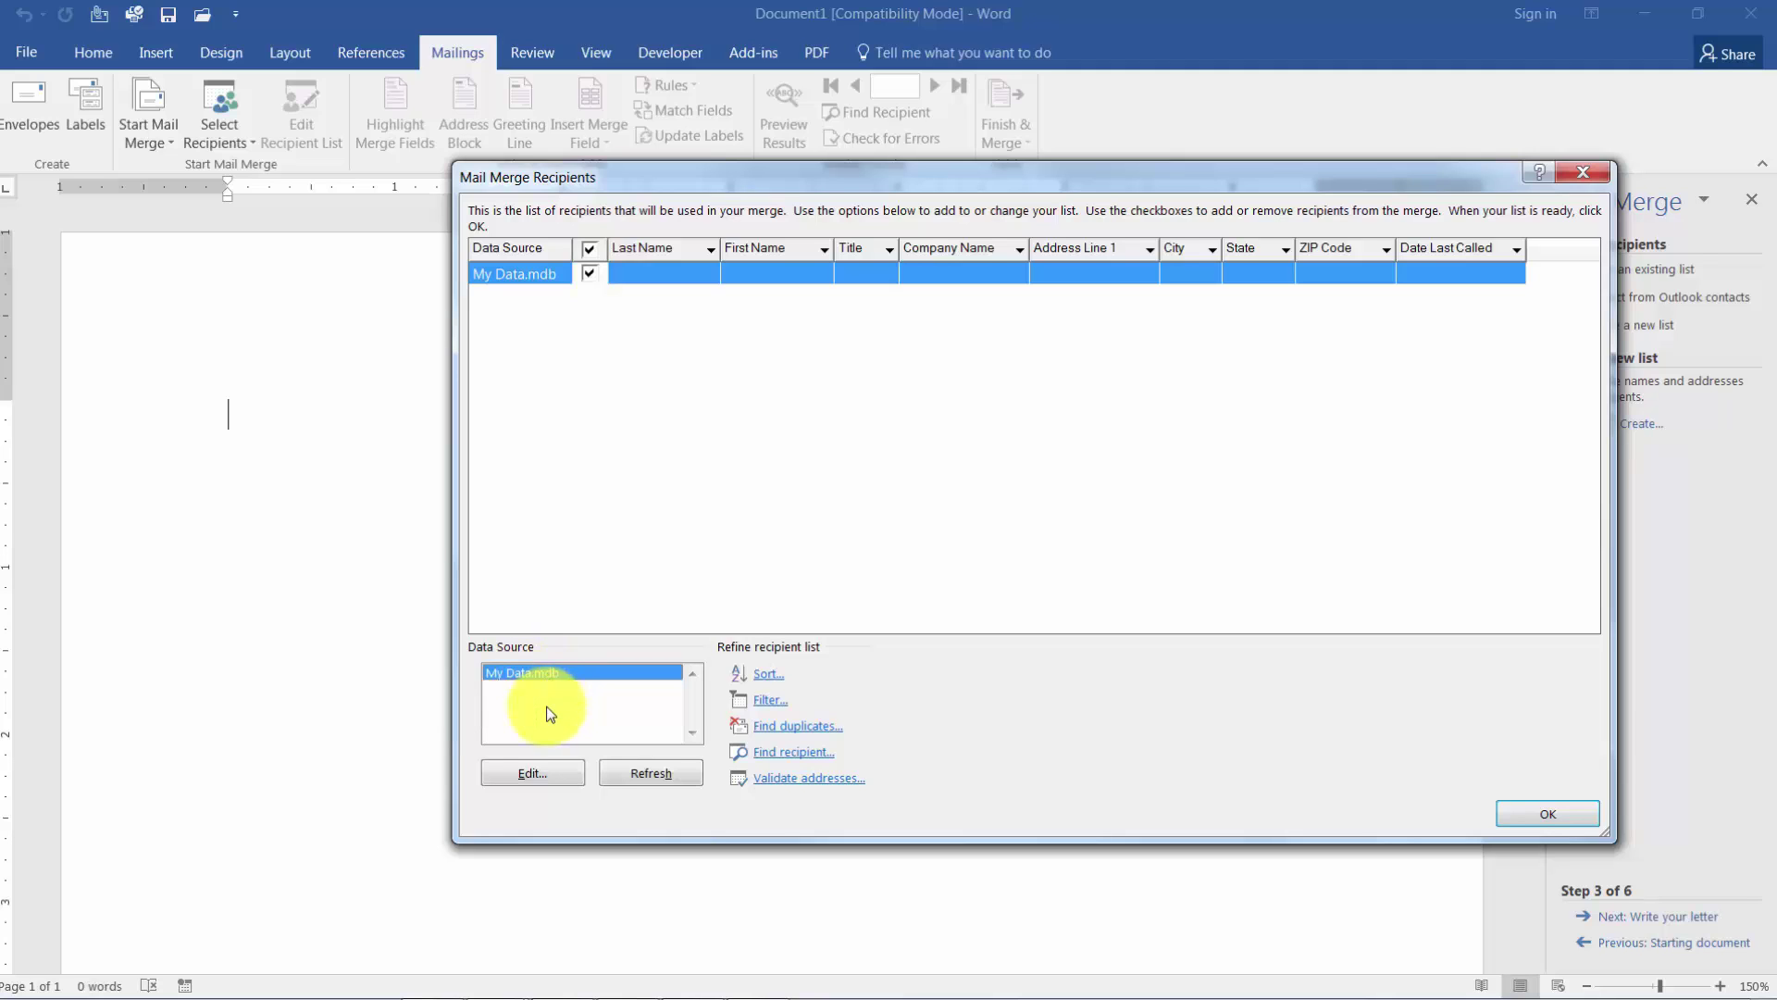
{"action": "left_click", "coordinate": [563, 782]}
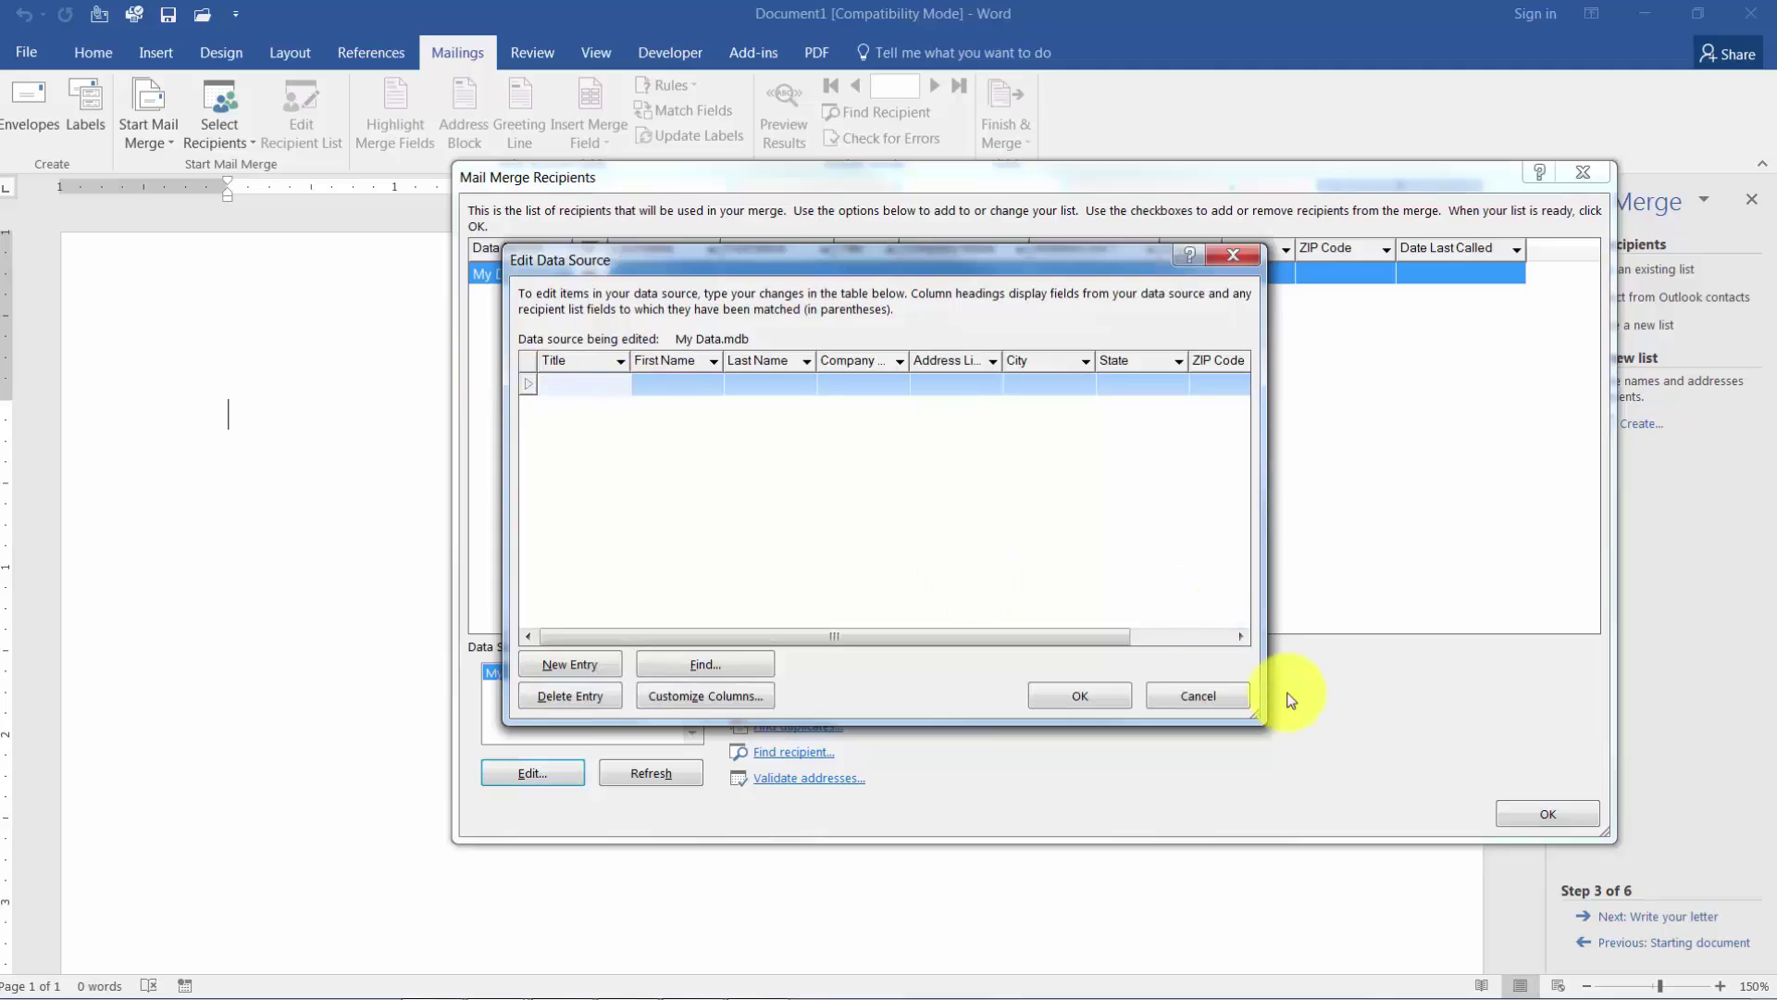
Enter the first recipient's title Mr. and first and last name, leaving Company blank.
{"action": "left_click_drag", "start_coordinate": [1253, 713], "coordinate": [1555, 944]}
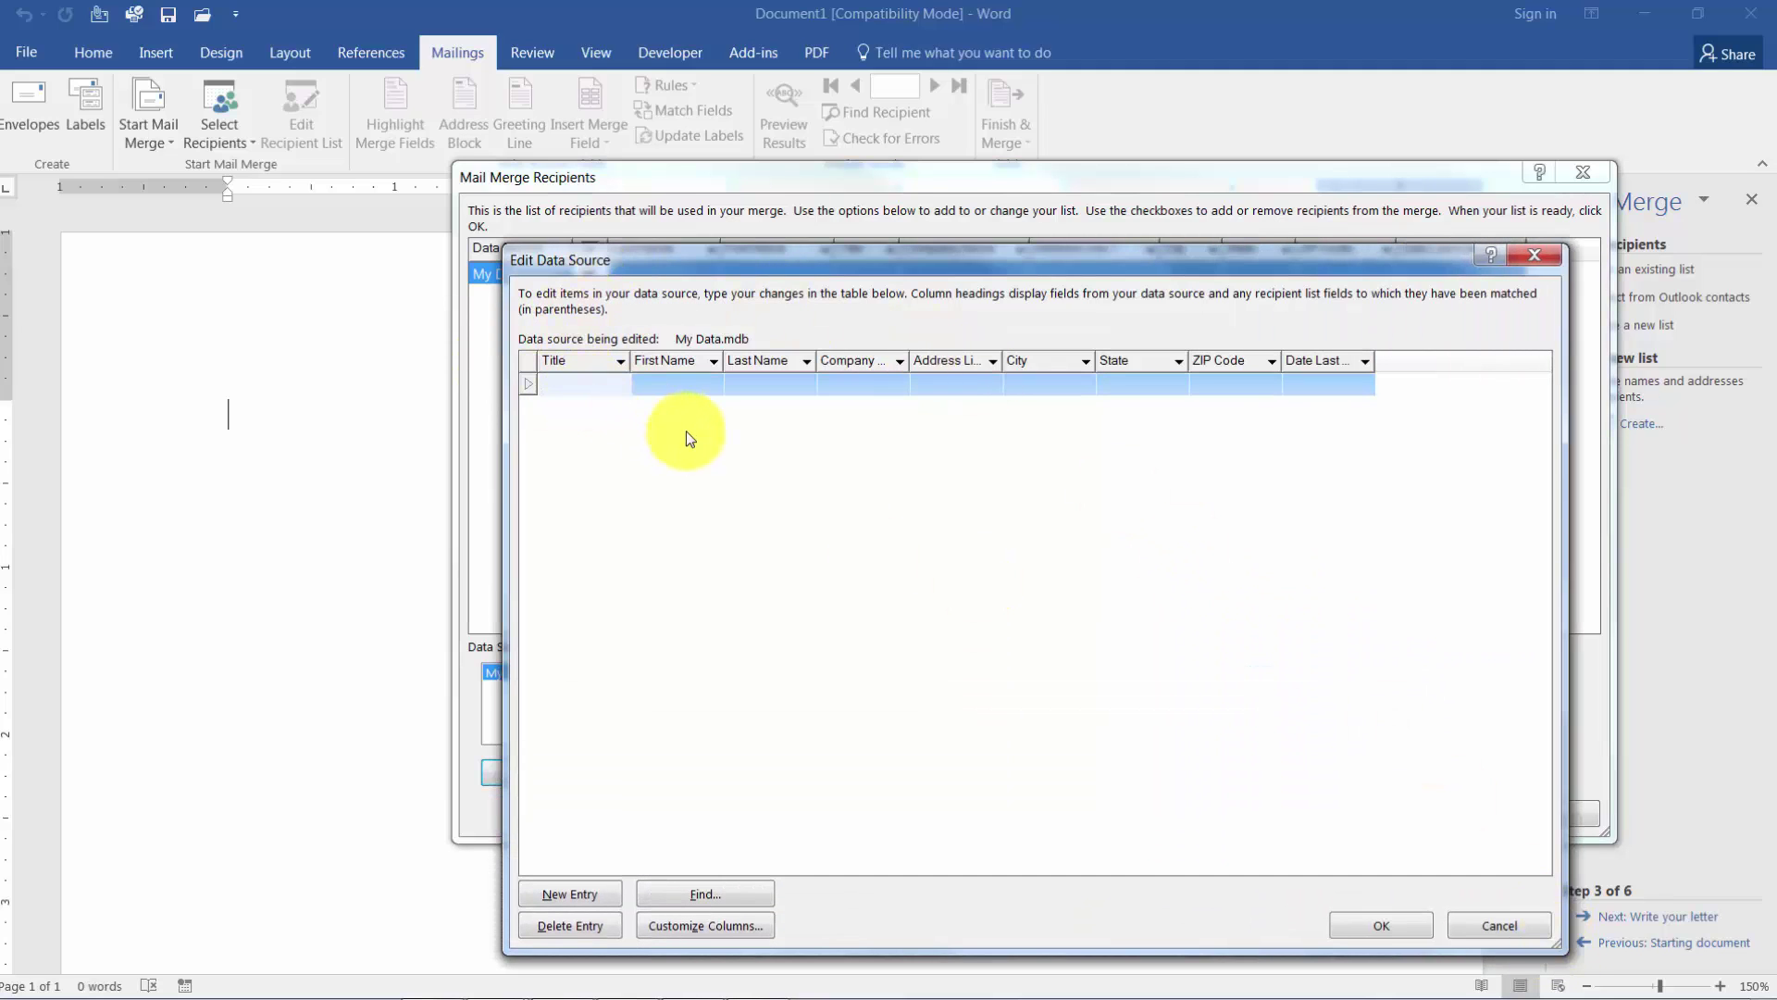
{"action": "type", "text": "Mr."}
{"action": "key", "text": "Tab"}
{"action": "key", "text": "Tab"}
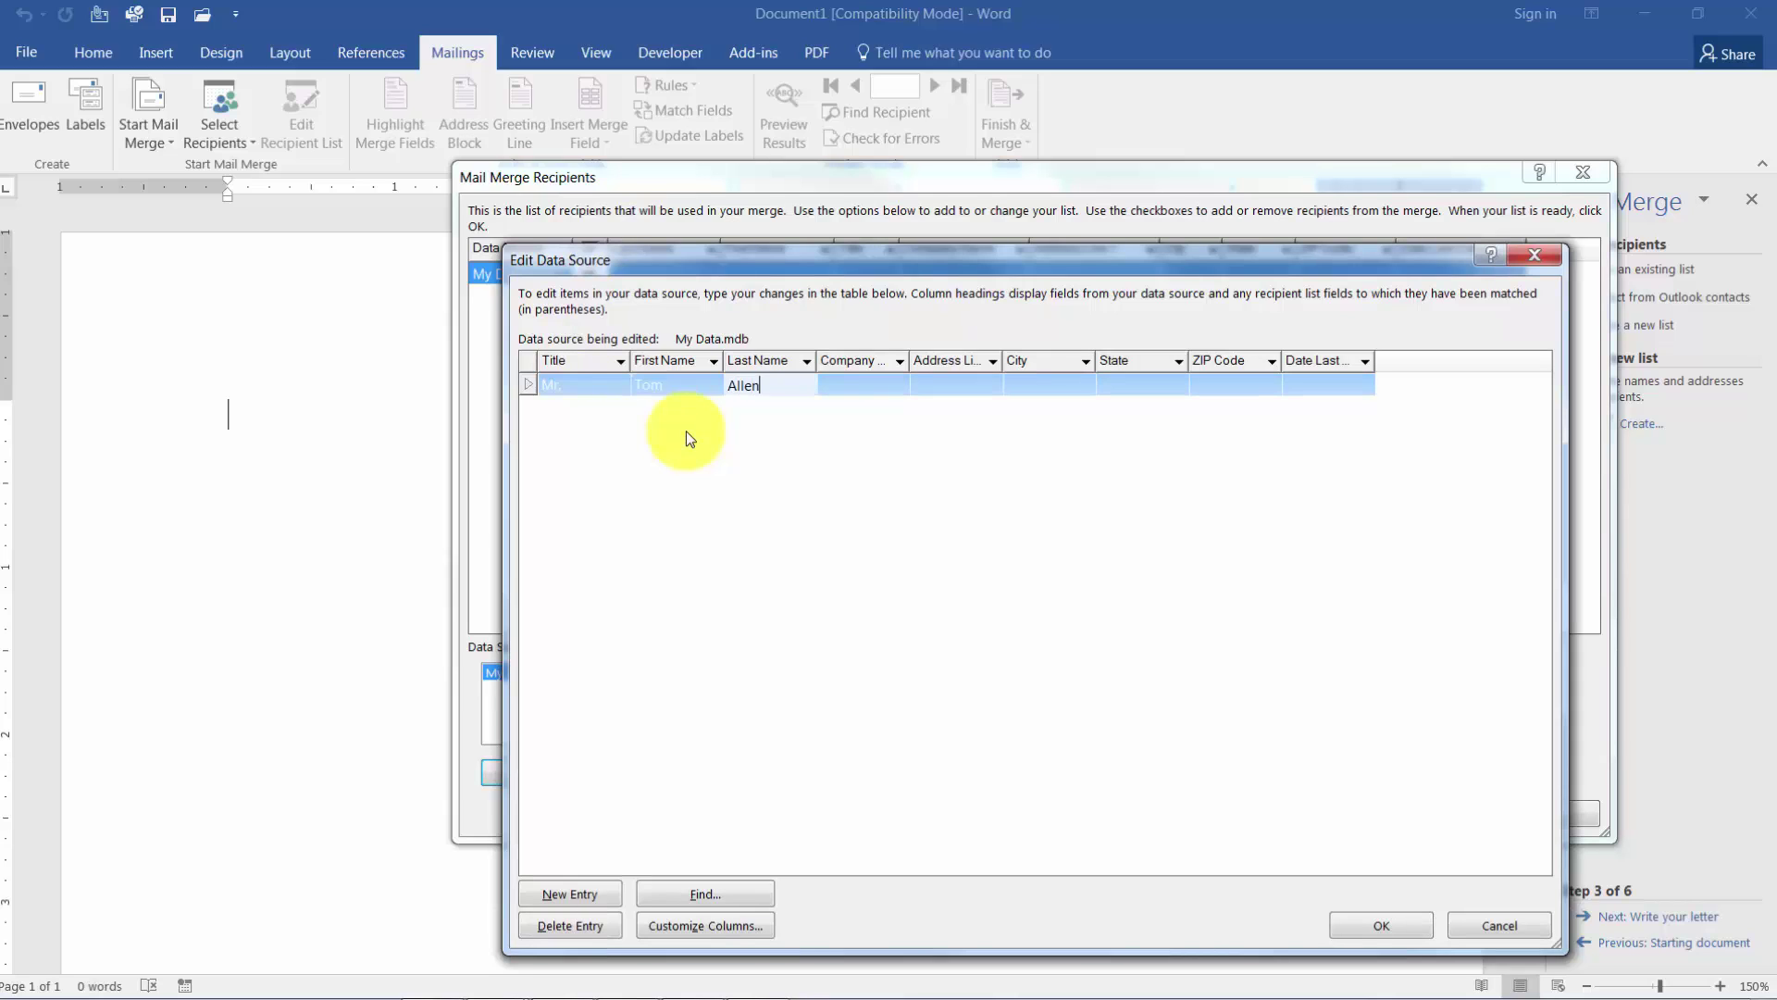
{"action": "key", "text": "Tab"}
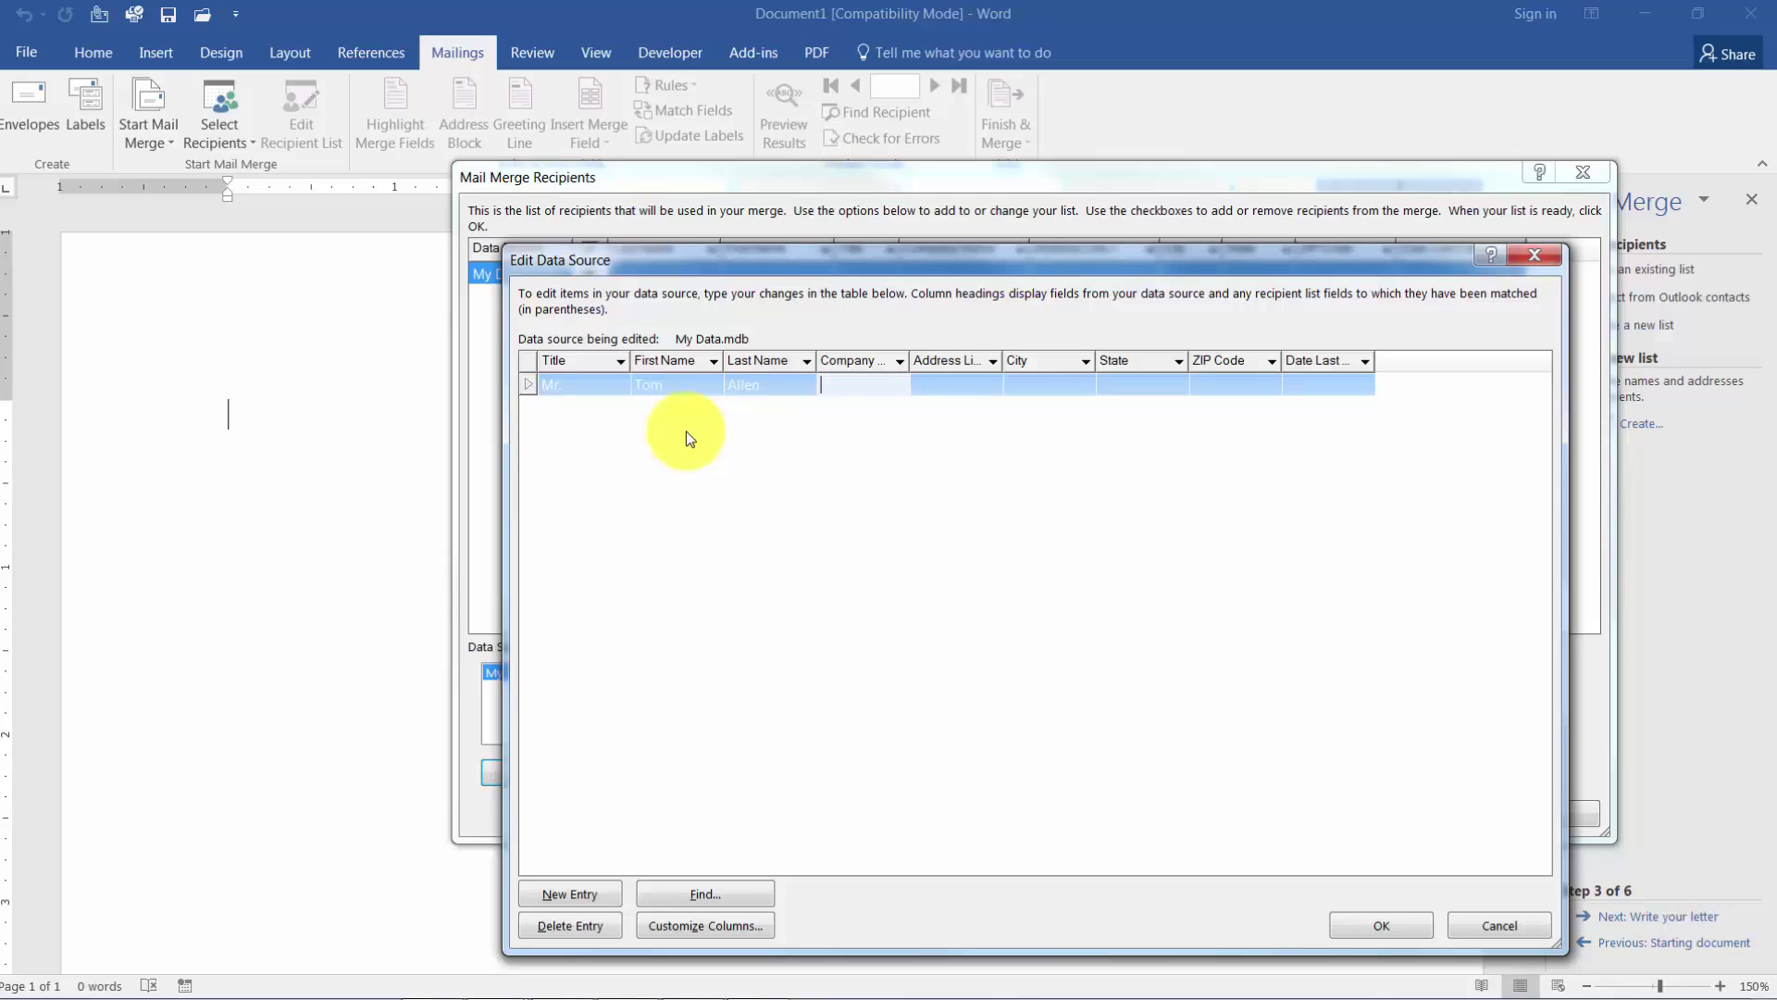
{"action": "key", "text": "Tab"}
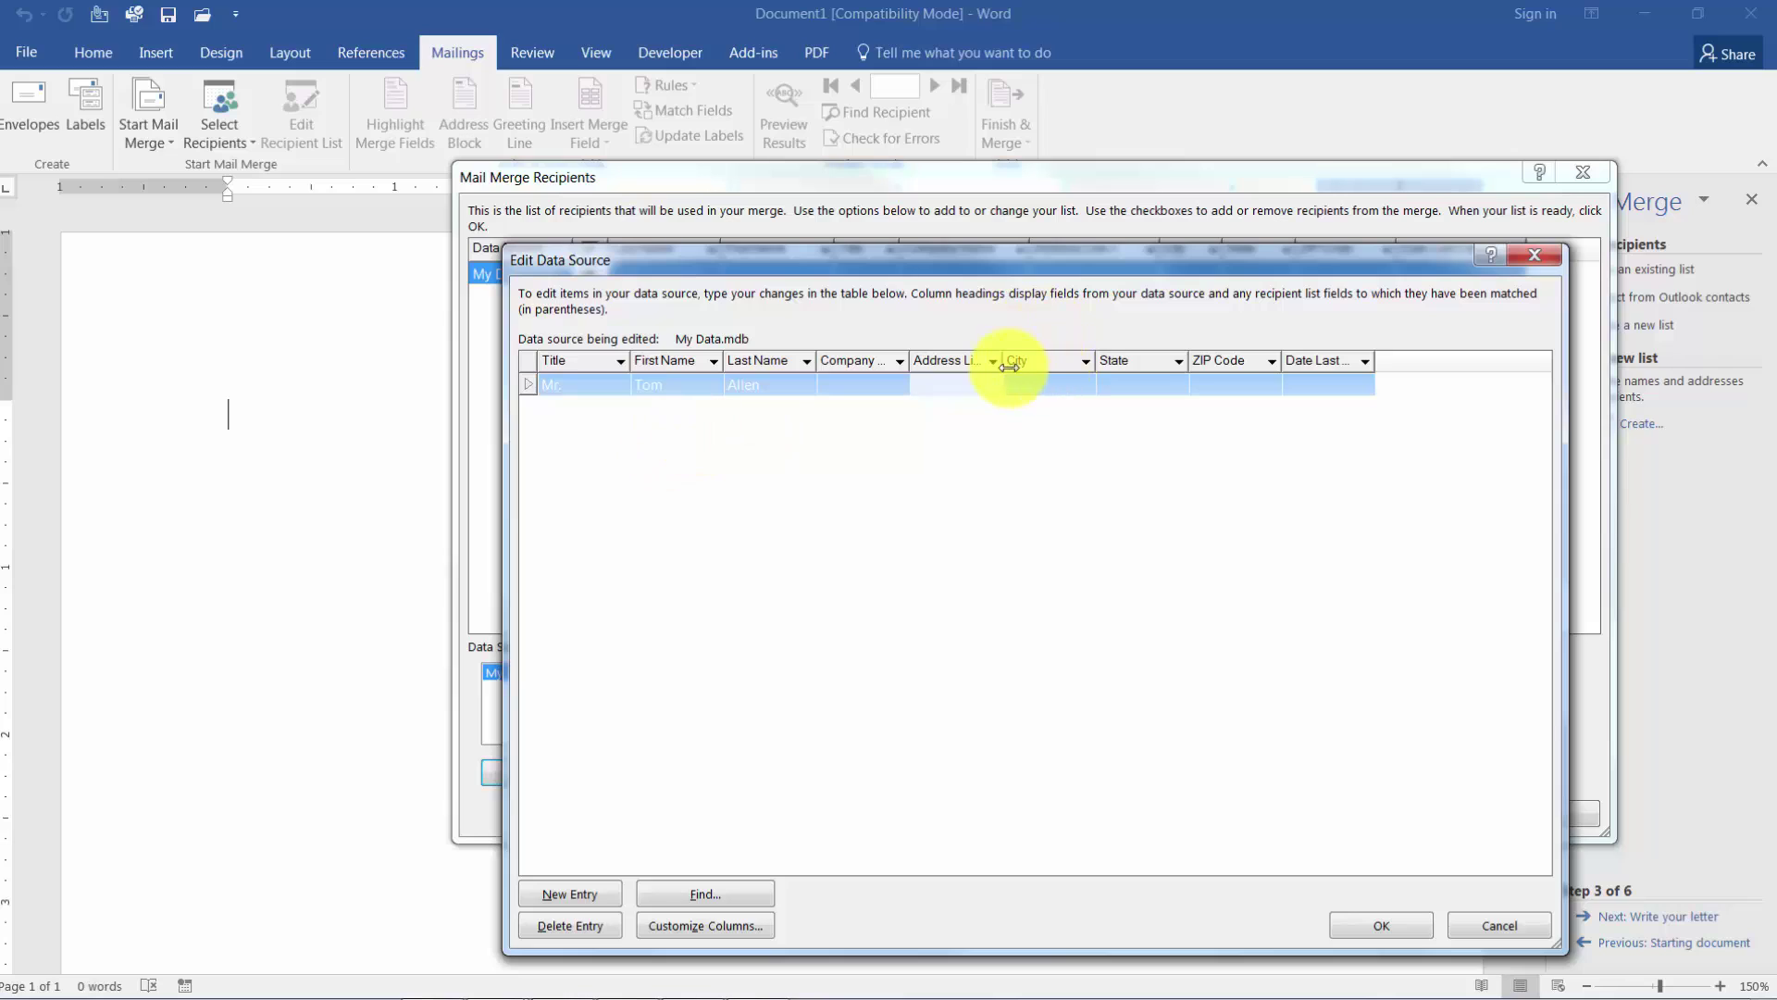
Fill in the first recipient's street address, city, state, ZIP and last-called date May 13, 2015.
{"action": "left_click_drag", "start_coordinate": [1020, 363], "coordinate": [1129, 368]}
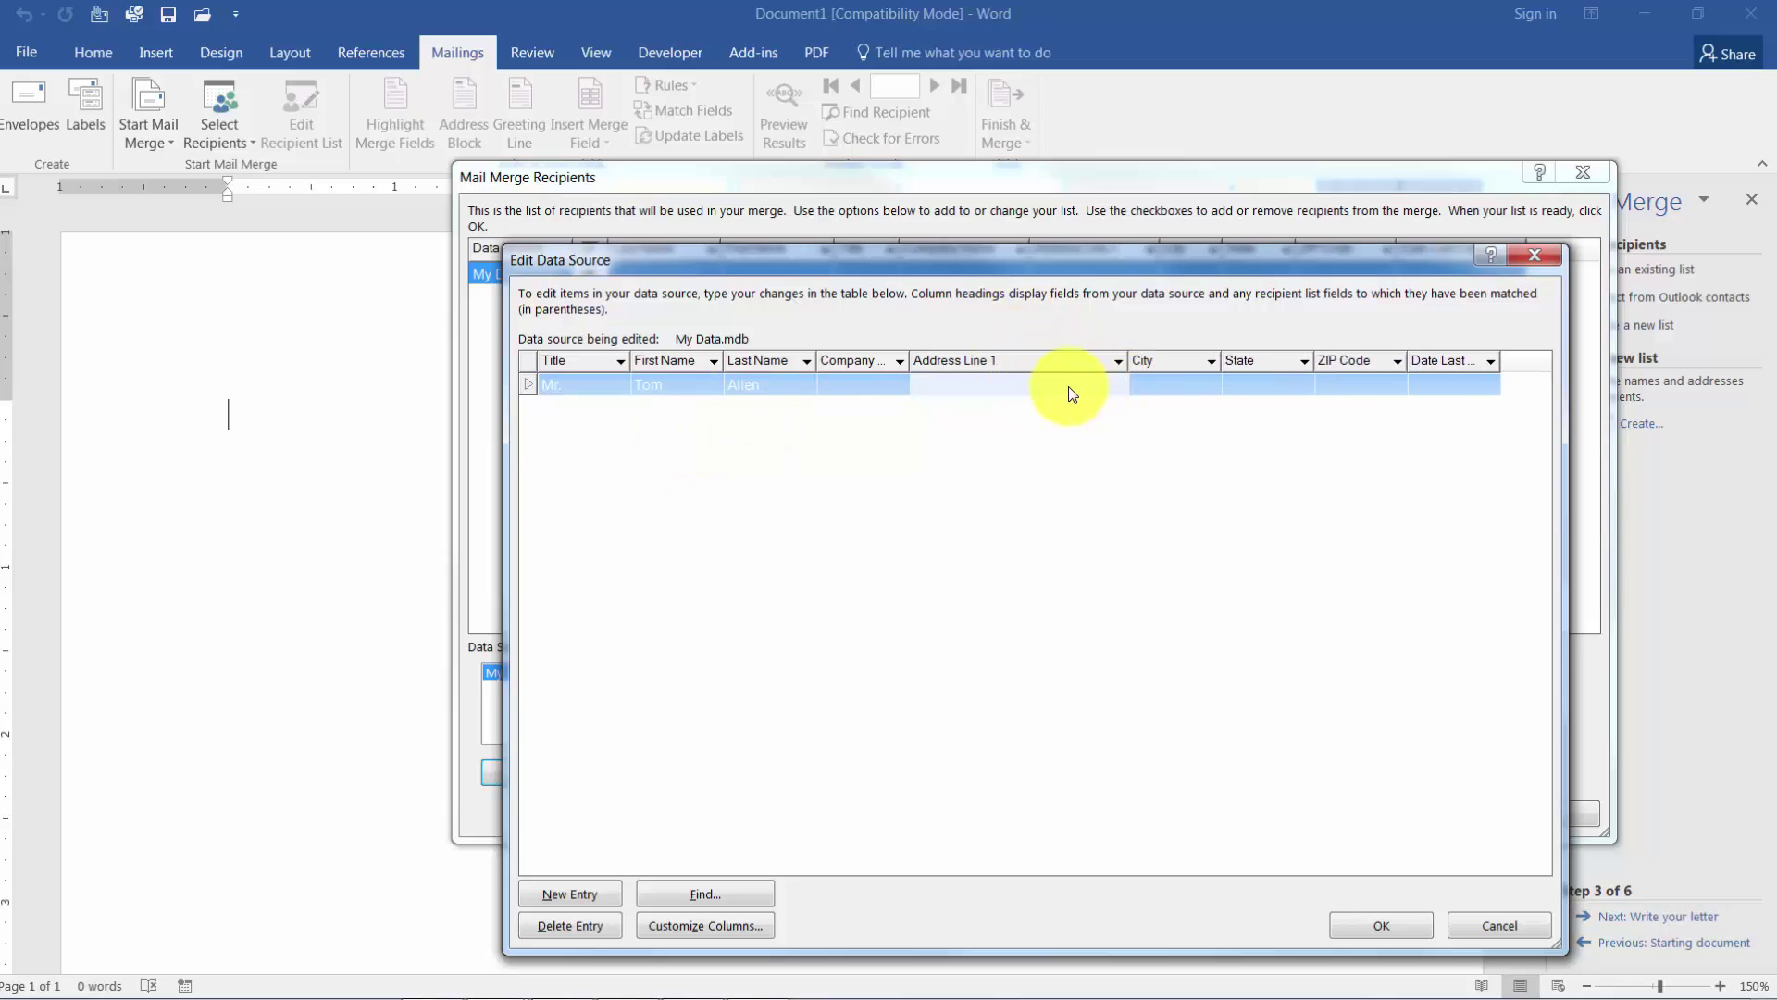
{"action": "type", "text": "PO Box 123"}
{"action": "key", "text": "Tab"}
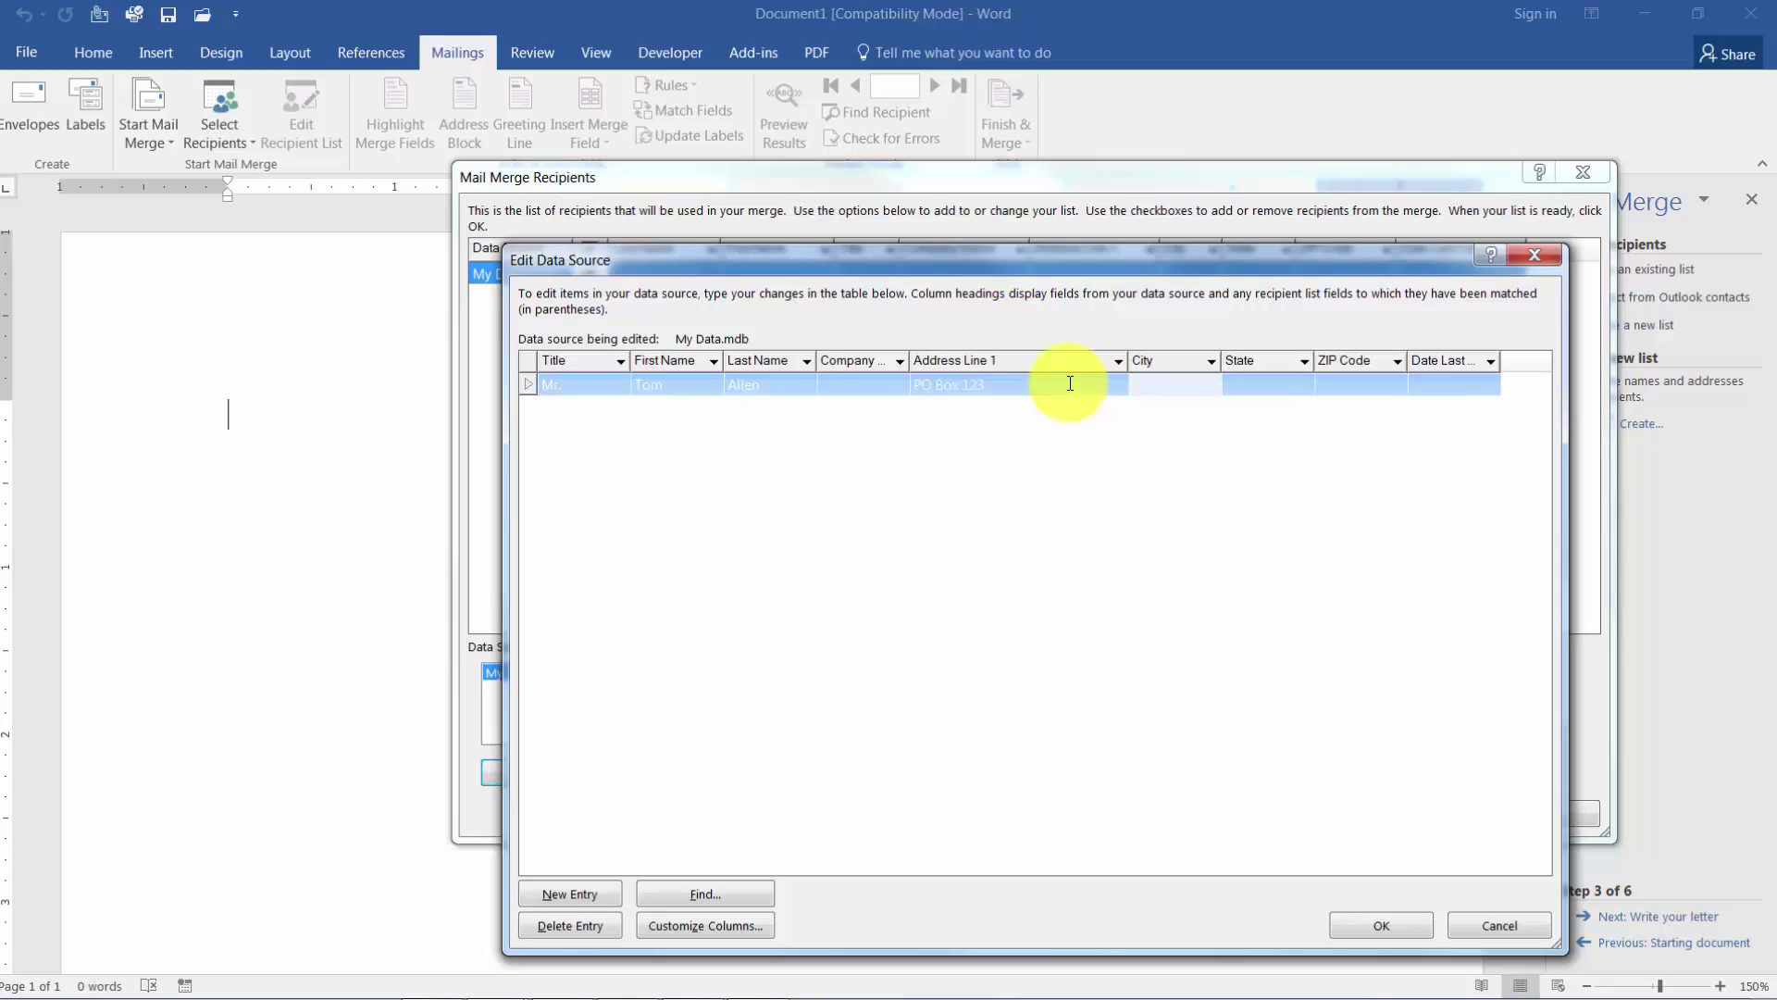
{"action": "type", "text": "Charlotte"}
{"action": "key", "text": "Tab"}
{"action": "type", "text": "NC"}
{"action": "key", "text": "Tab"}
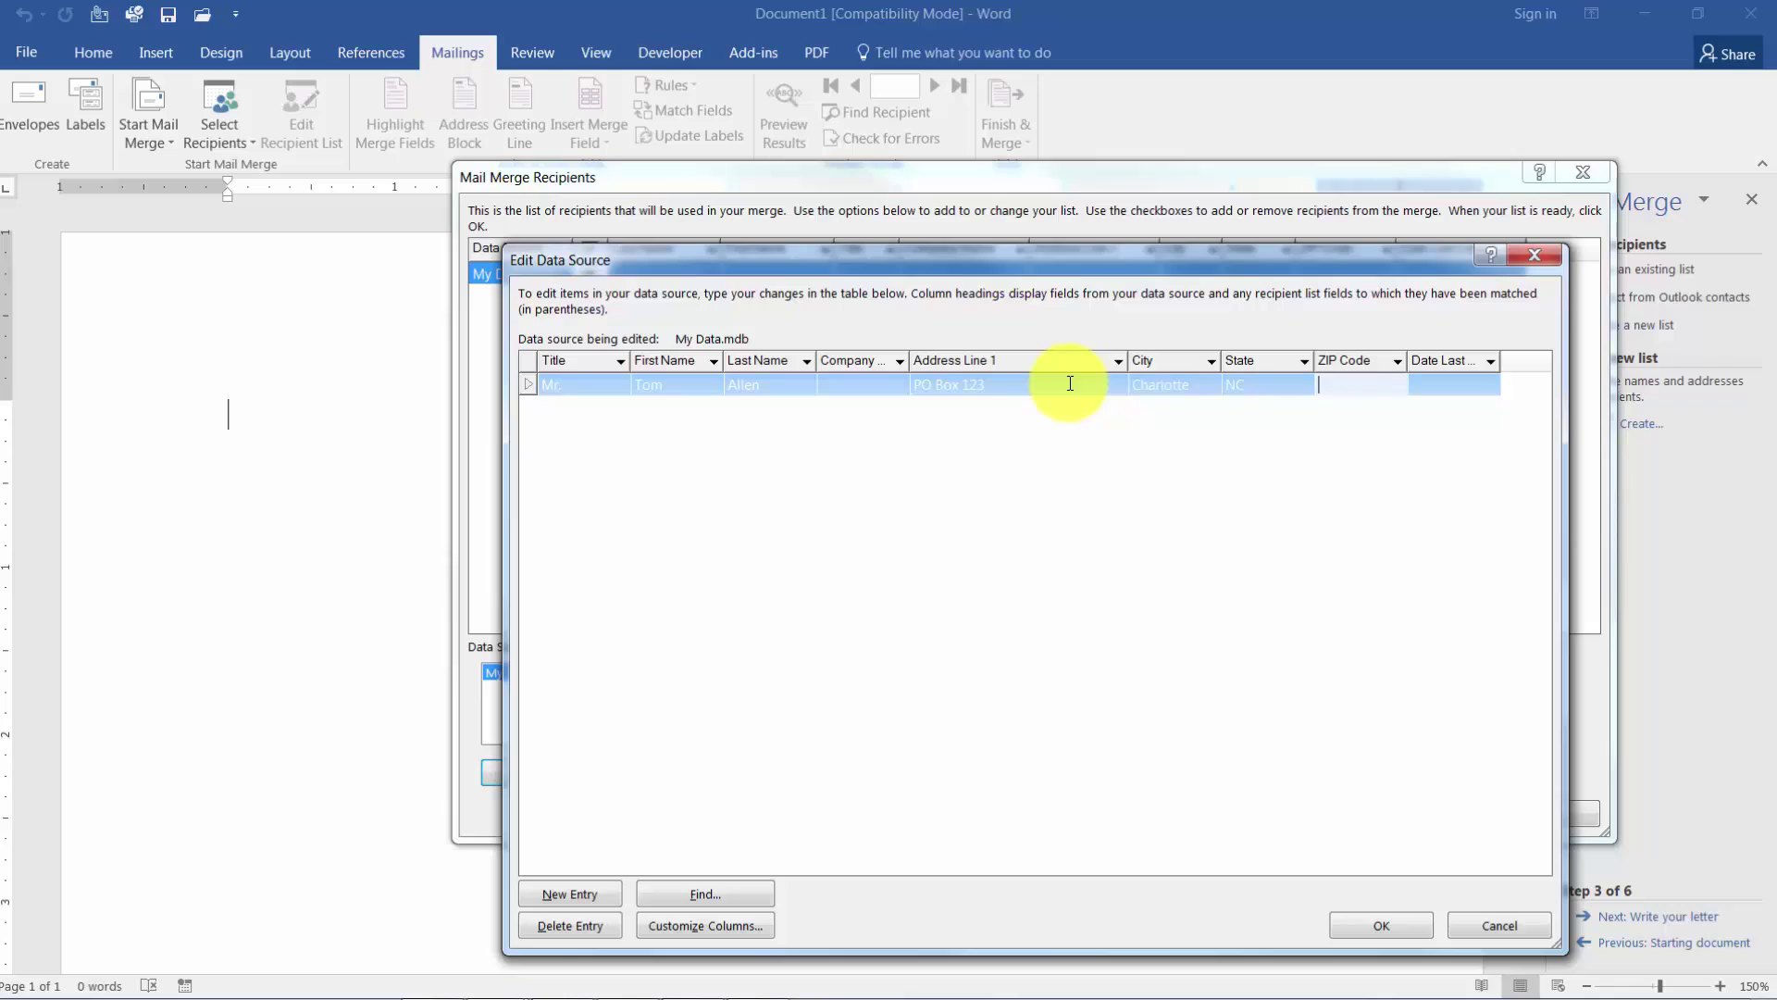
{"action": "type", "text": "29589"}
{"action": "key", "text": "Tab"}
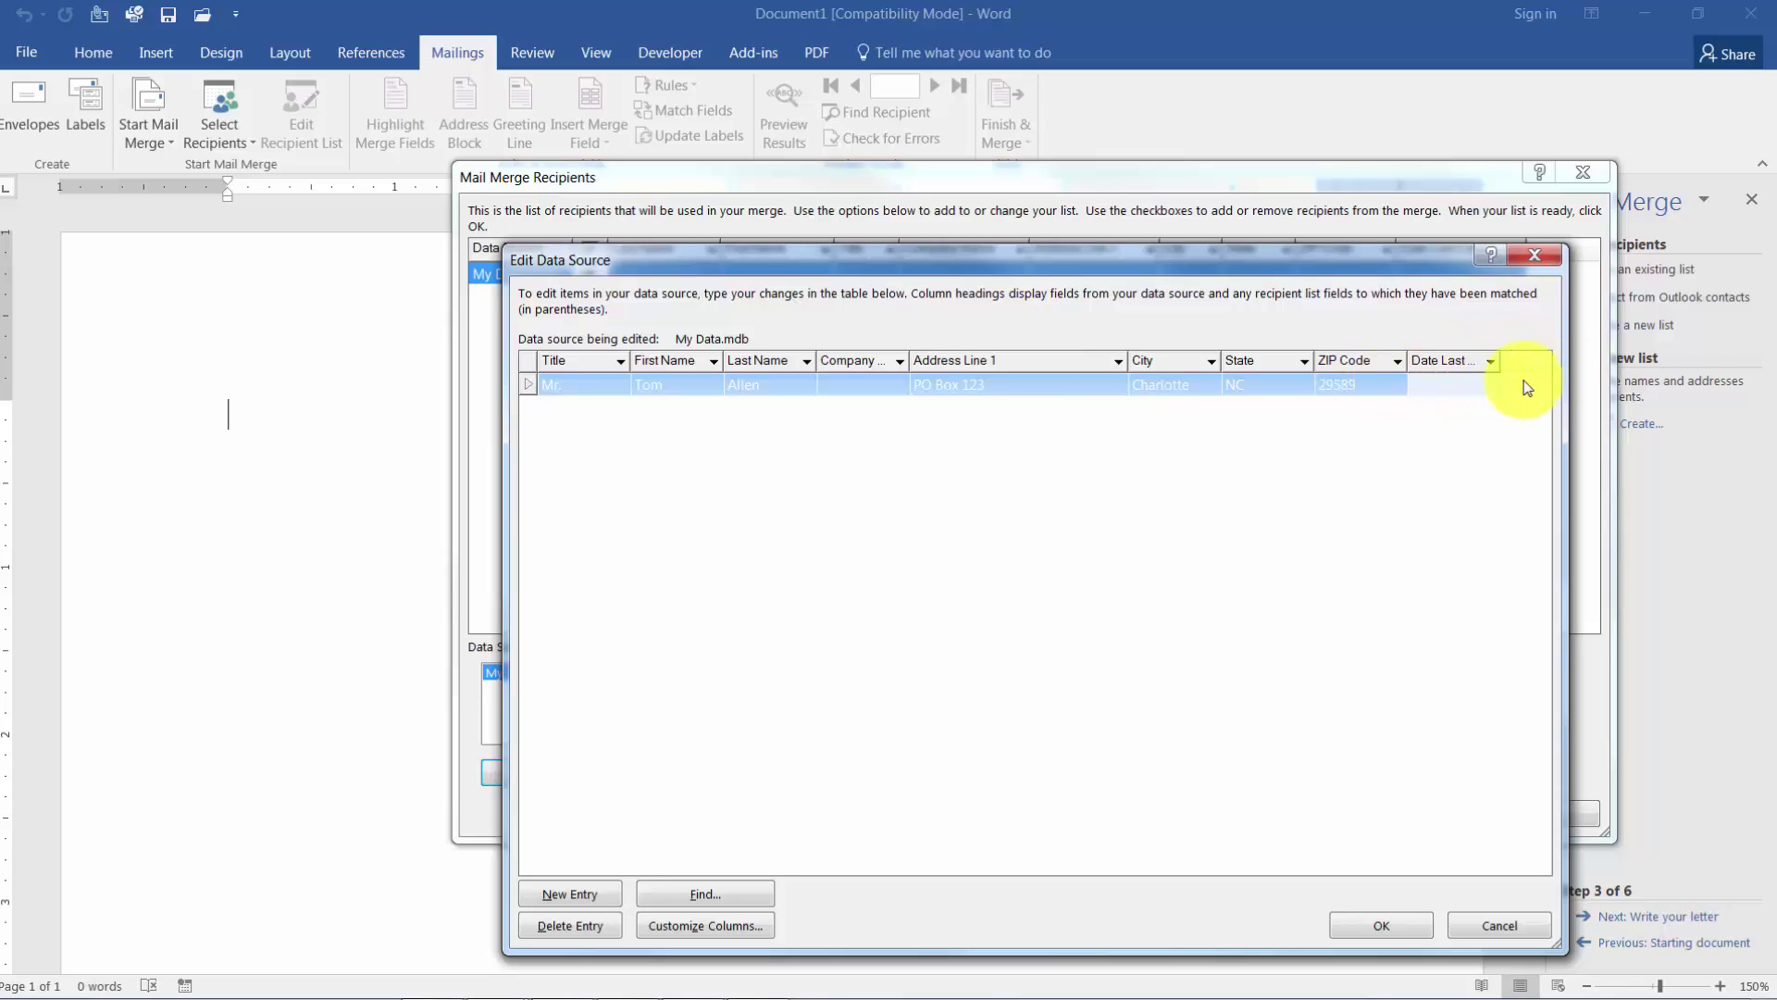
{"action": "type", "text": "MAy"}
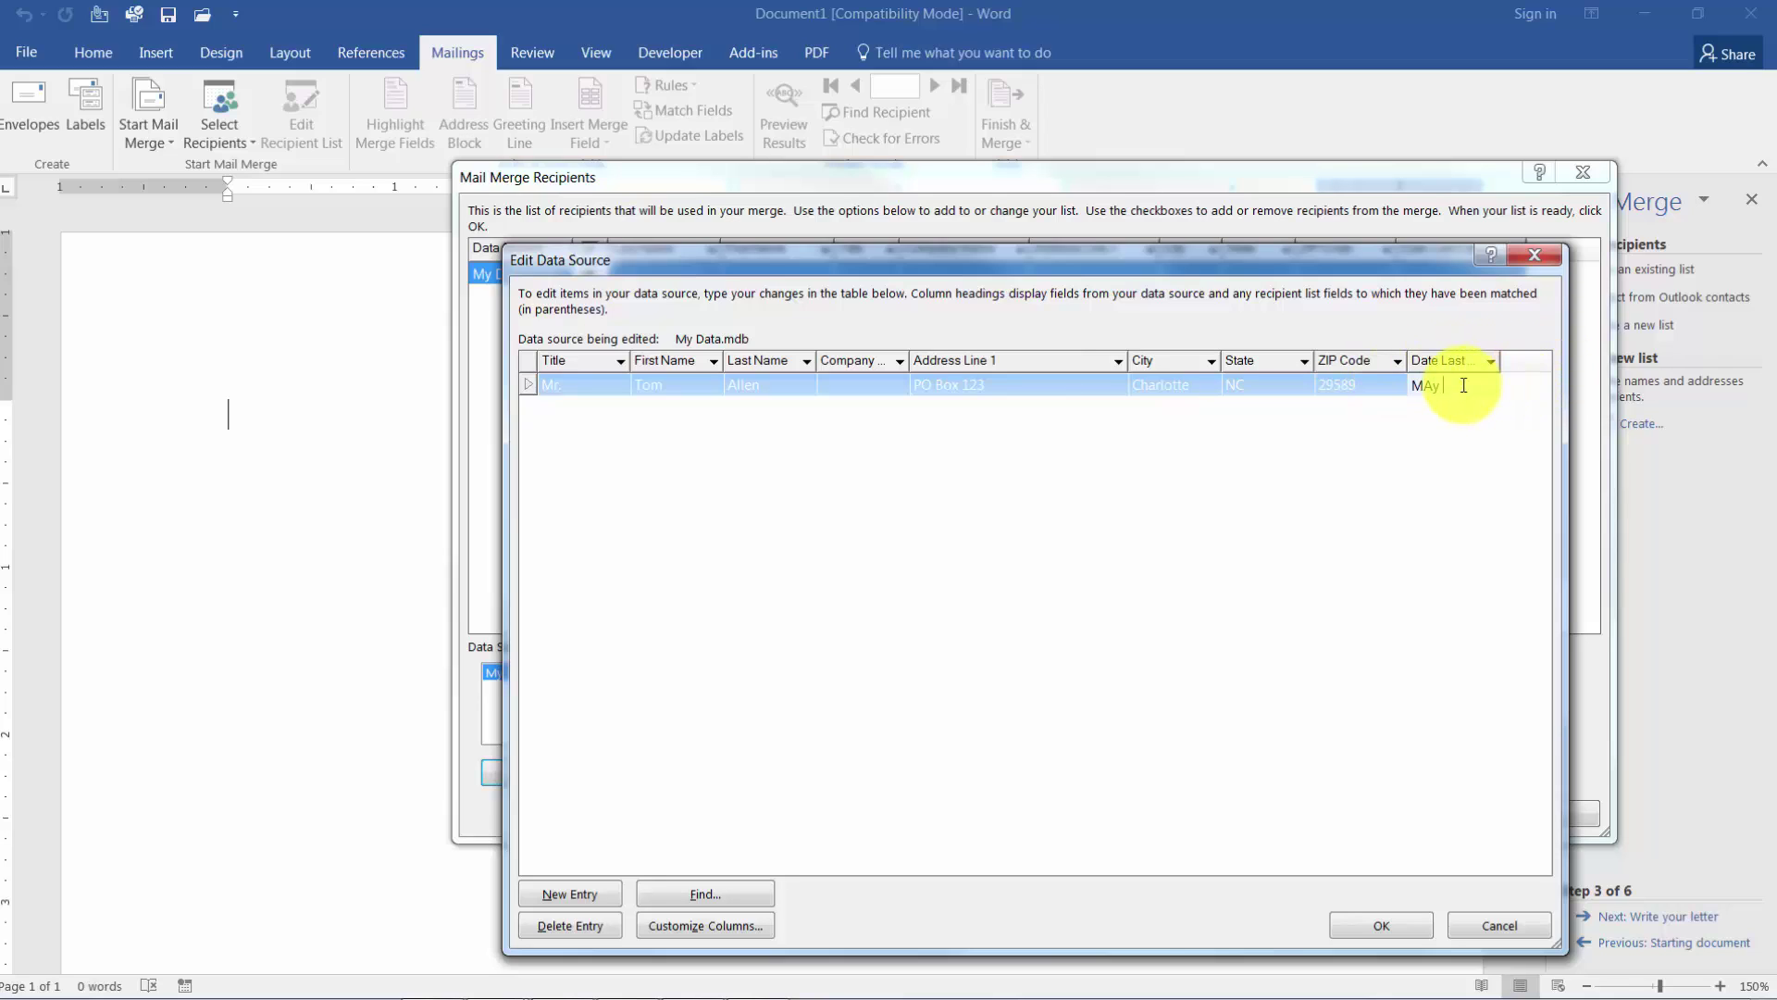
{"action": "type", "text": " 13, 2015"}
{"action": "left_click", "coordinate": [1430, 385]}
{"action": "key", "text": "BackSpace"}
Start a second record with title Ms. and the recipient's first name, last name and company.
{"action": "key", "text": "Tab"}
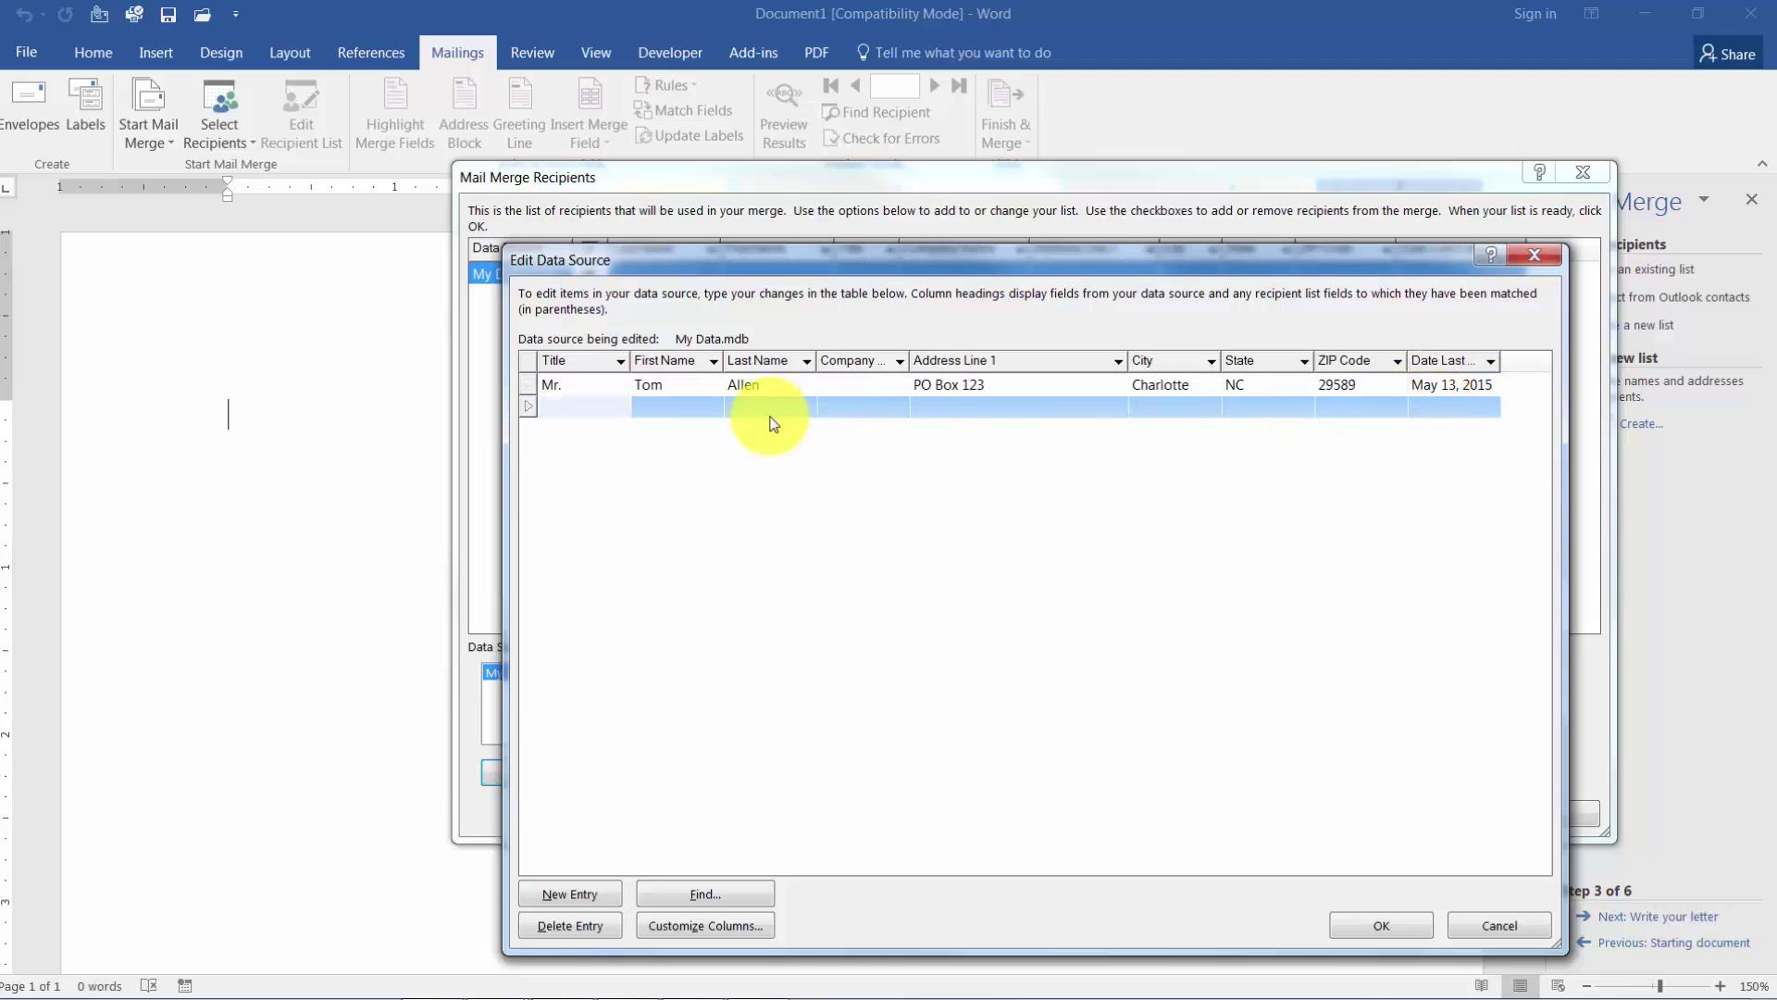
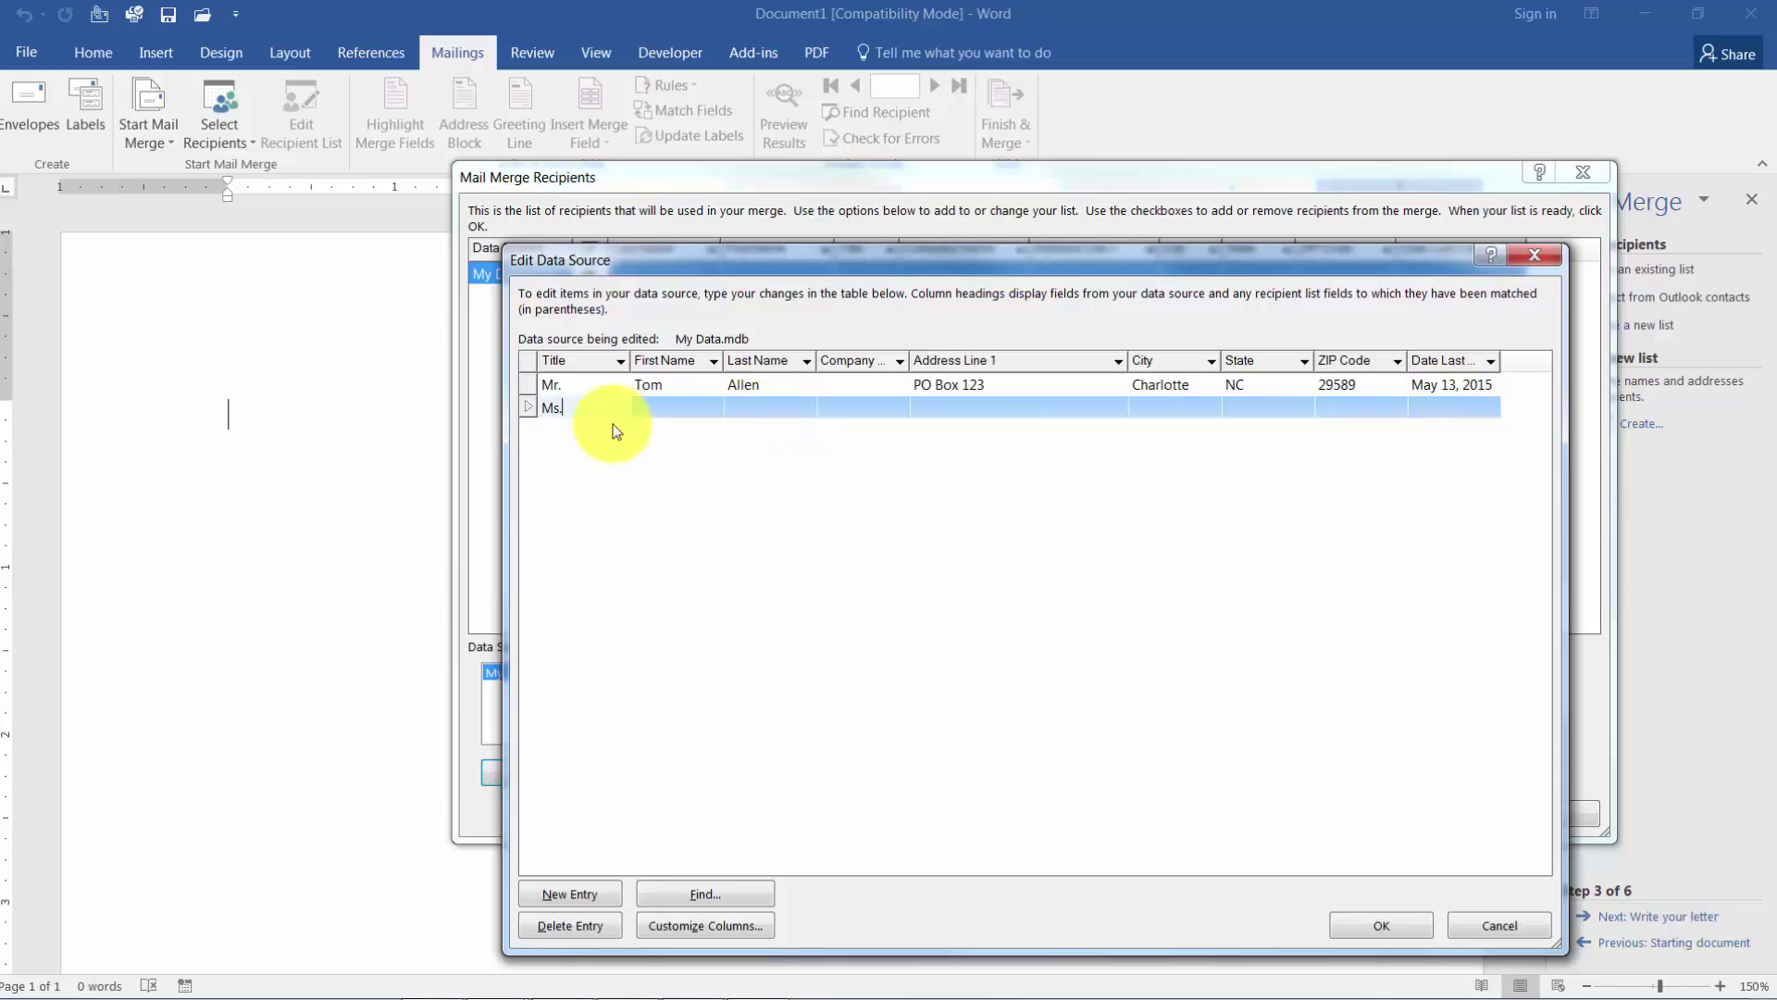
{"action": "key", "text": "Tab"}
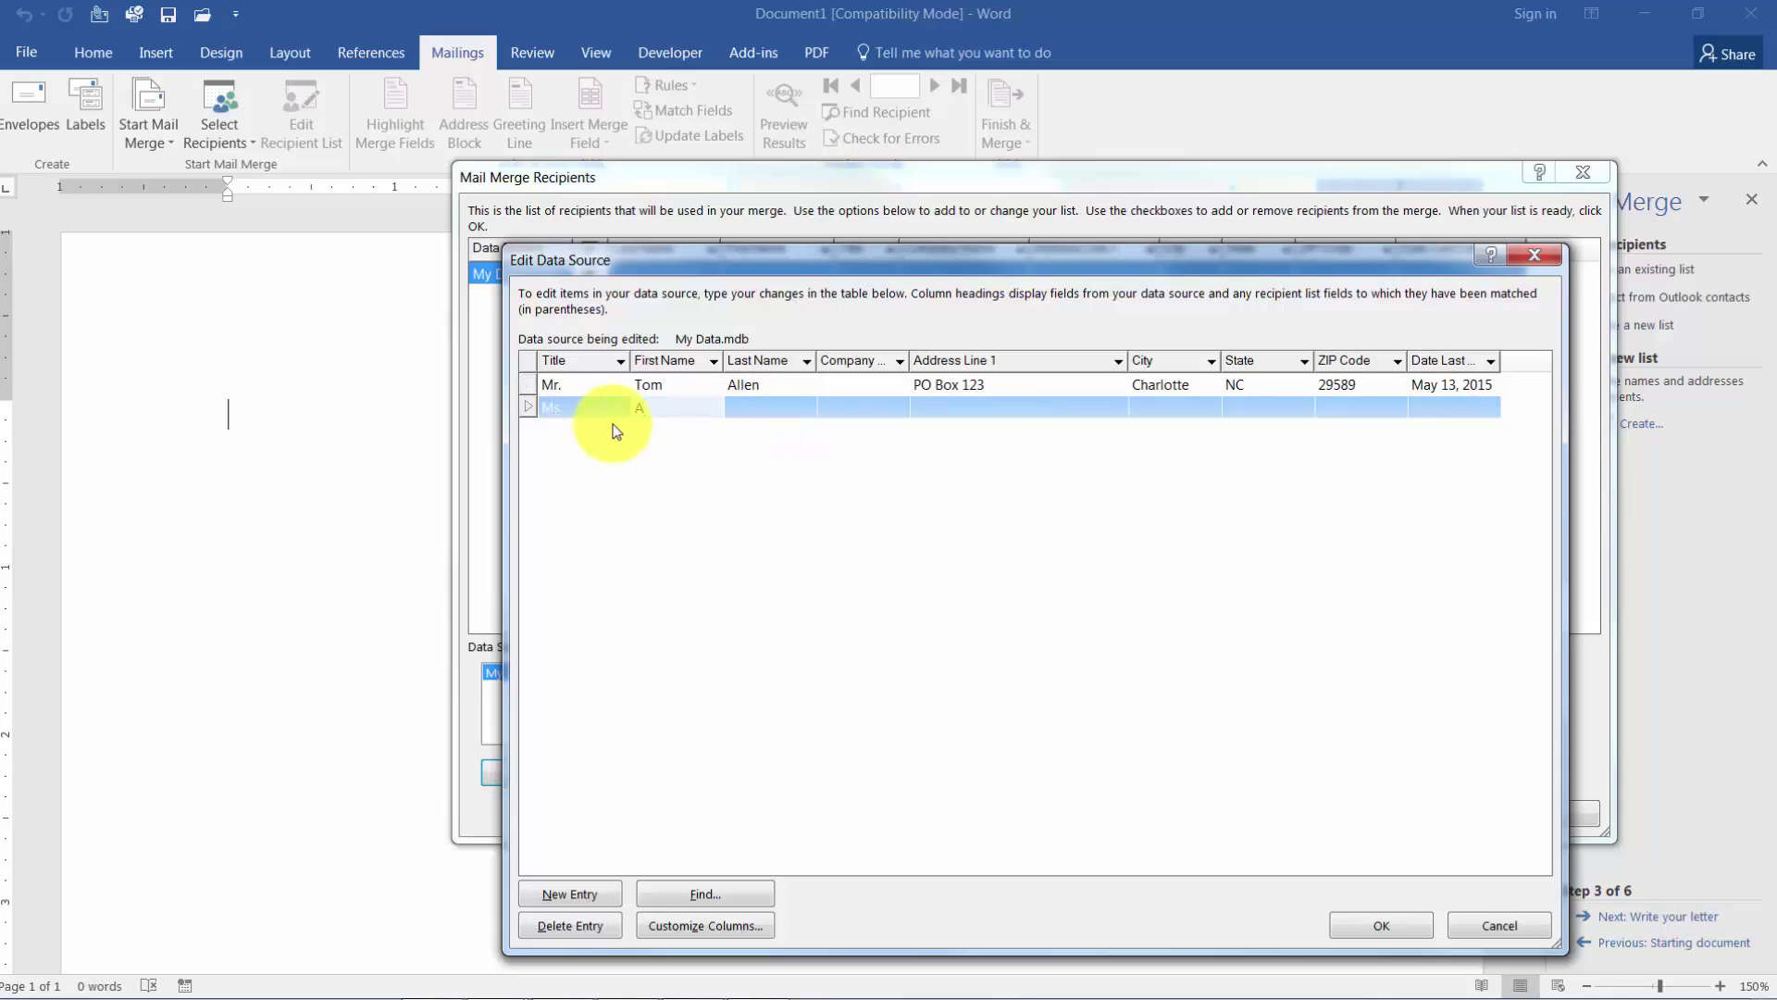
{"action": "key", "text": "Tab"}
{"action": "key", "text": "Tab"}
{"action": "key", "text": "Tab"}
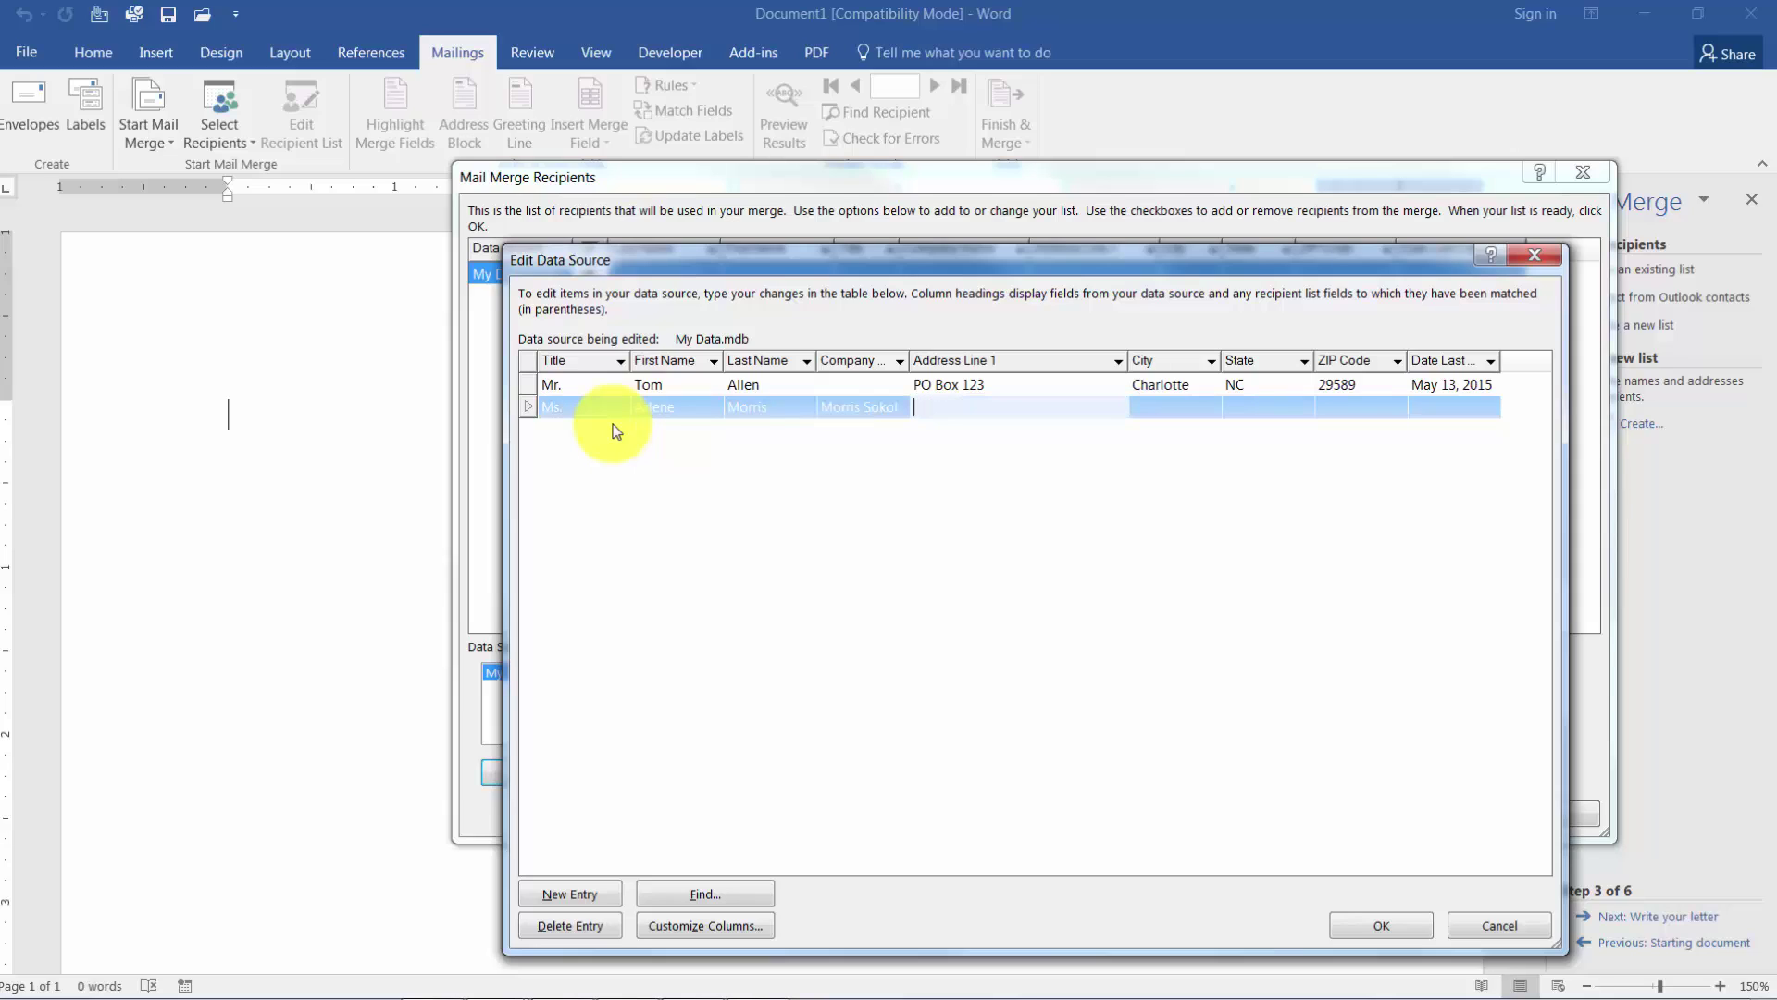
Enter the second recipient's street address, city New York, state NY, ZIP, and last-called date December 24, 2015.
{"action": "key", "text": "Tab"}
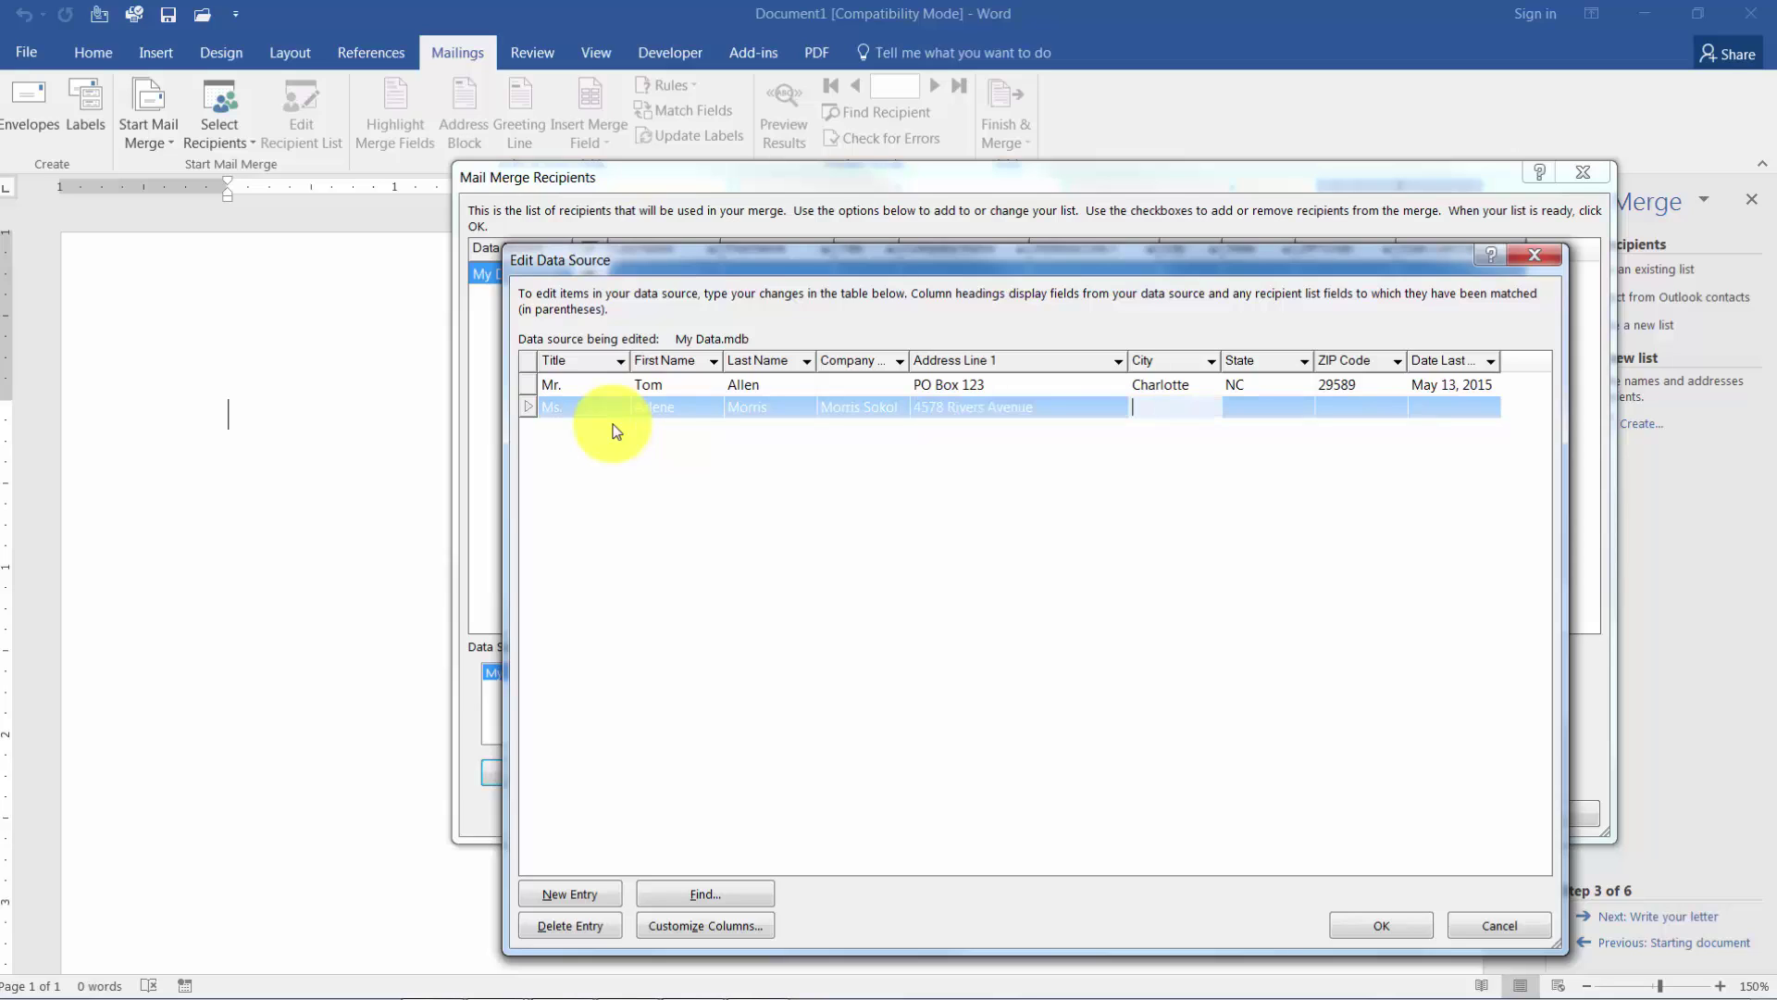
{"action": "type", "text": "New York, NY"}
{"action": "key", "text": "Tab"}
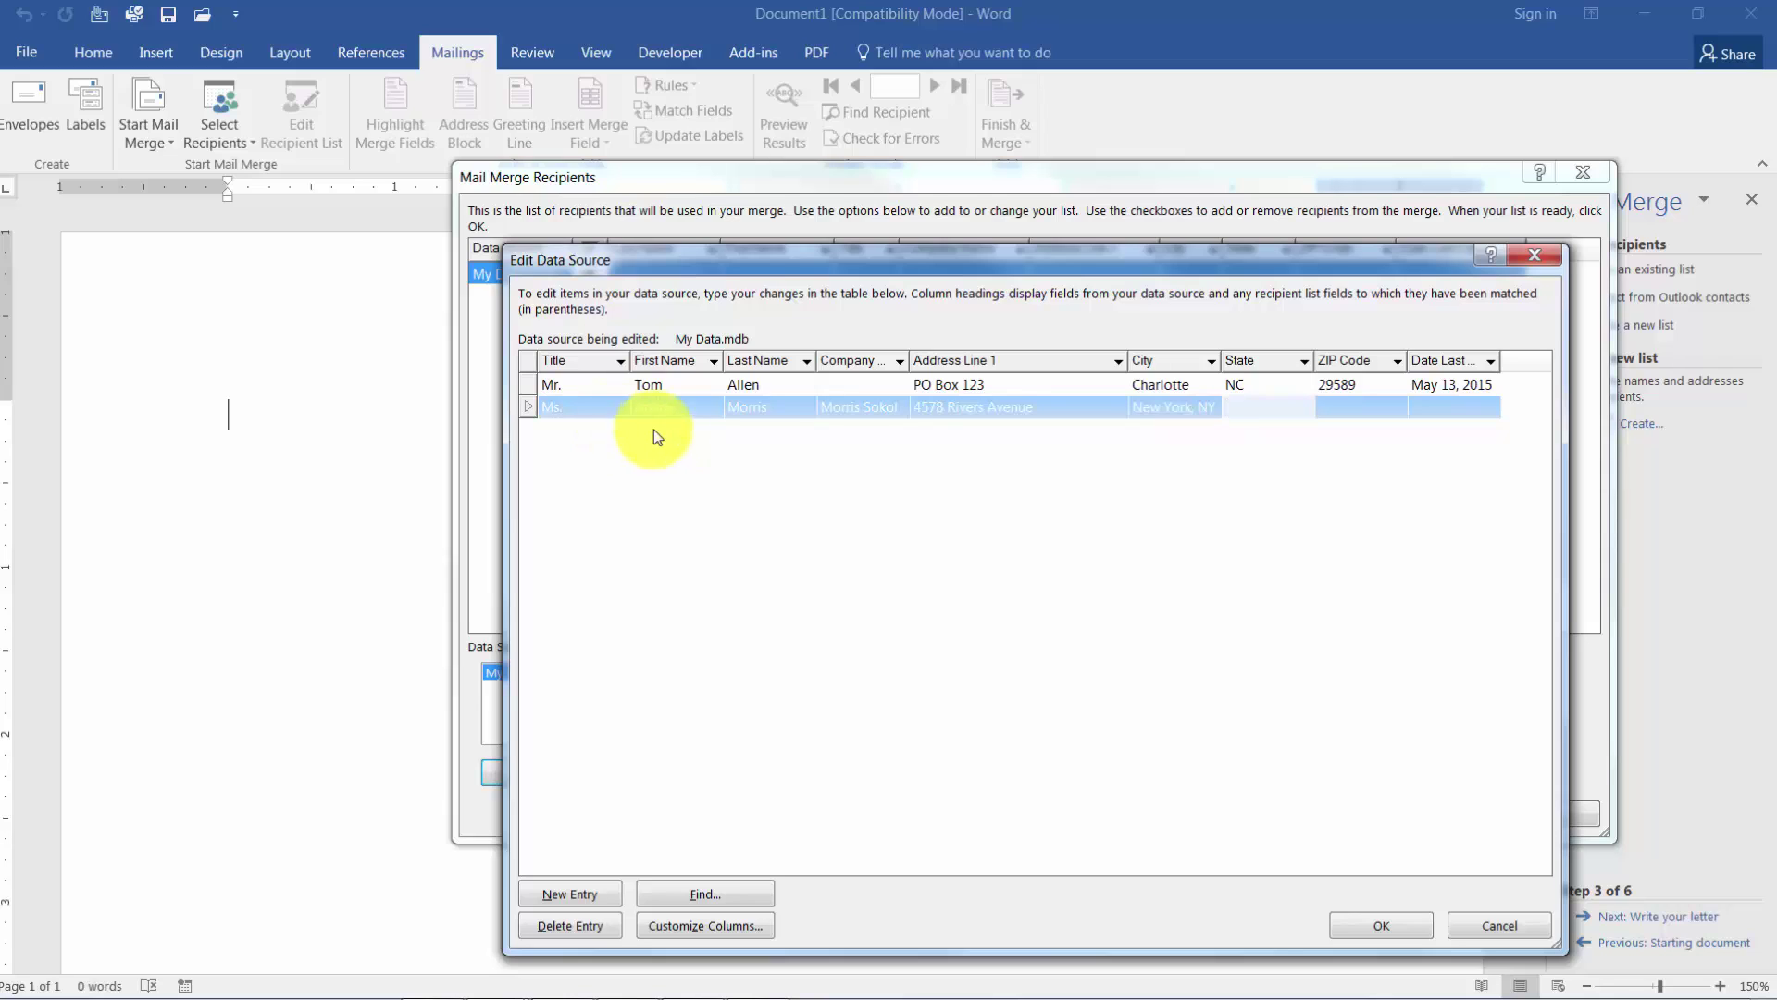
{"action": "left_click", "coordinate": [1181, 420]}
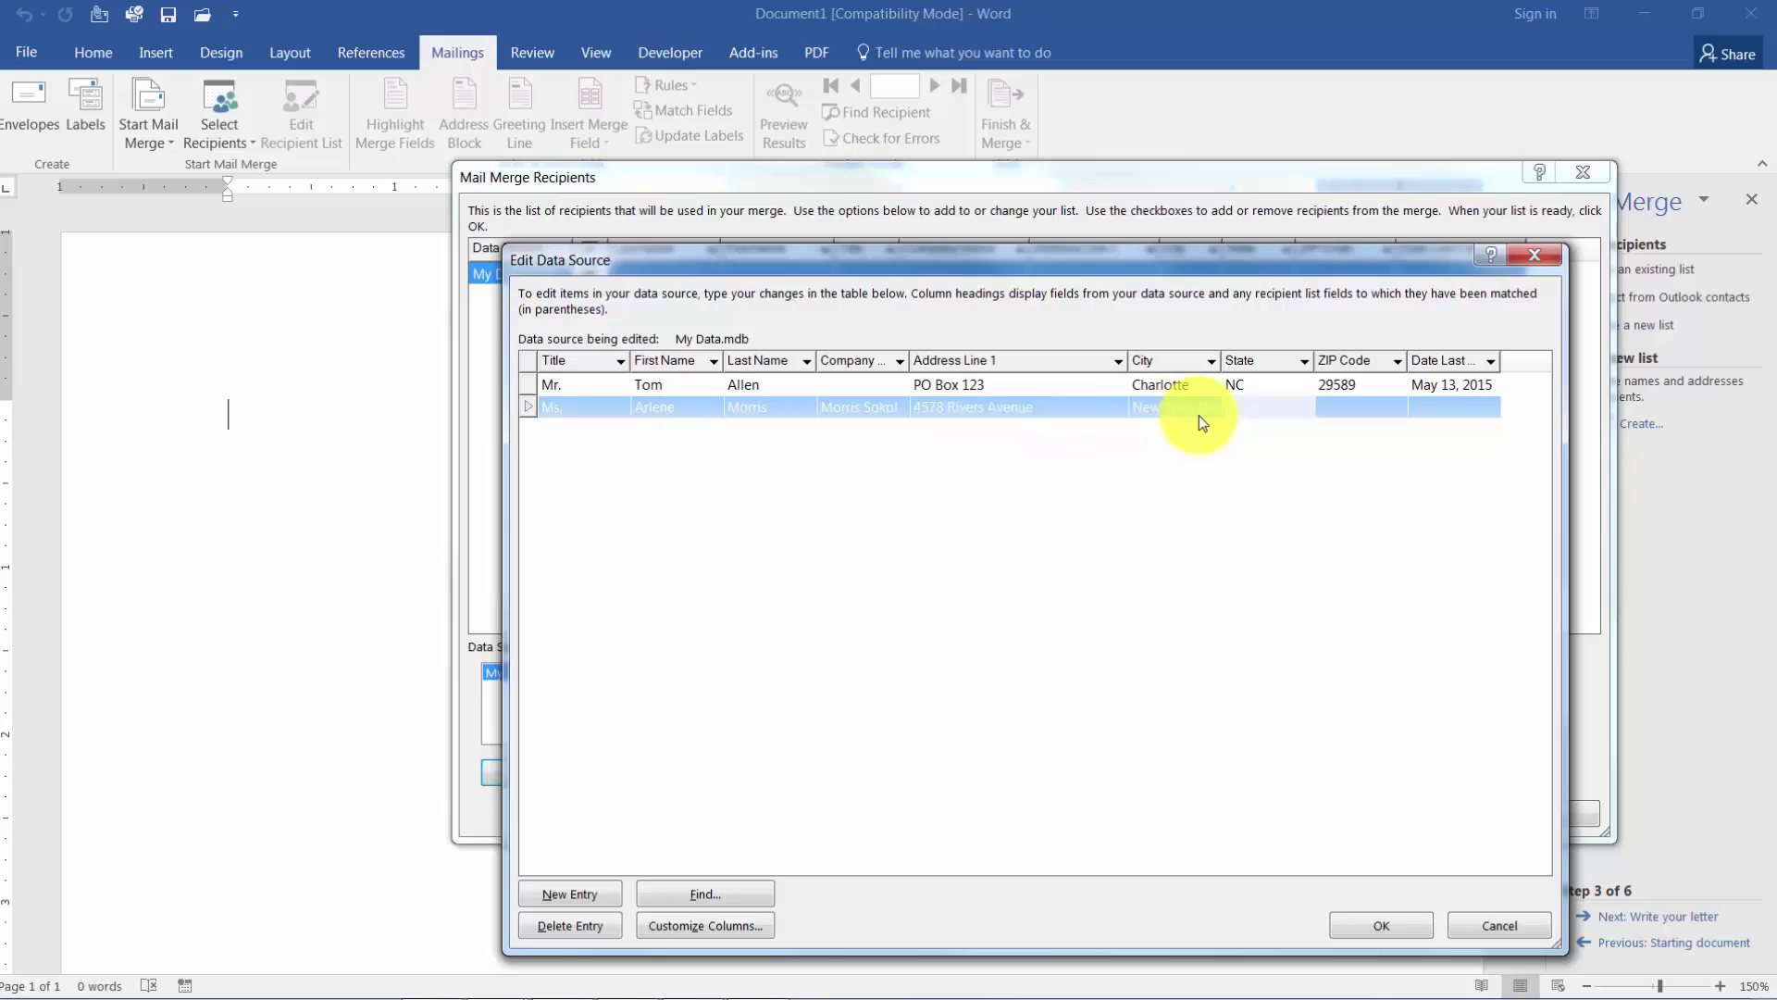
{"action": "left_click", "coordinate": [1248, 412]}
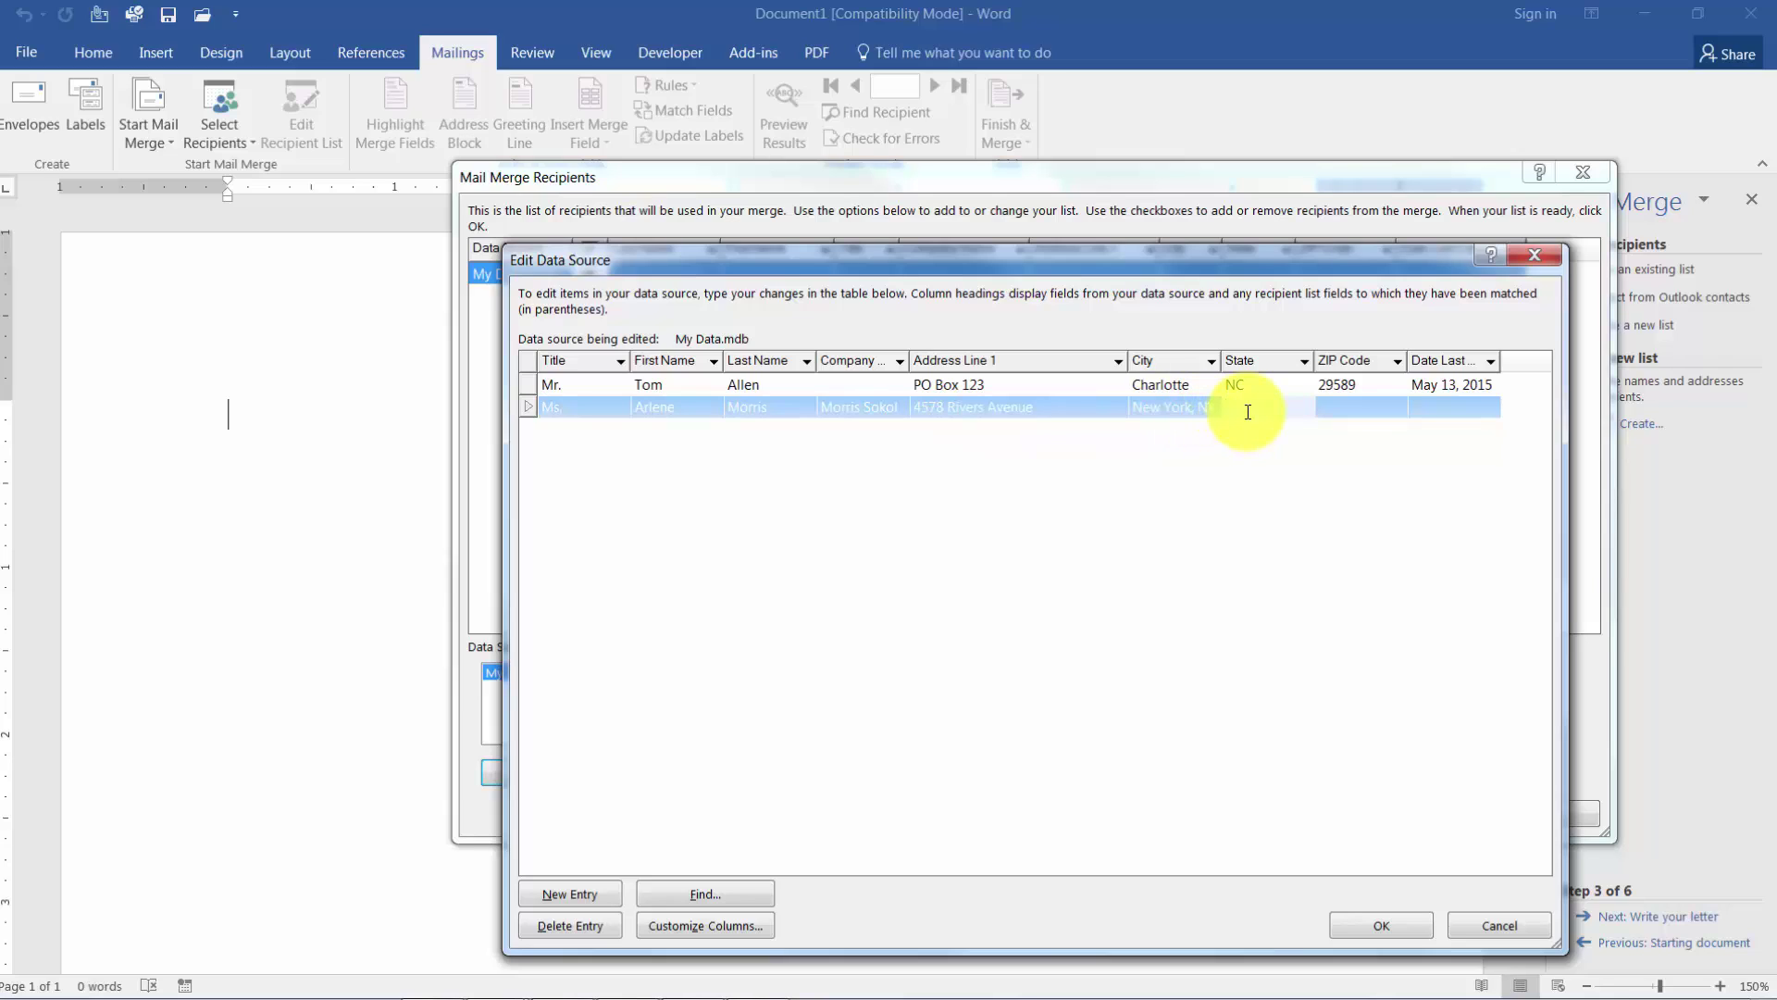
{"action": "type", "text": "NY"}
{"action": "key", "text": "Tab"}
{"action": "type", "text": "78563"}
{"action": "key", "text": "Tab"}
{"action": "type", "text": "December 2"}
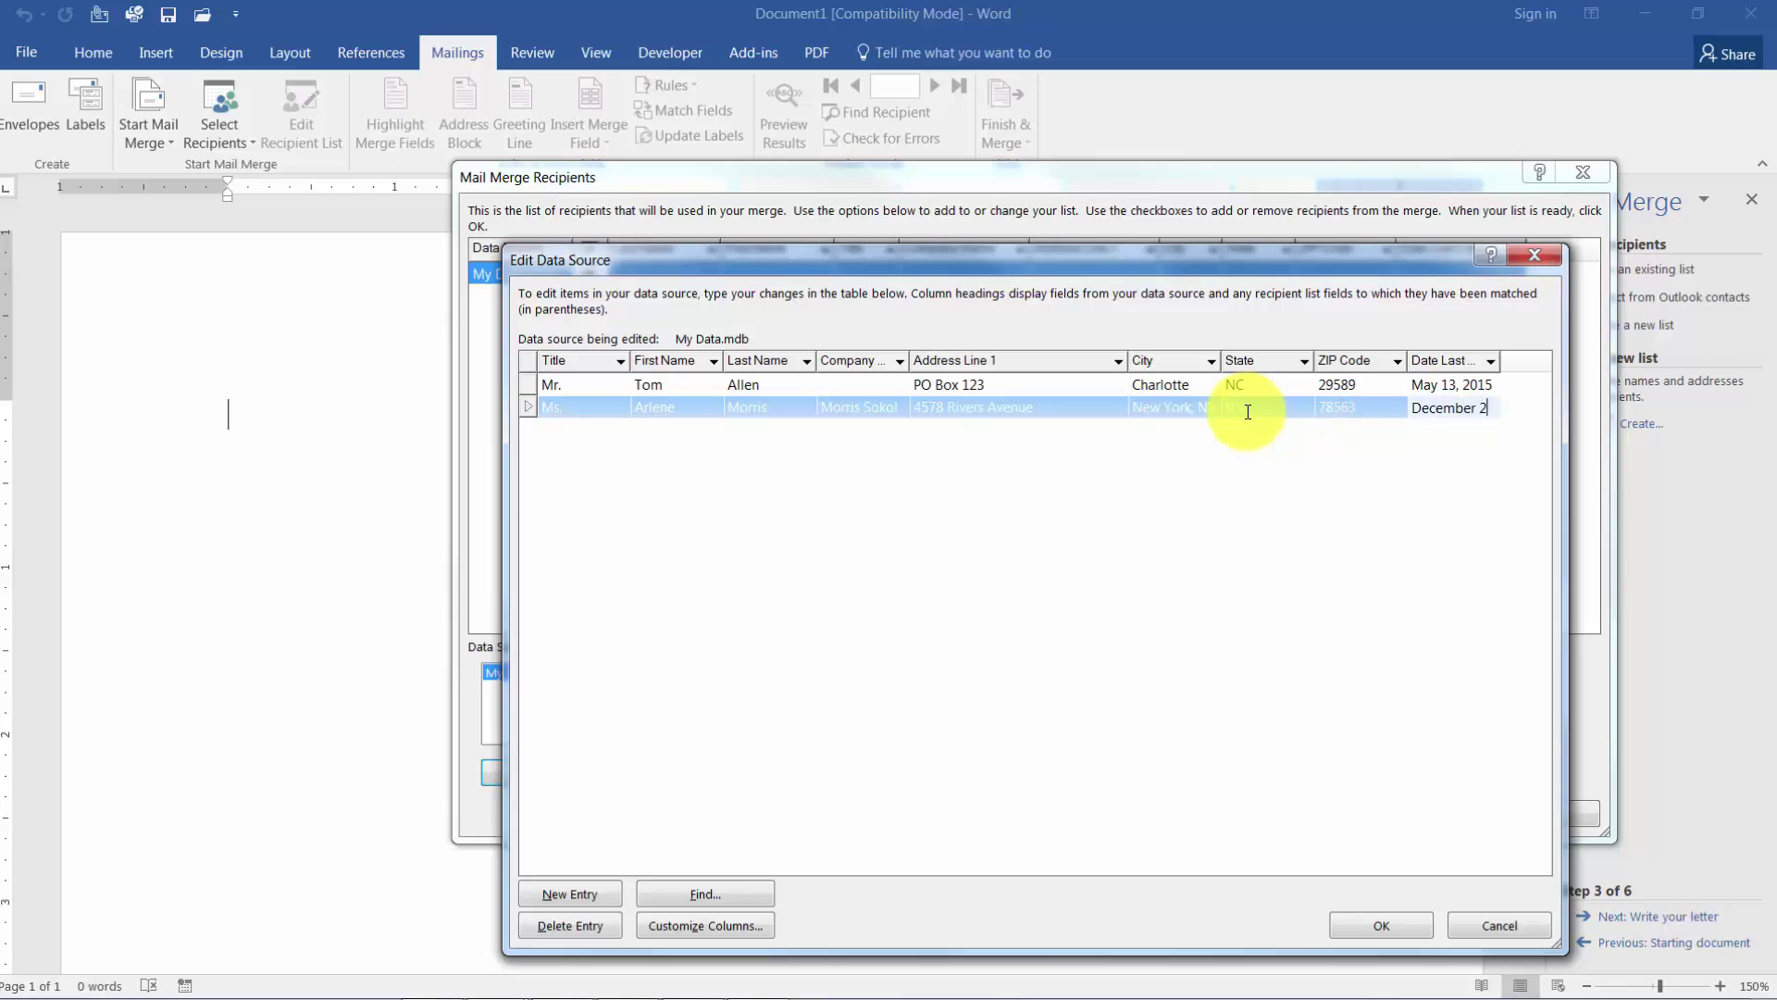
{"action": "type", "text": "4, 2015"}
{"action": "key", "text": "Tab"}
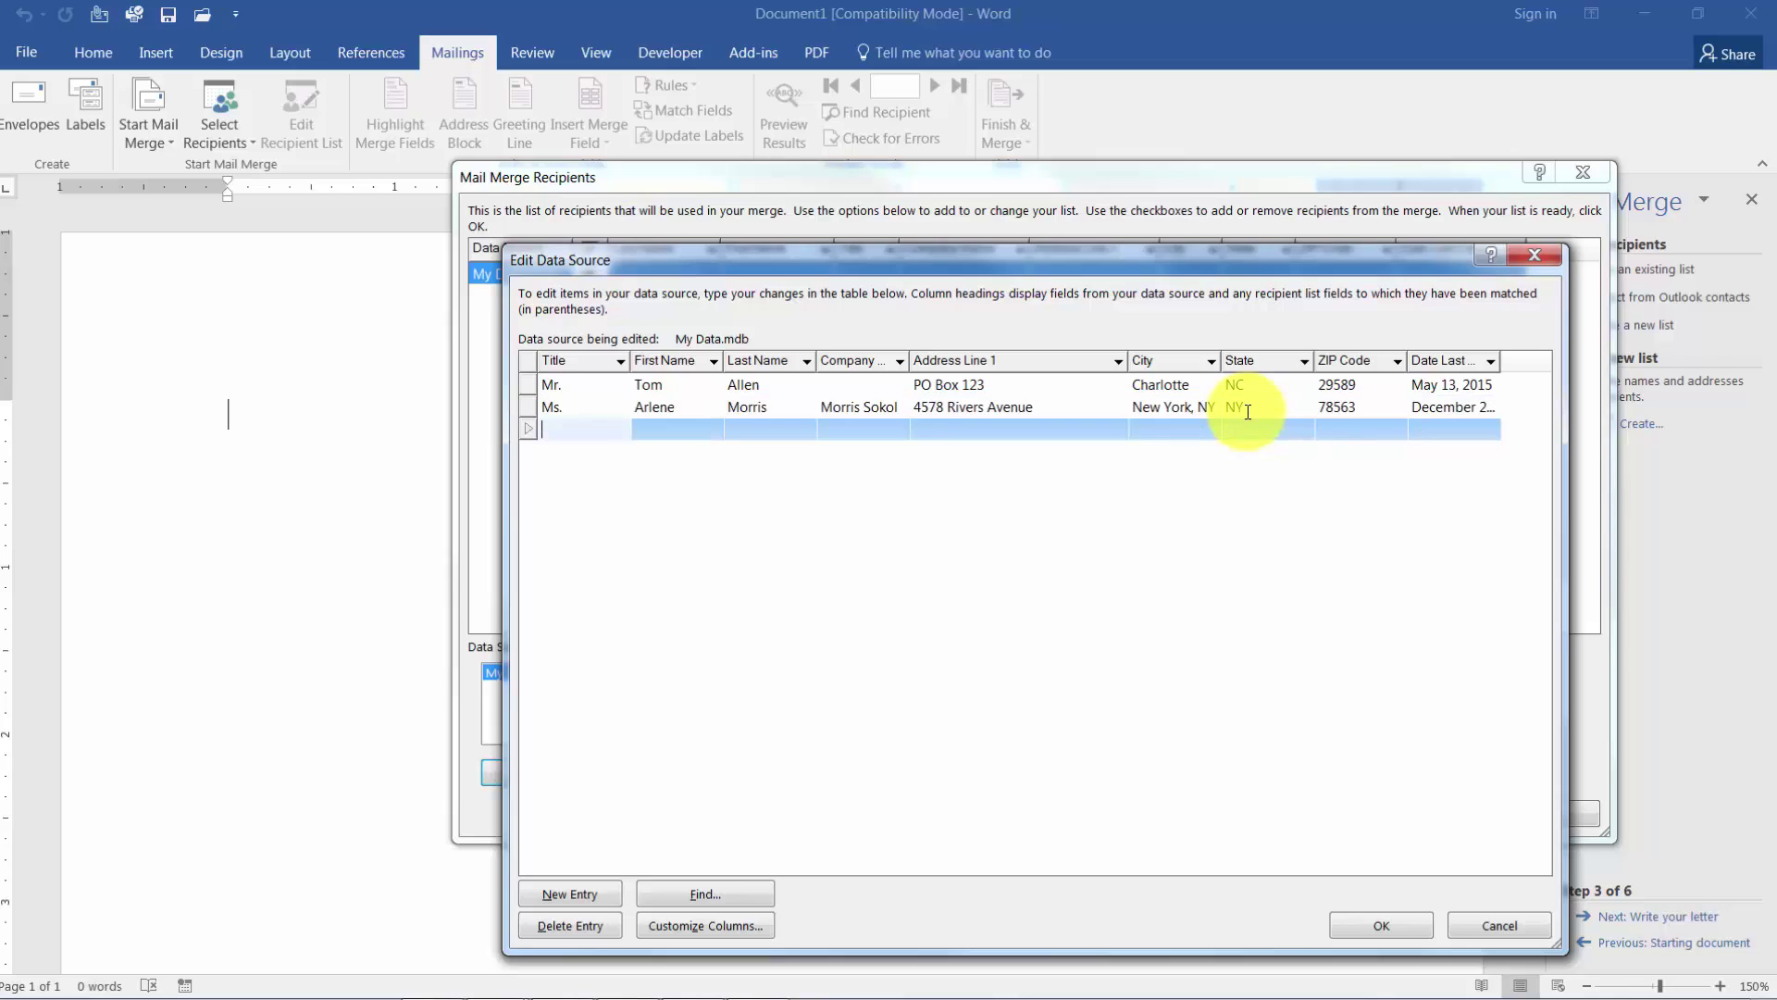
Enter the third recipient's first and last name and company Bed & Breakfast, Inc.
{"action": "key", "text": "Tab"}
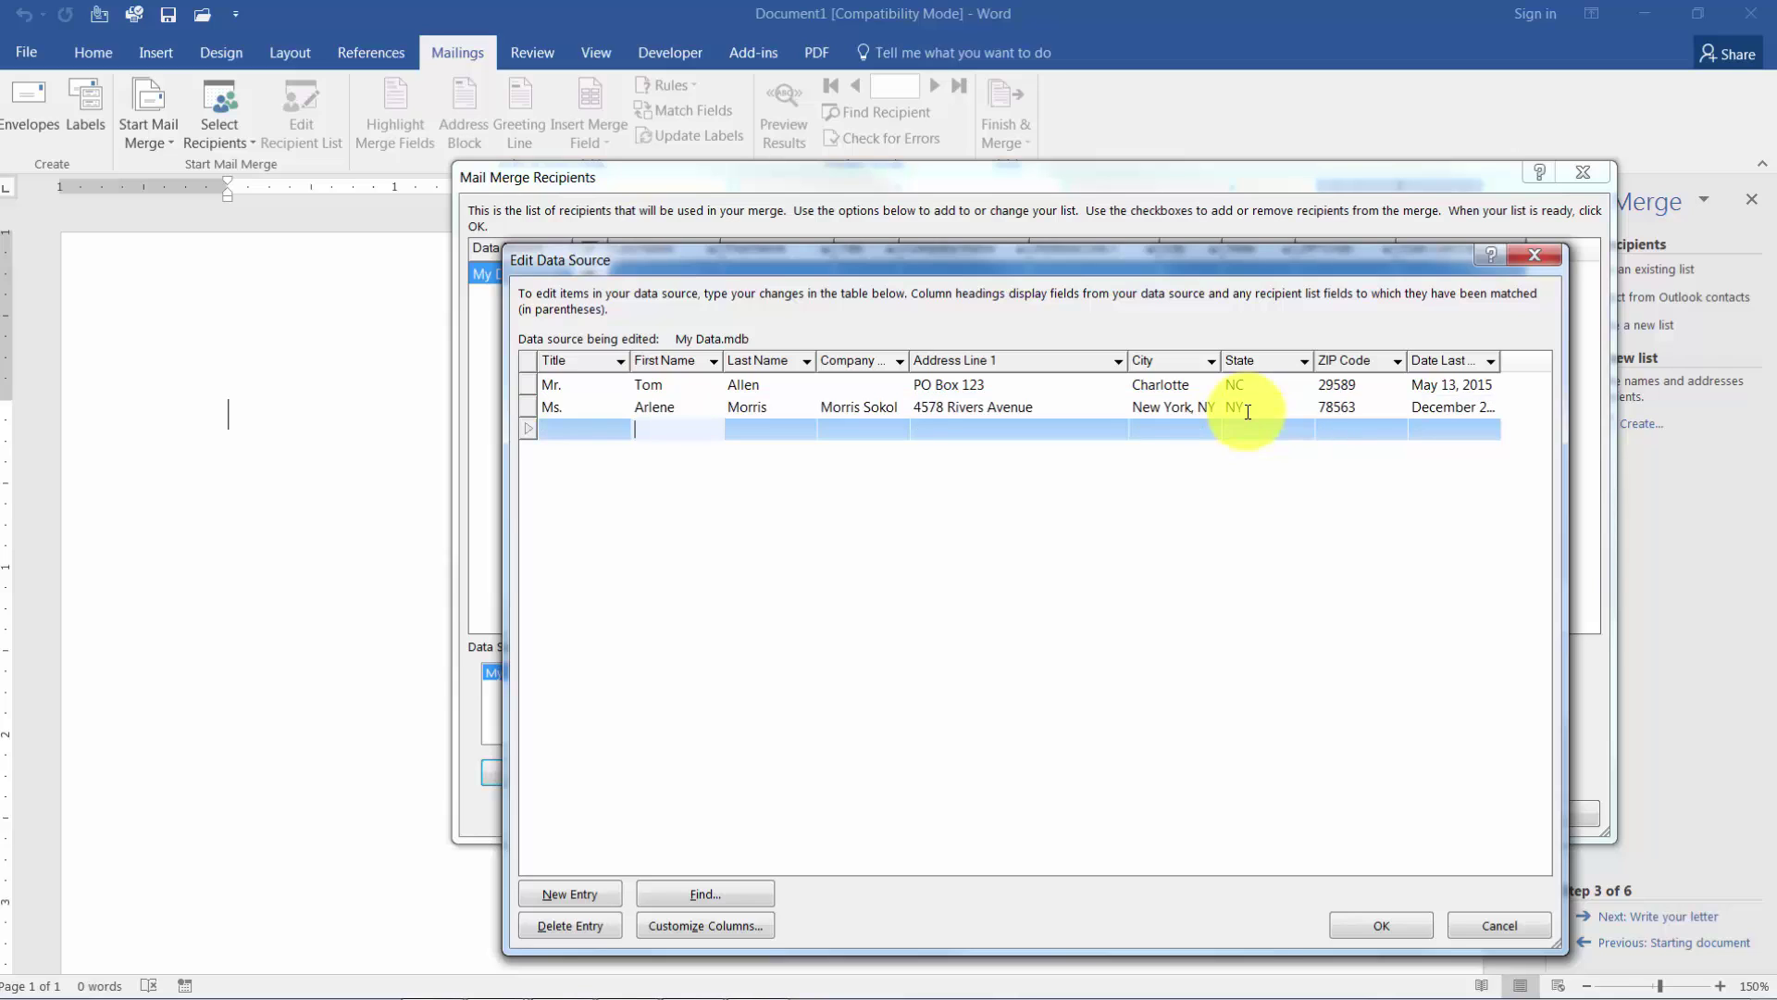
{"action": "key", "text": "Tab"}
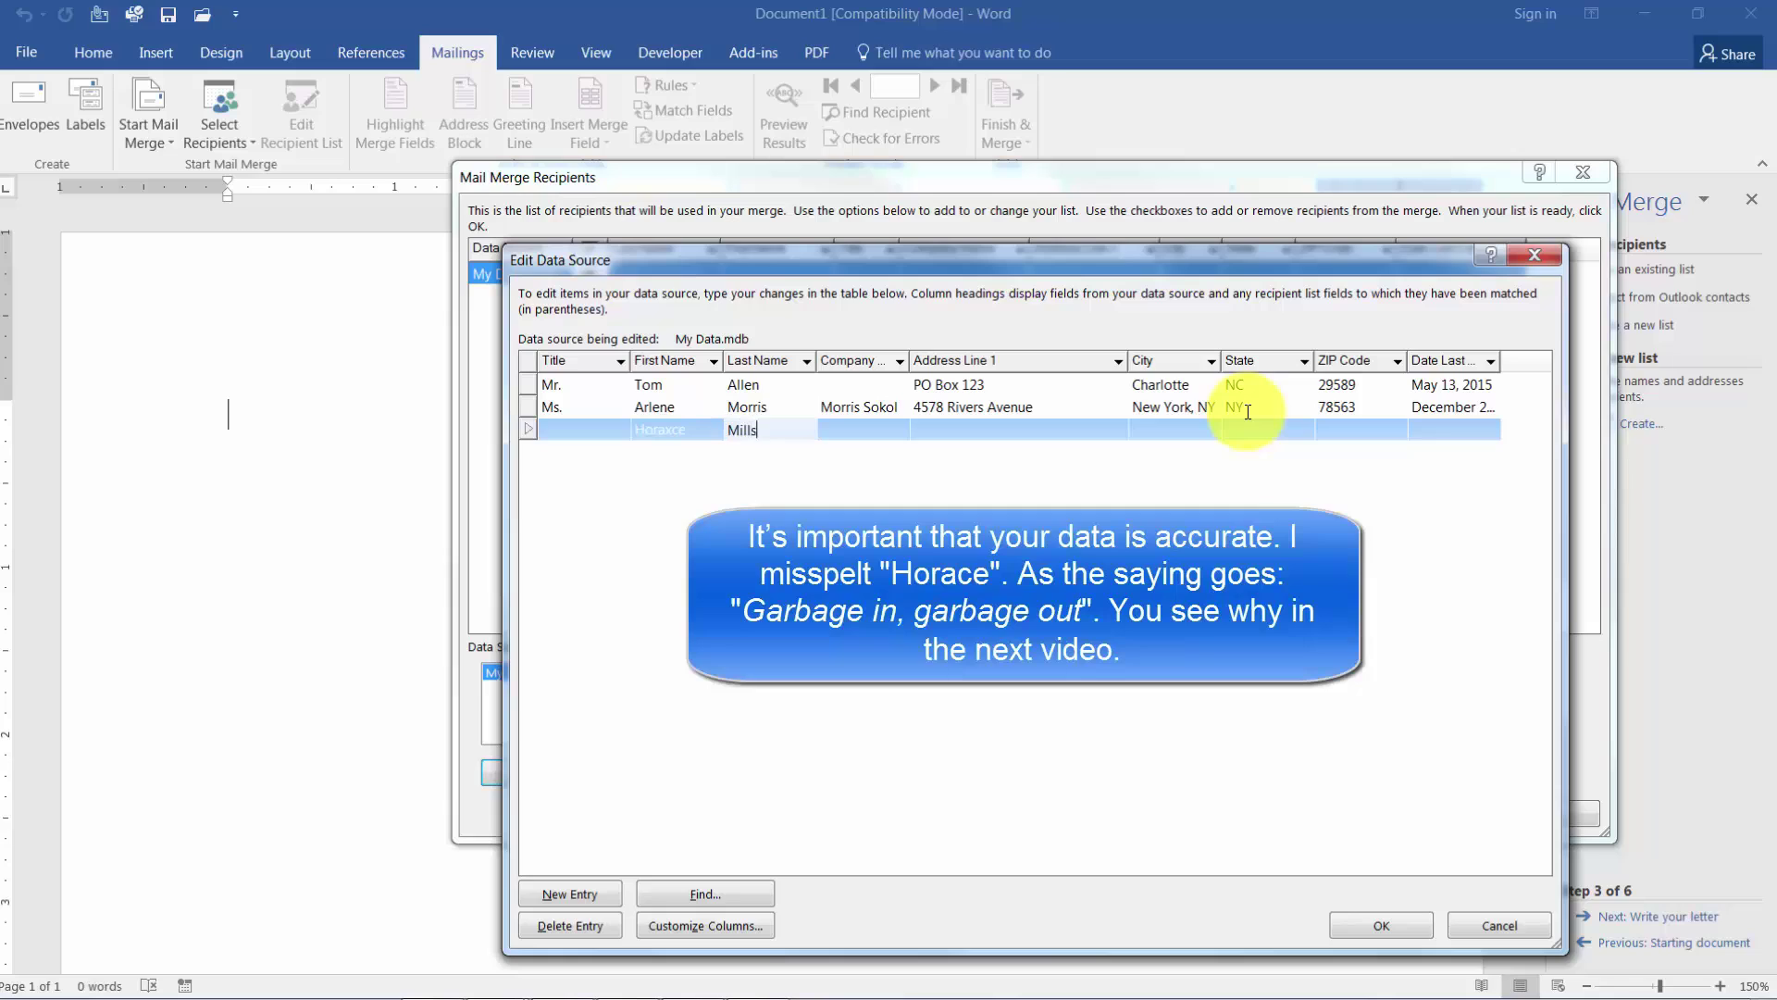
{"action": "key", "text": "Tab"}
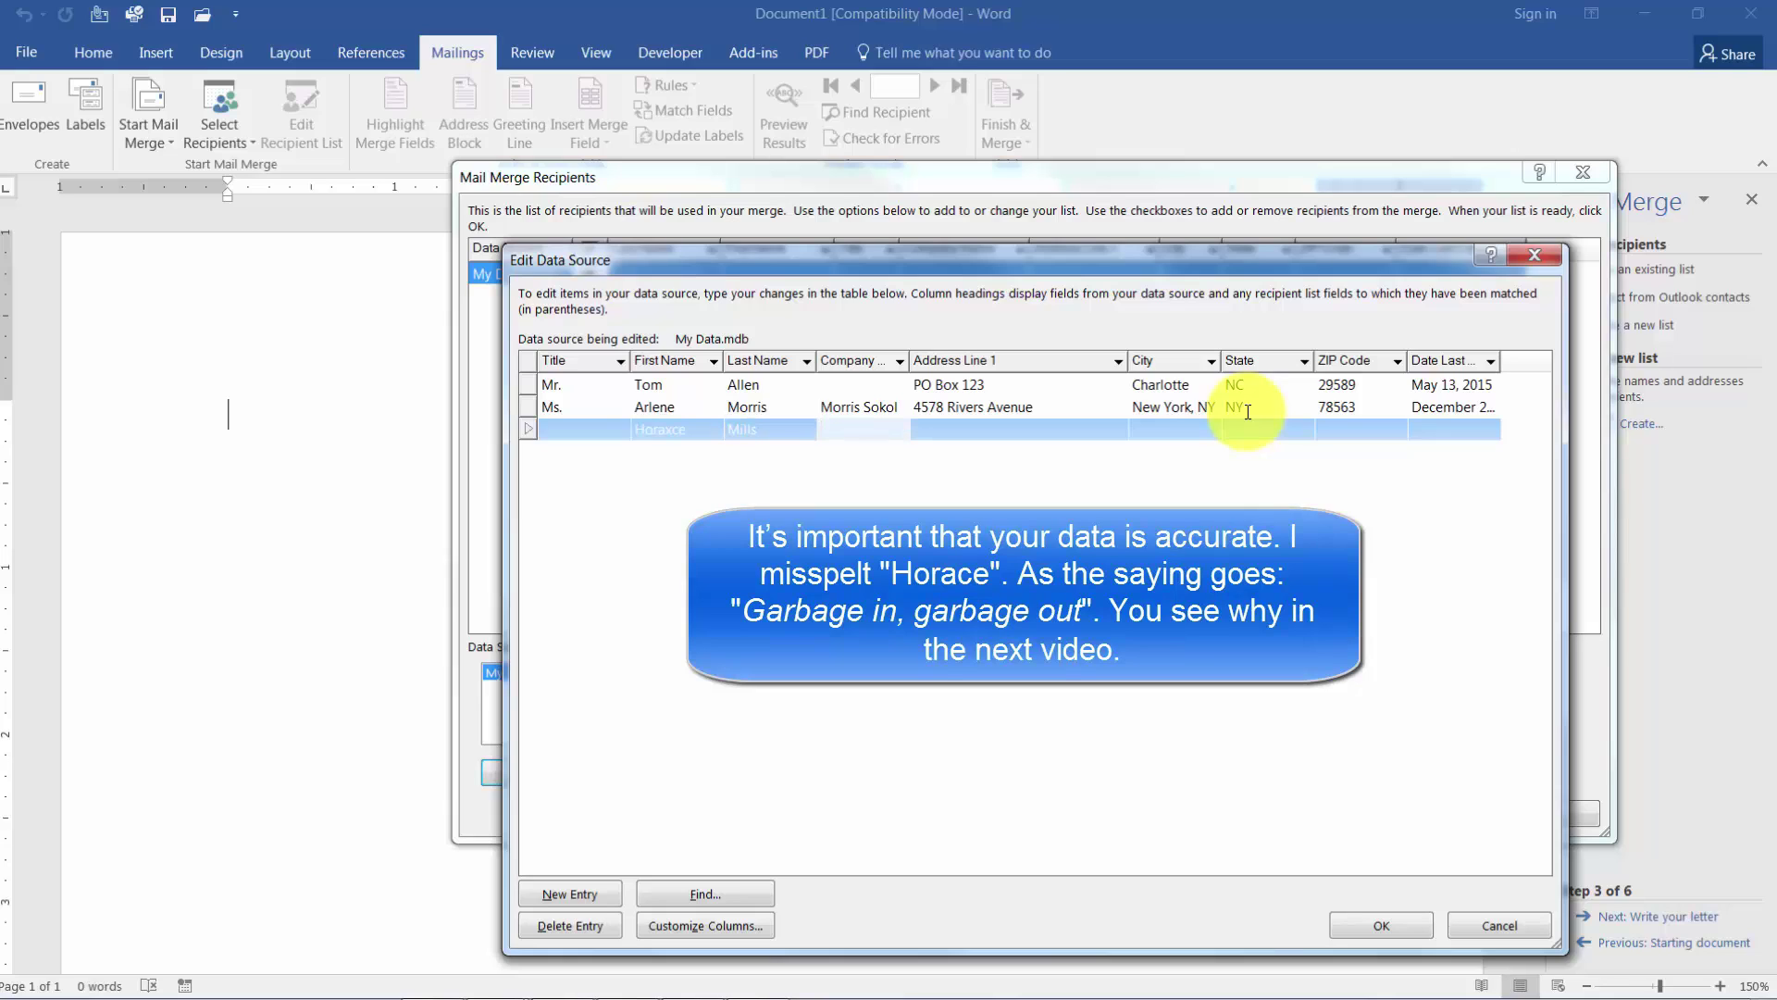
{"action": "type", "text": "Bed & Bre"}
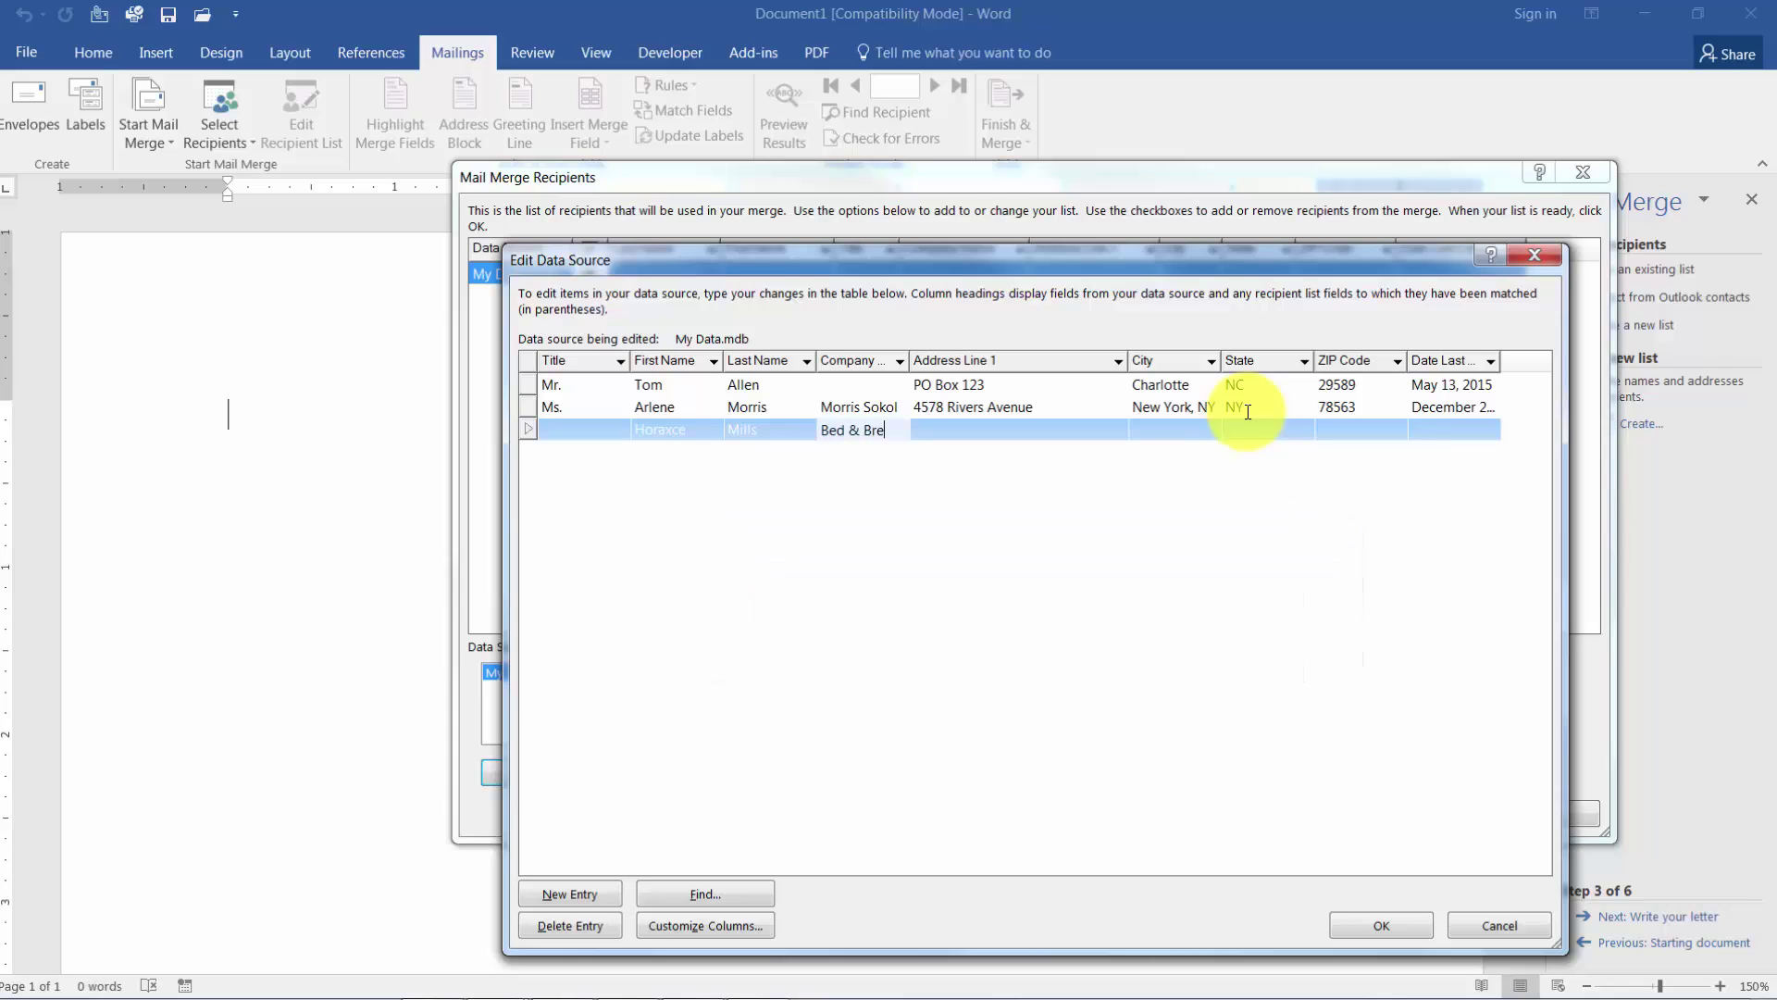
{"action": "type", "text": "akfast, Inc."}
{"action": "key", "text": "Tab"}
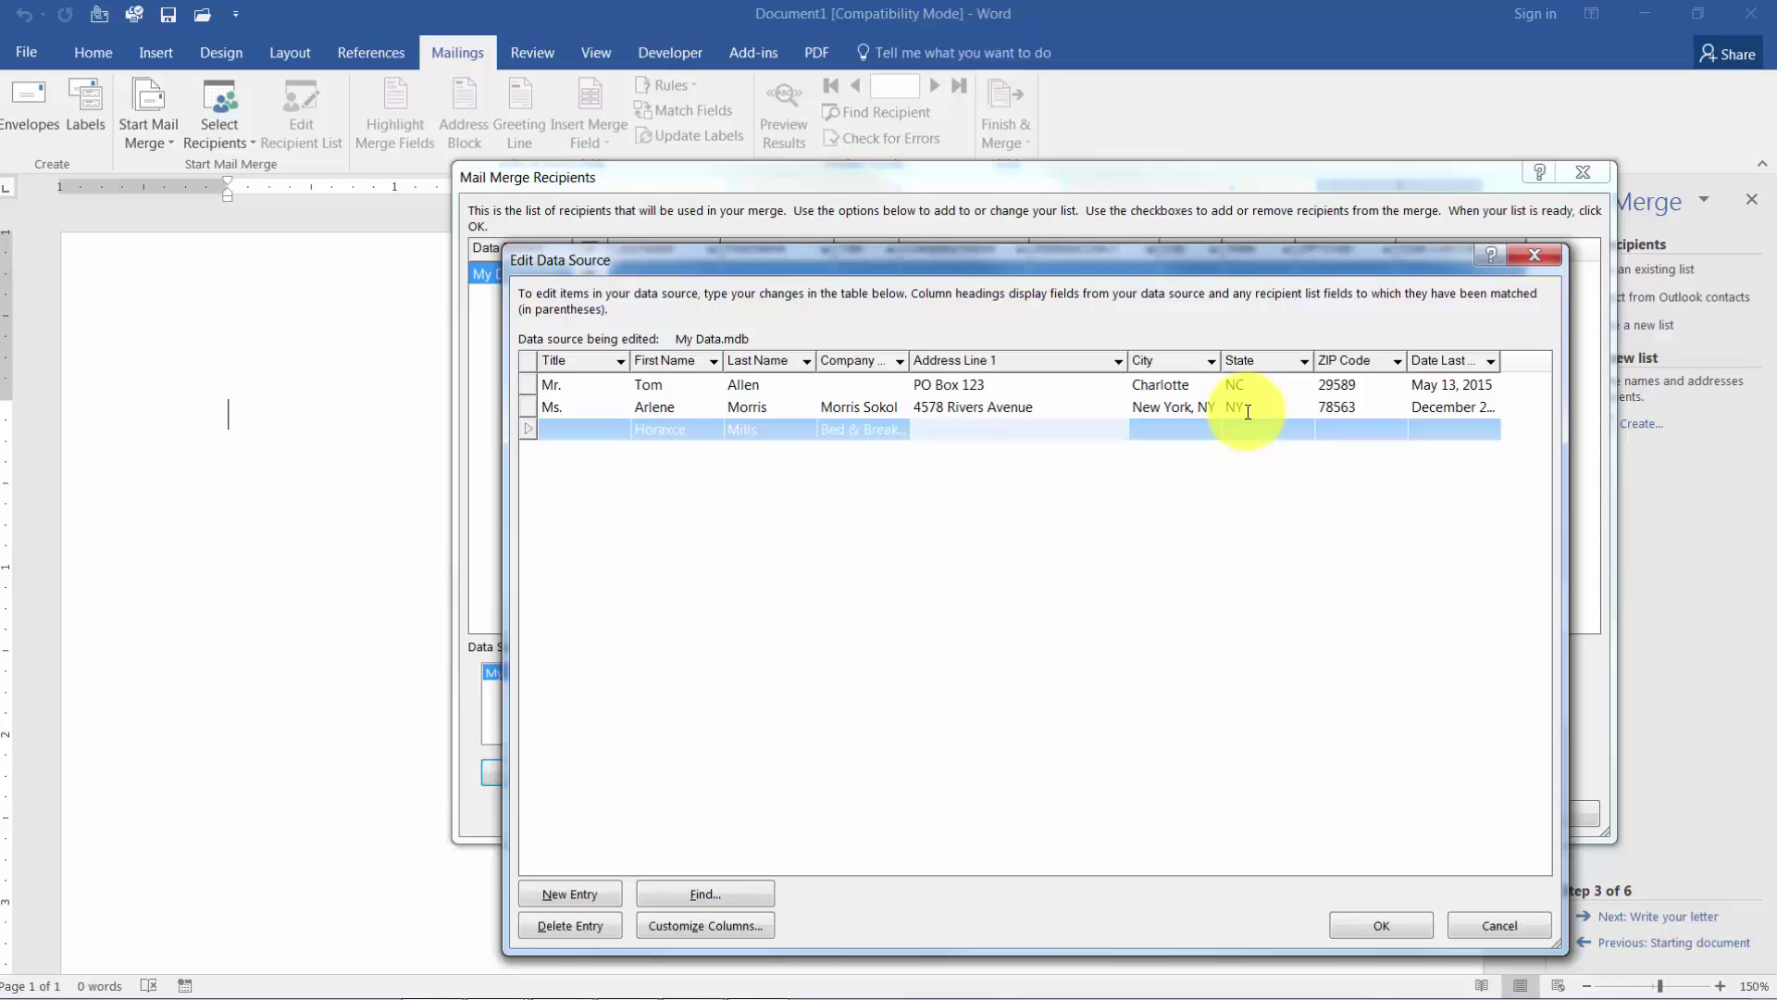
Enter the third recipient's street address, city Springdale, state, ZIP and last-called date March 2, 2015.
{"action": "key", "text": "Tab"}
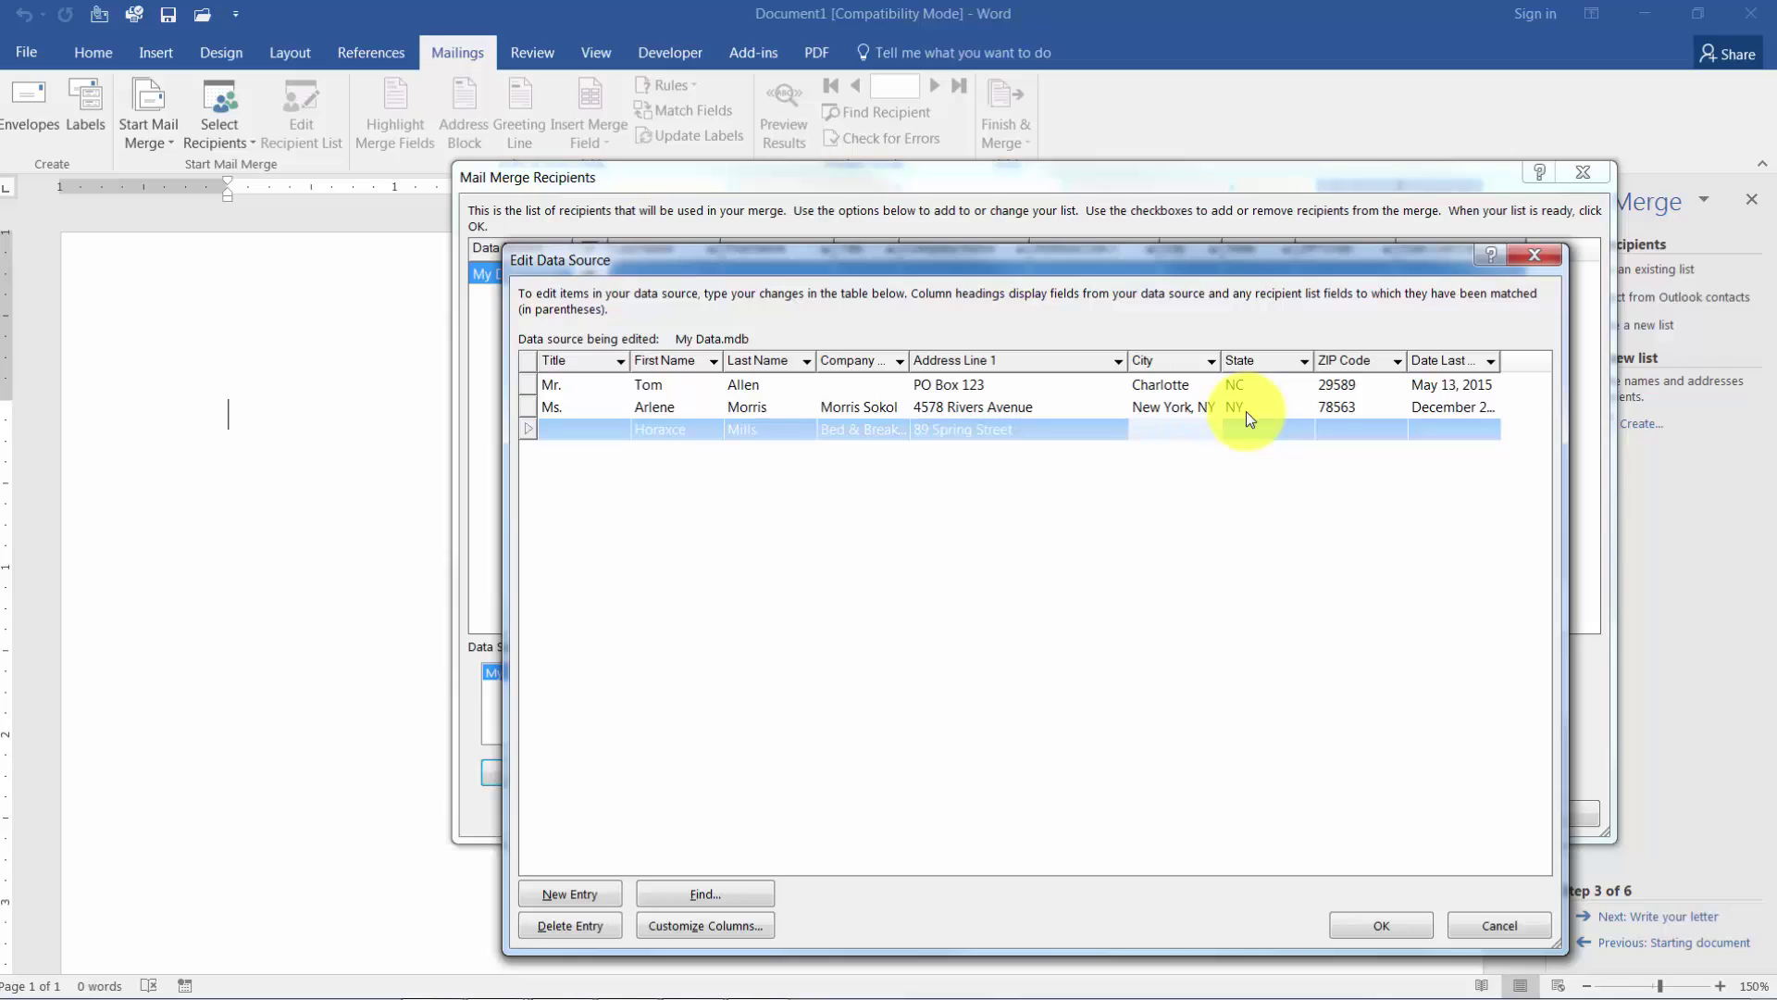
{"action": "type", "text": "Springdale"}
{"action": "key", "text": "Tab"}
{"action": "key", "text": "Tab"}
{"action": "type", "text": "8563"}
{"action": "key", "text": "Tab"}
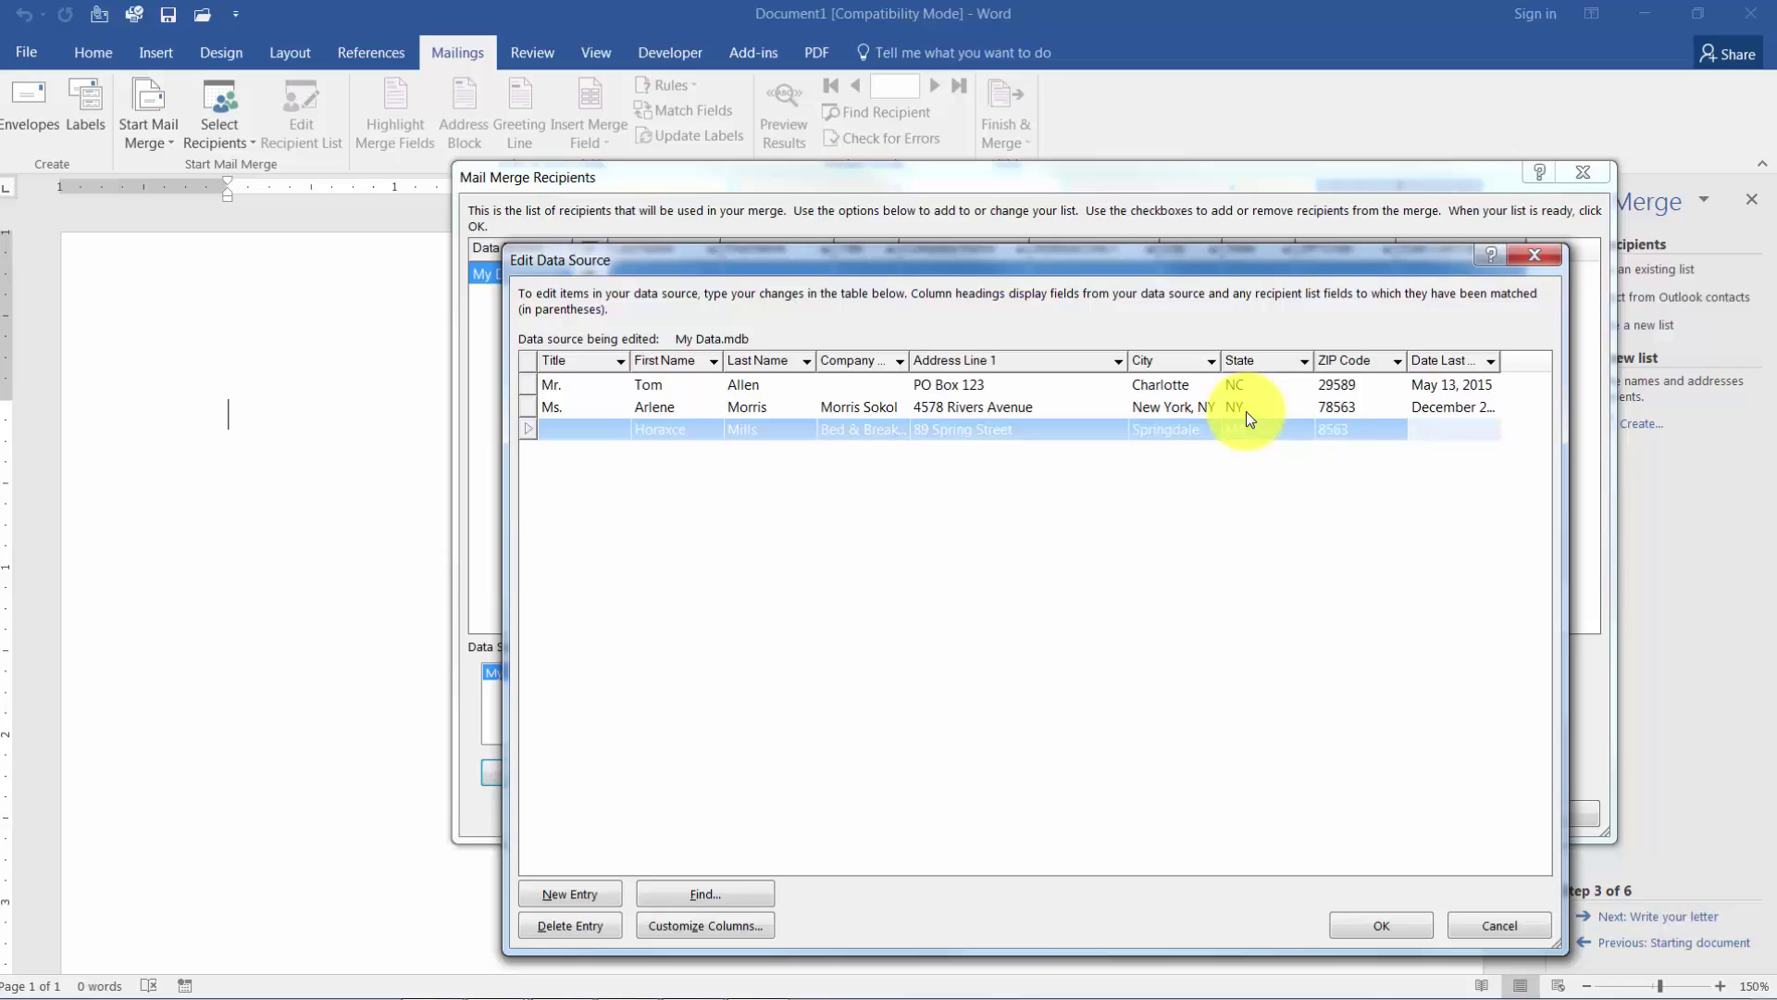
{"action": "type", "text": "March 2, 2015"}
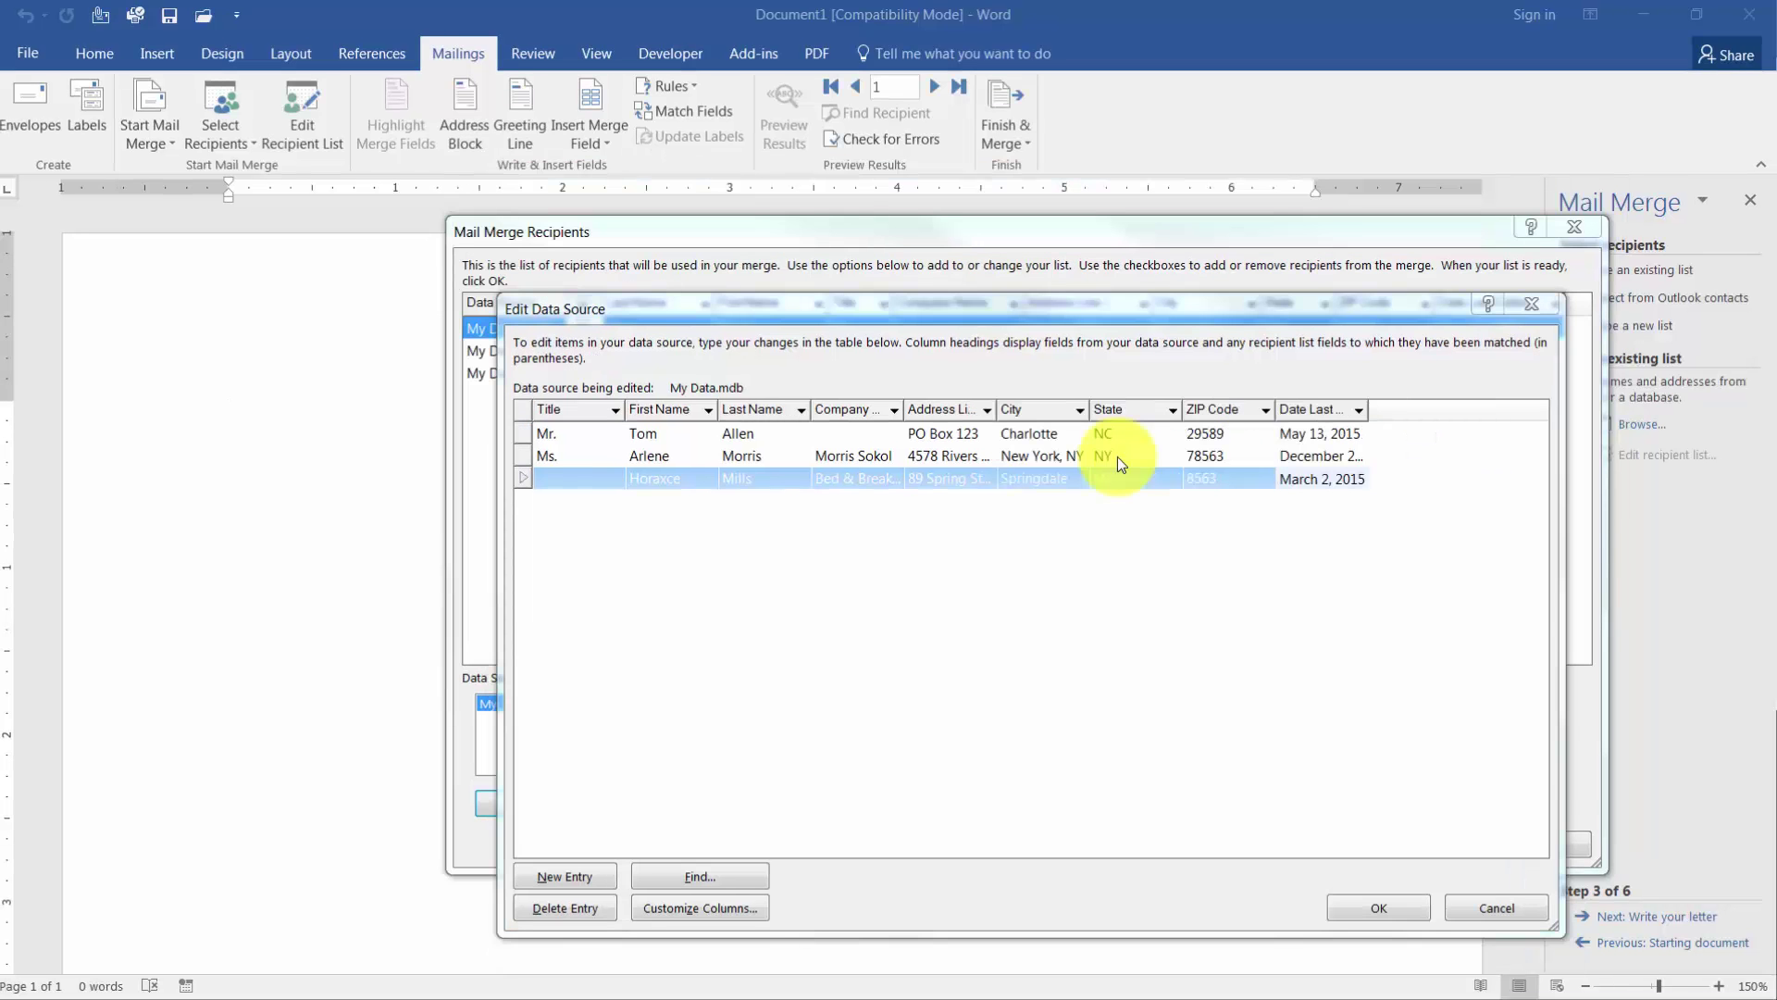
Confirm the three-recipient address list in both dialogs and advance the wizard to step 4, Write your letter.
{"action": "left_click", "coordinate": [1354, 908]}
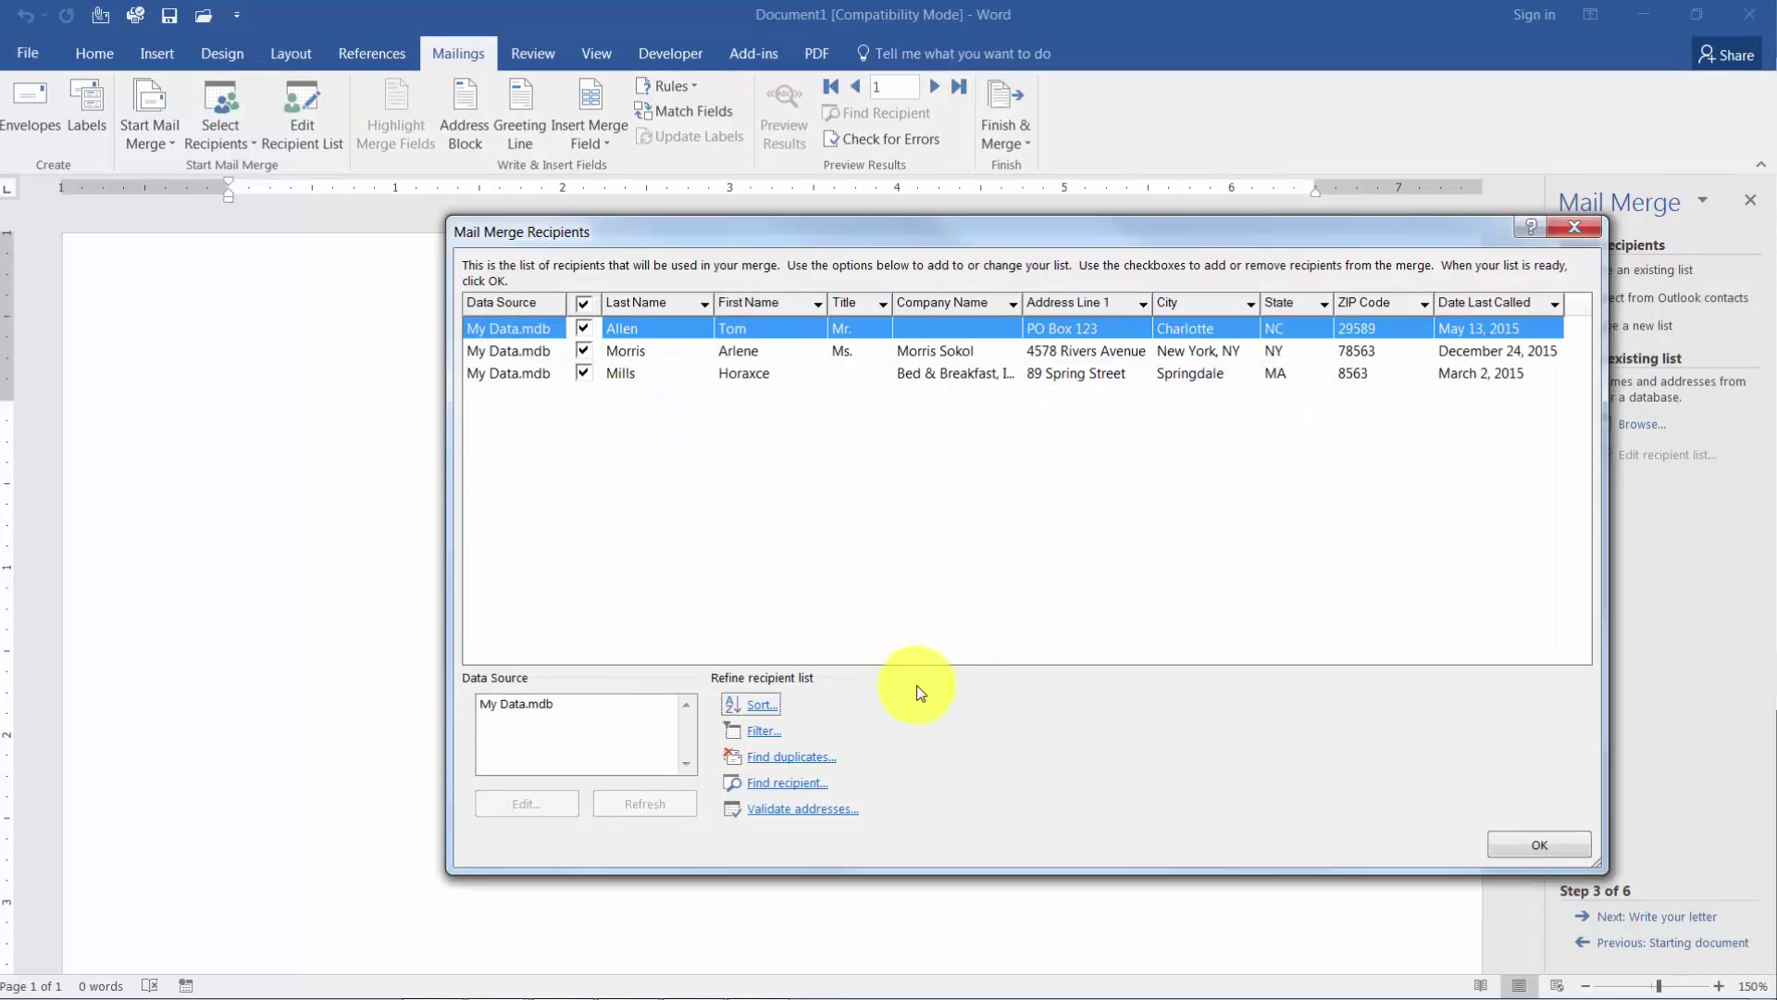
{"action": "left_click", "coordinate": [1533, 854]}
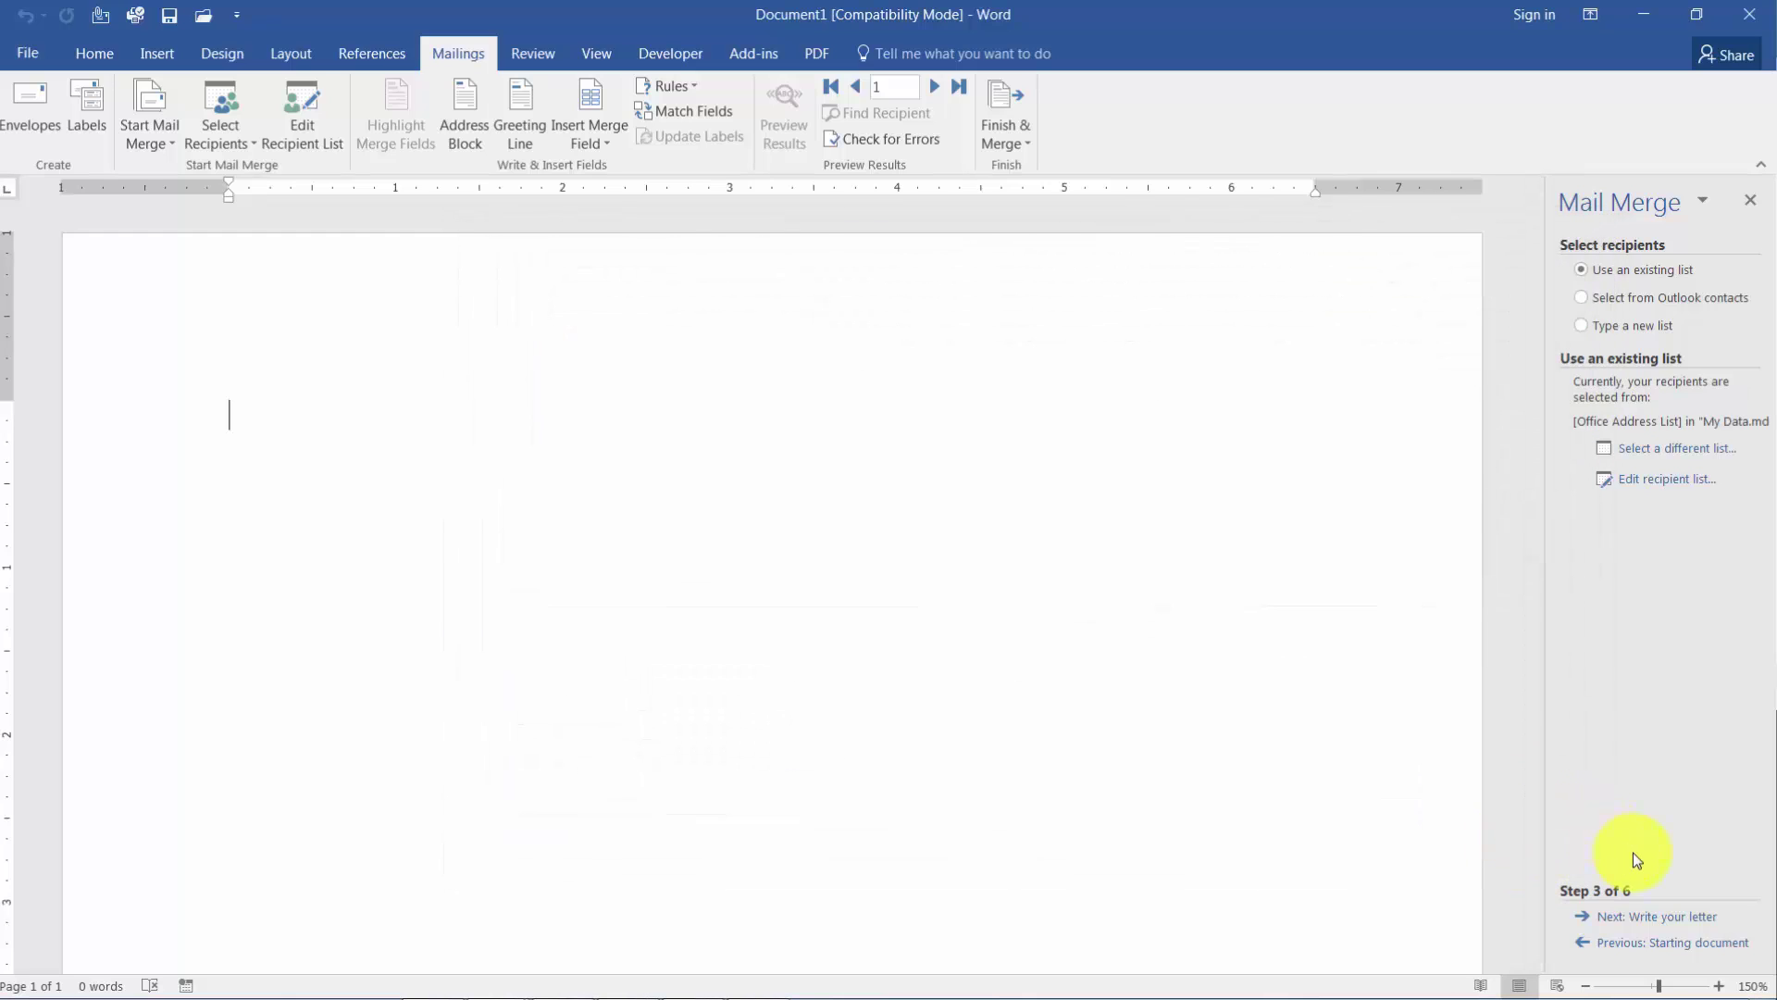
{"action": "left_click", "coordinate": [1641, 917]}
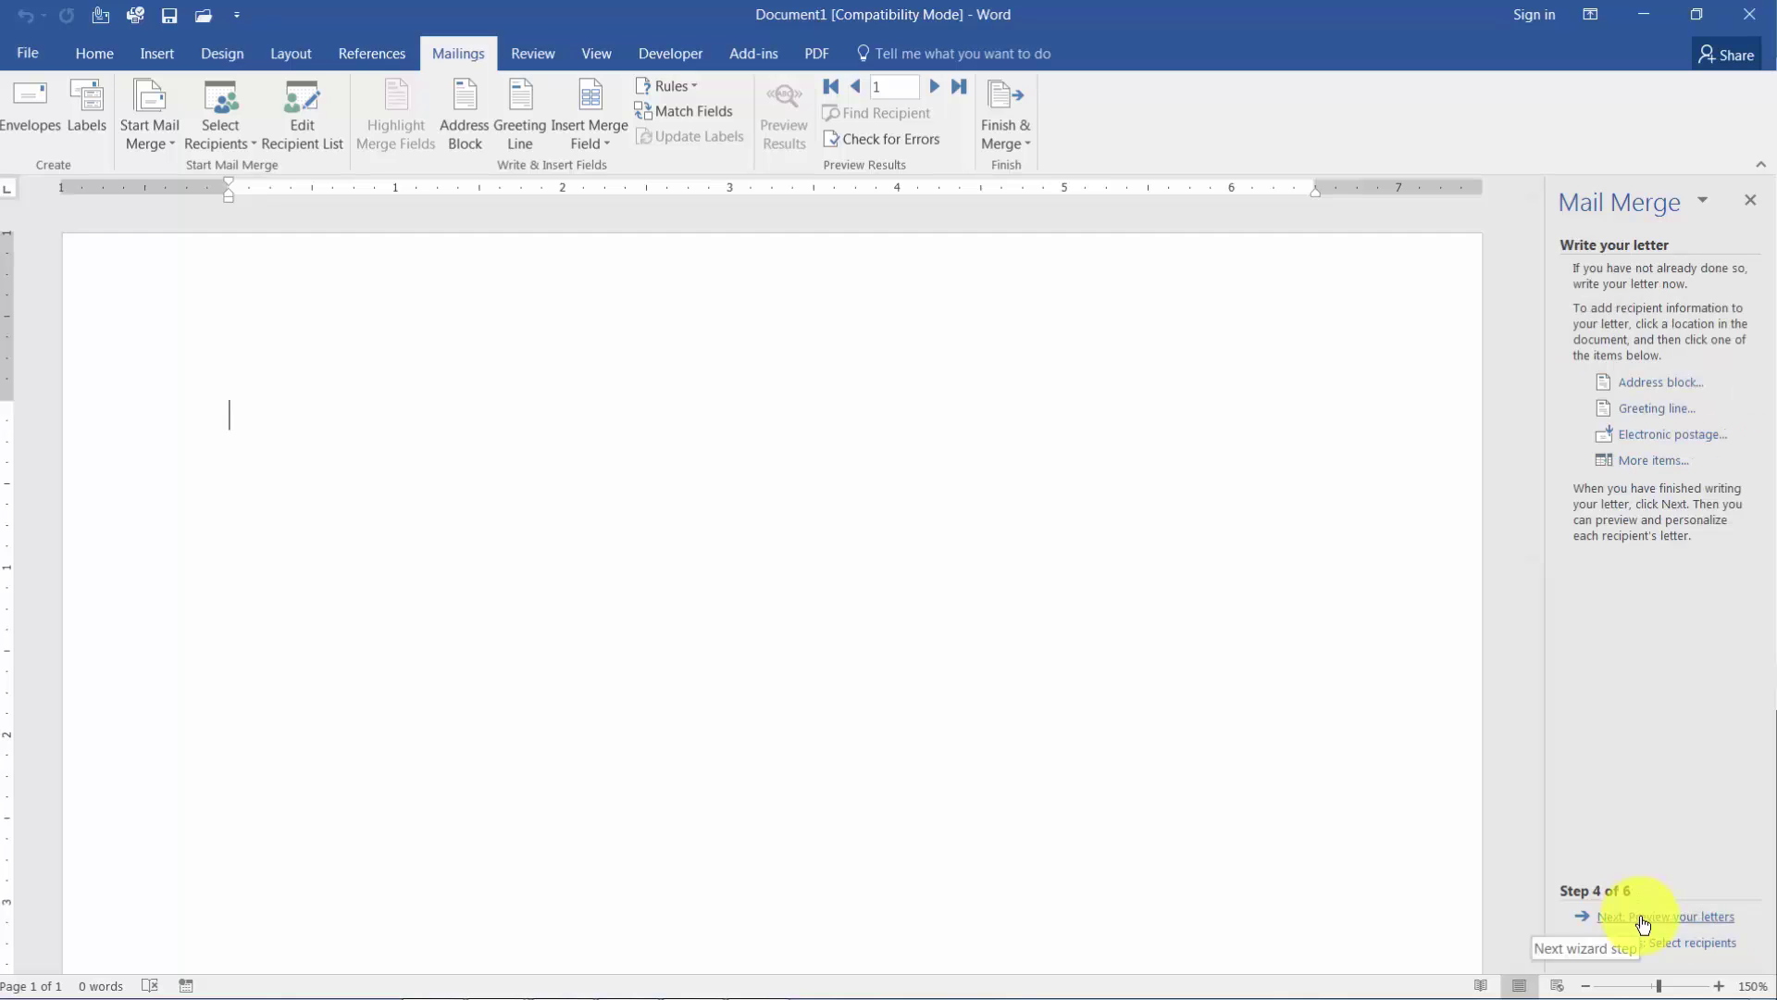